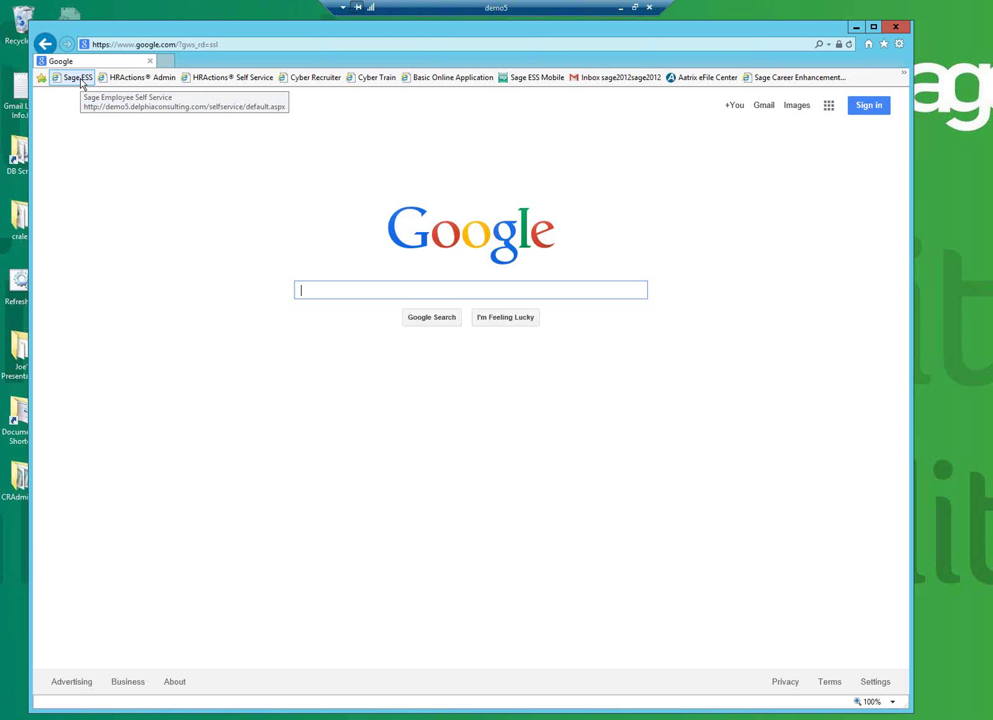
Open the Sage ESS favorite and log on to Dunedin Enterprises - US with the user's name and password.
left_click(81, 80)
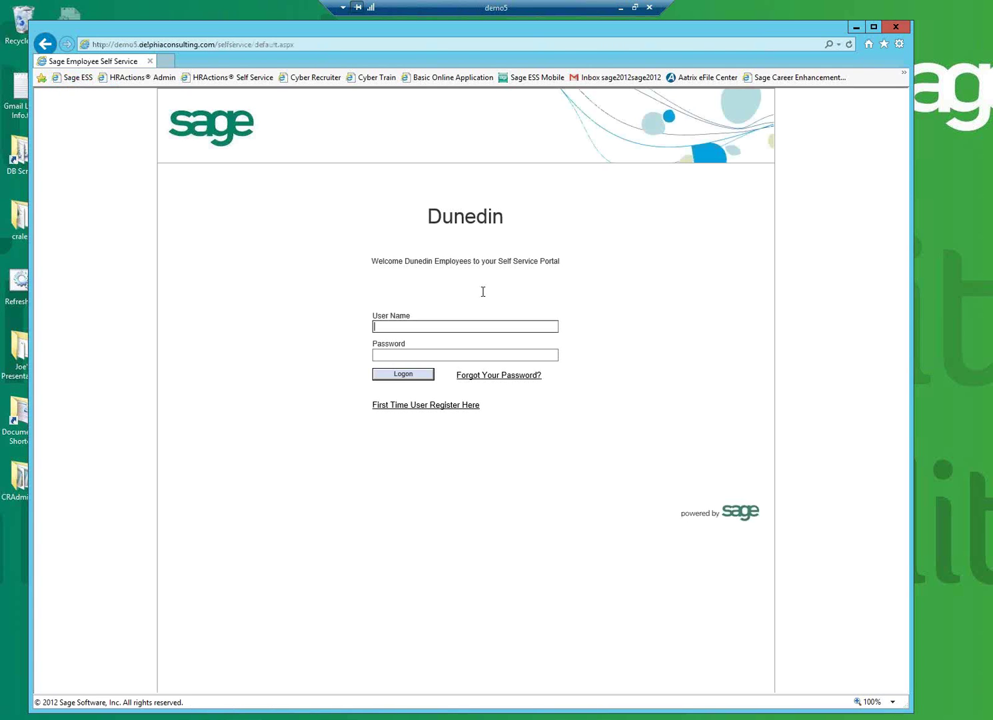
type("jwayne")
left_click(444, 353)
left_click(414, 375)
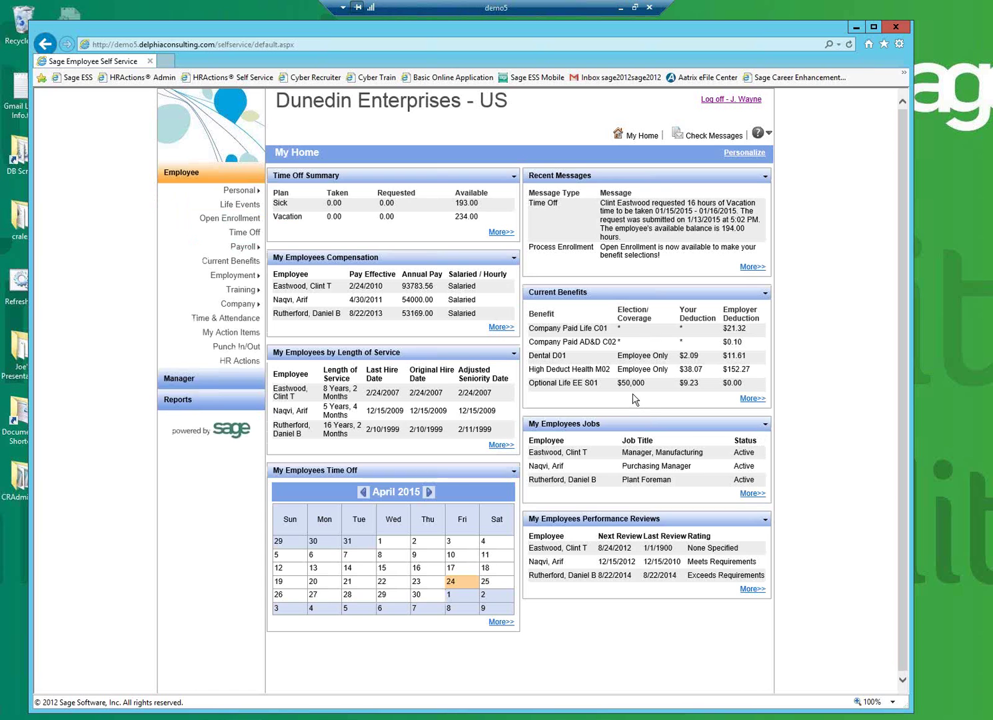
Open My Action Items and highlight the Onboarding section heading to point it out.
left_click(245, 338)
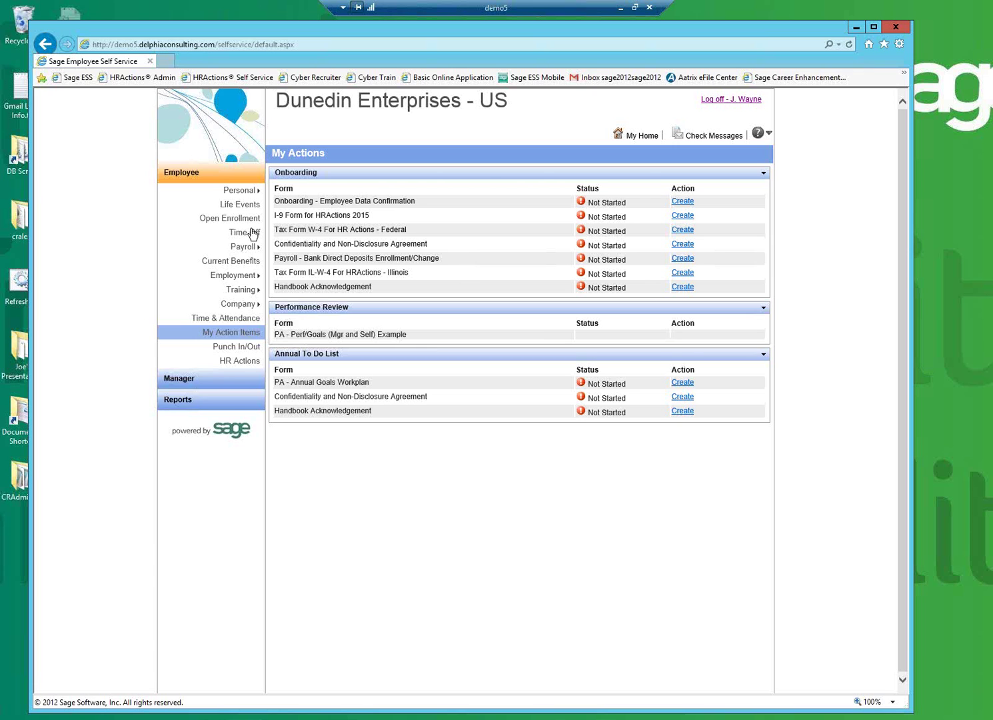
left_click_drag(321, 172, 278, 170)
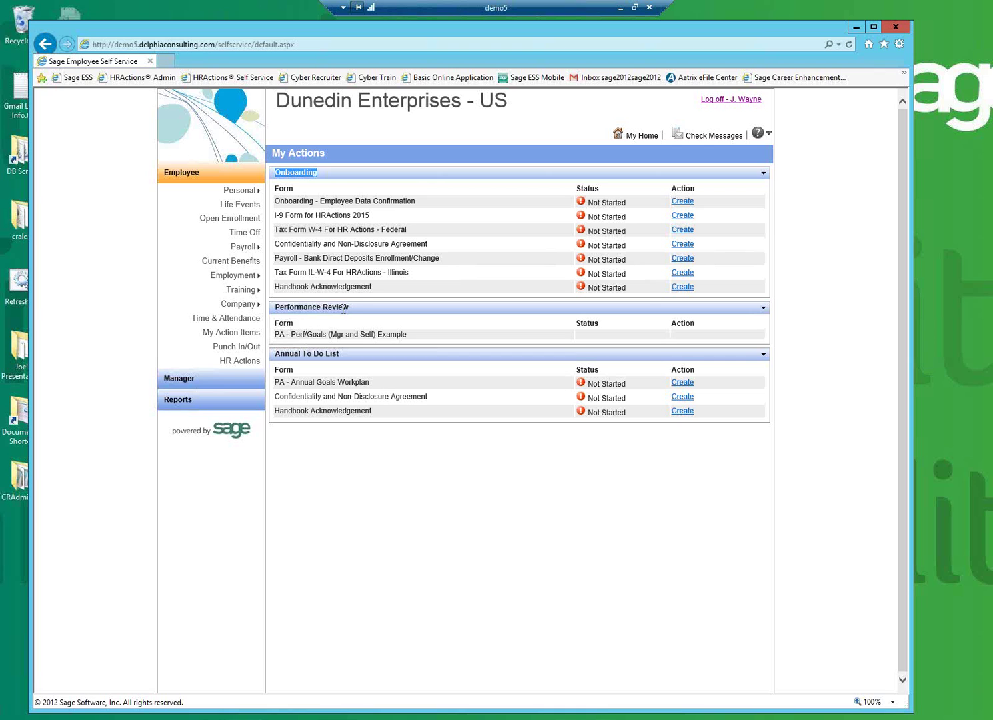
left_click(326, 382)
Create Onboarding - Employee Data Confirmation as action 1002, review its title and instructions, then view Payroll > Pay History.
triple_click(407, 201)
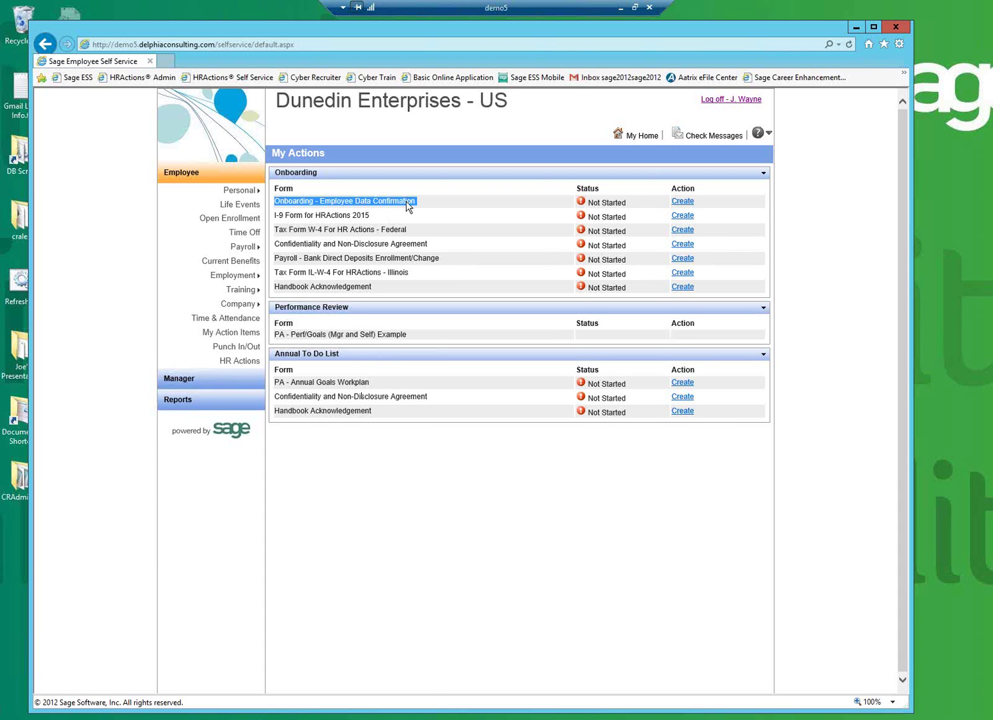
left_click(686, 202)
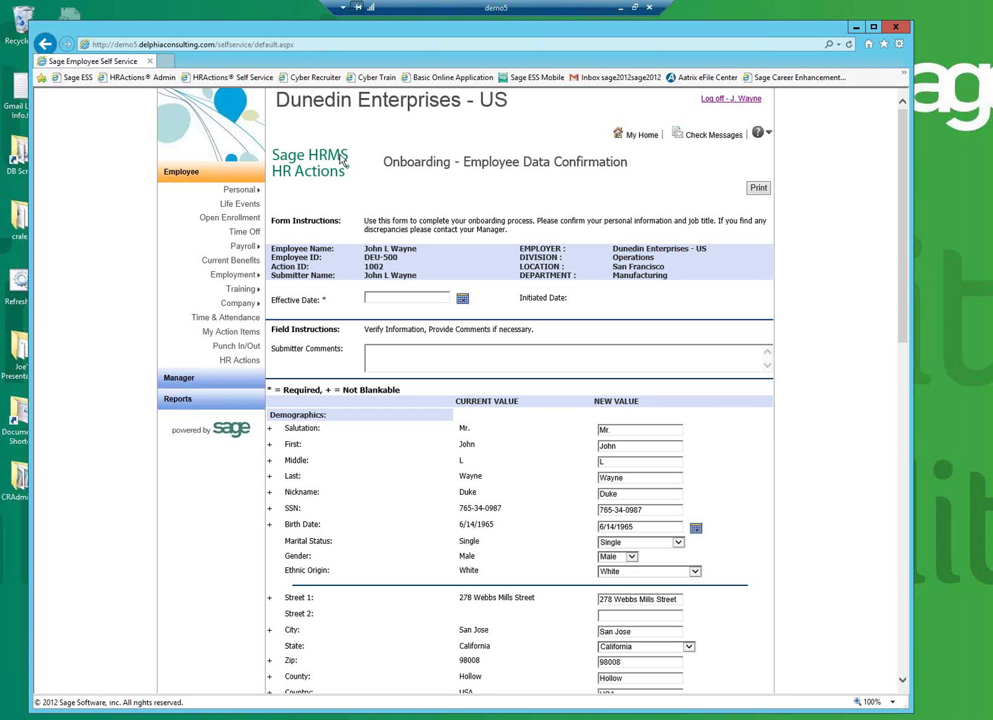
left_click_drag(380, 167, 618, 182)
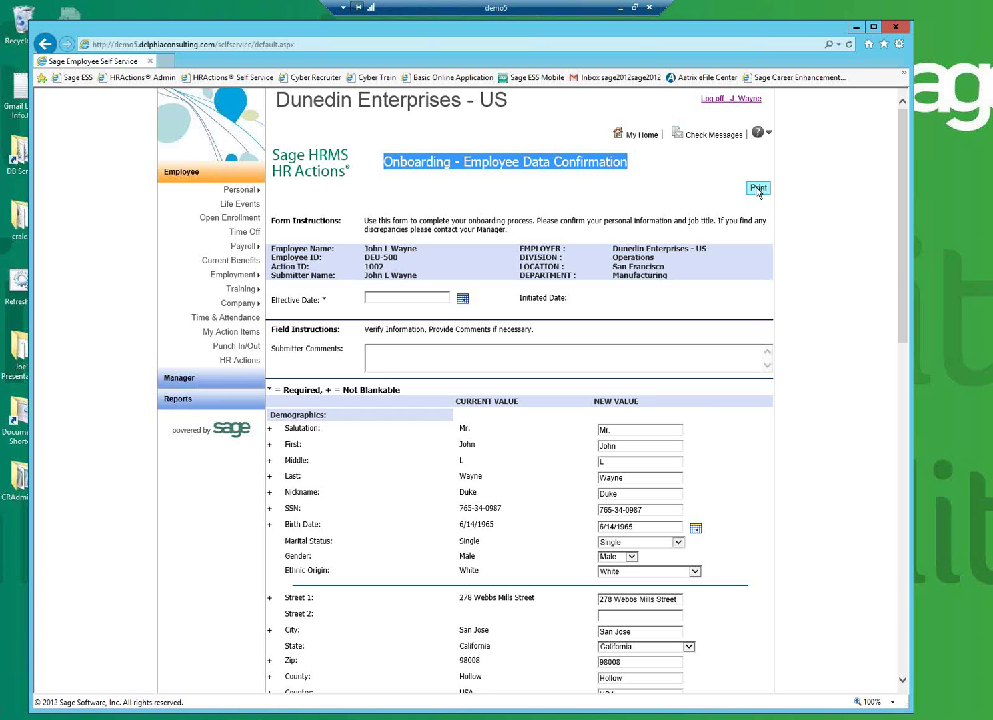
left_click_drag(513, 233, 360, 218)
left_click(271, 253)
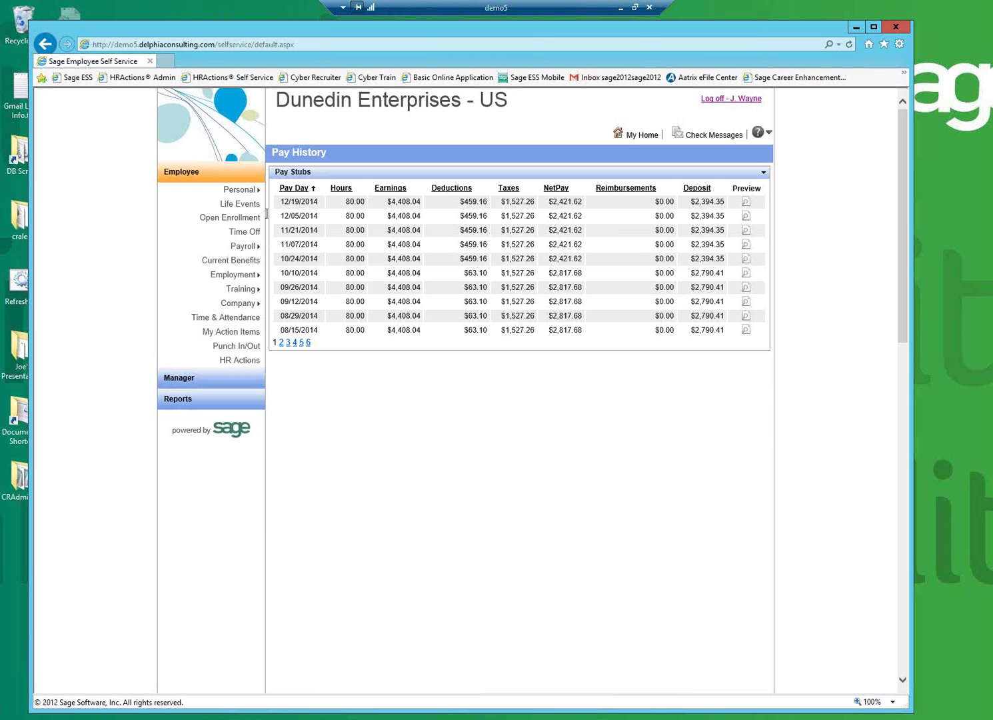
From My Action Items, edit the Draft Onboarding - Employee Data Confirmation form.
left_click(225, 333)
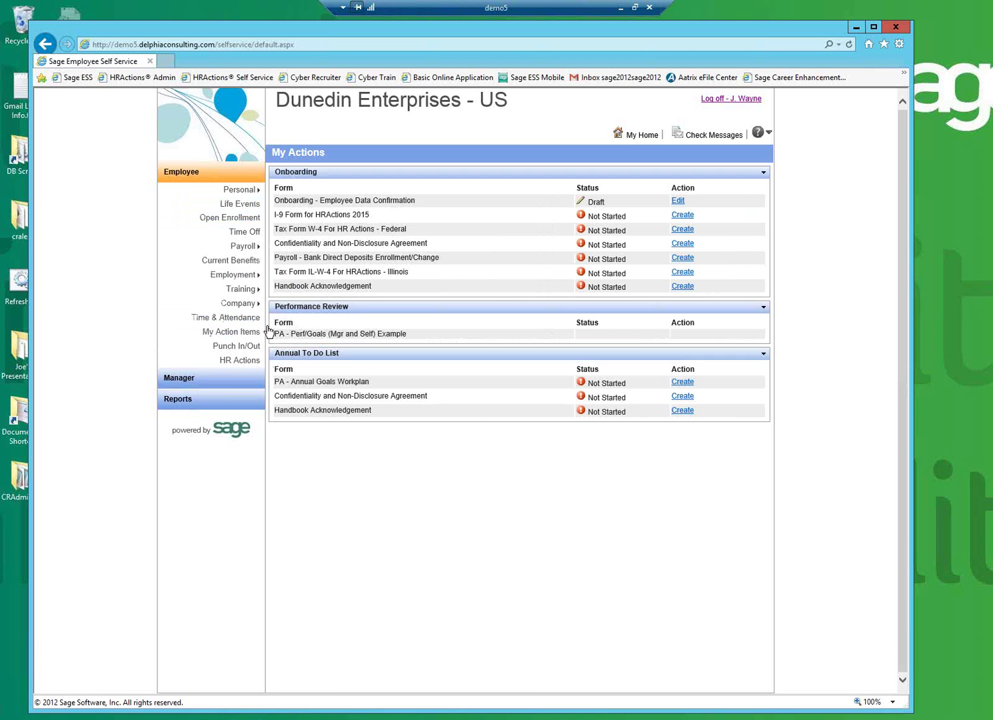
left_click(698, 201)
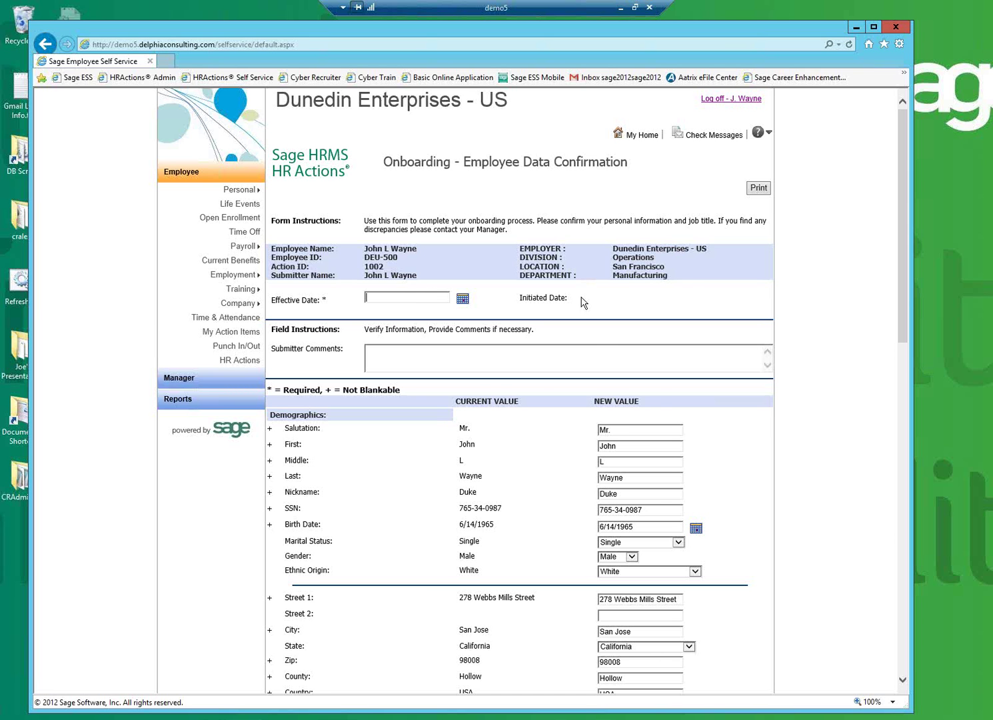
scroll(582, 302, "down", 3)
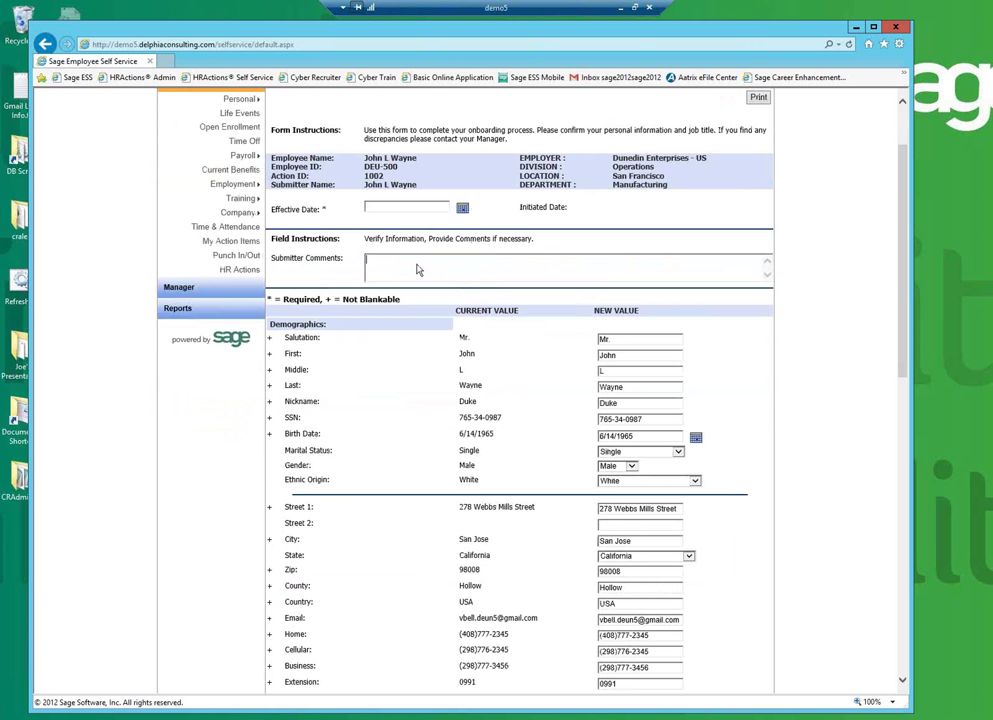
scroll(419, 269, "down", 5)
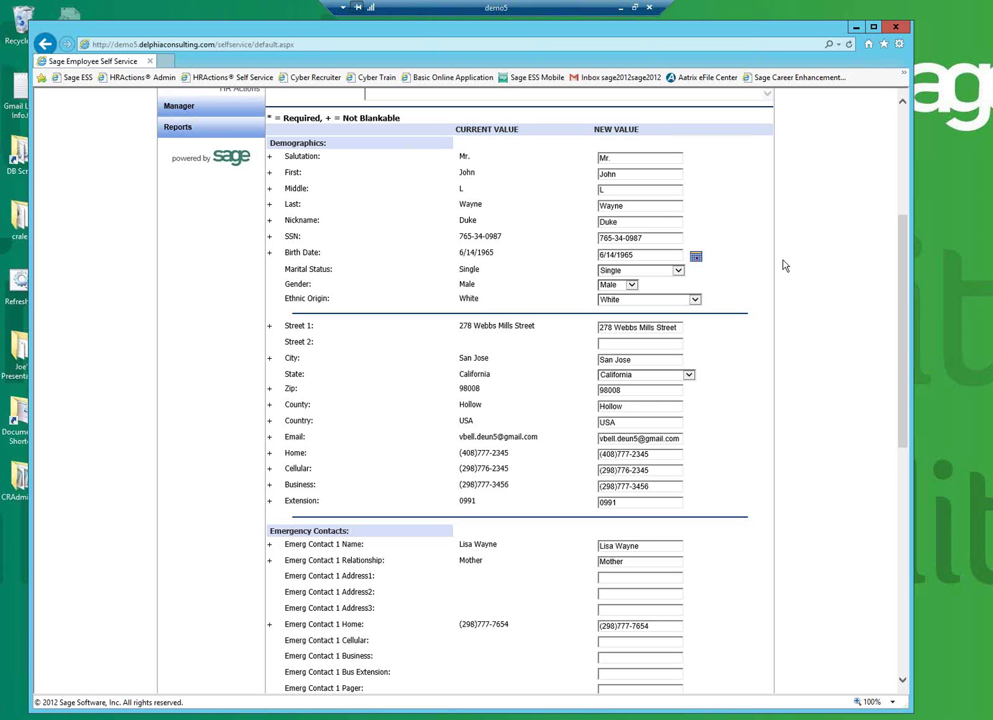
scroll(800, 343, "down", 1)
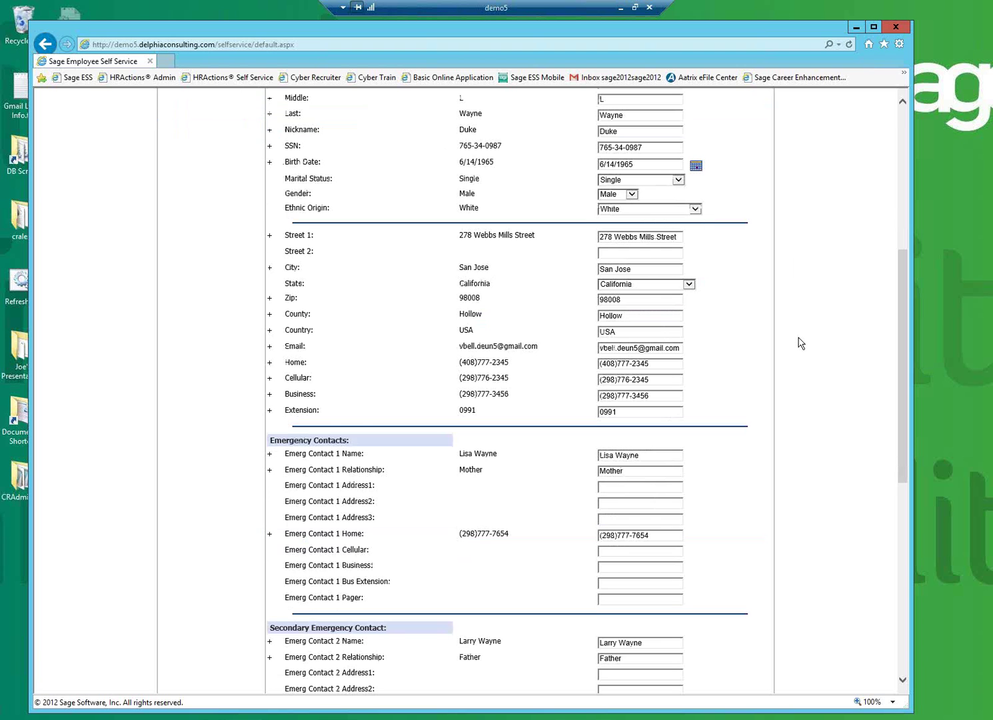
scroll(800, 342, "down", 3)
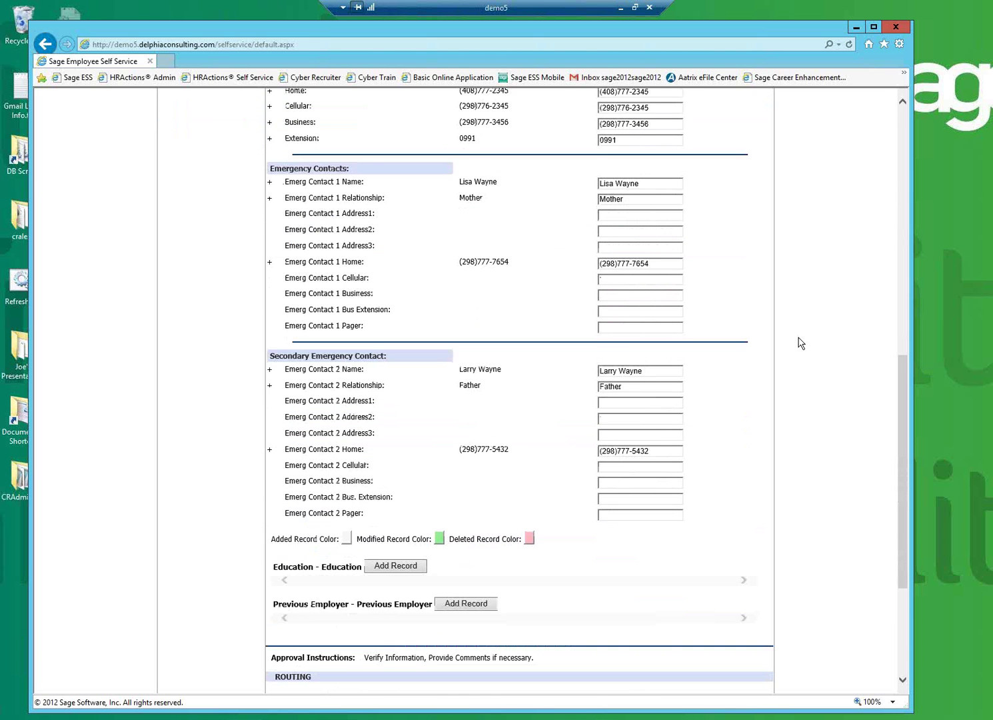
scroll(801, 343, "up", 4)
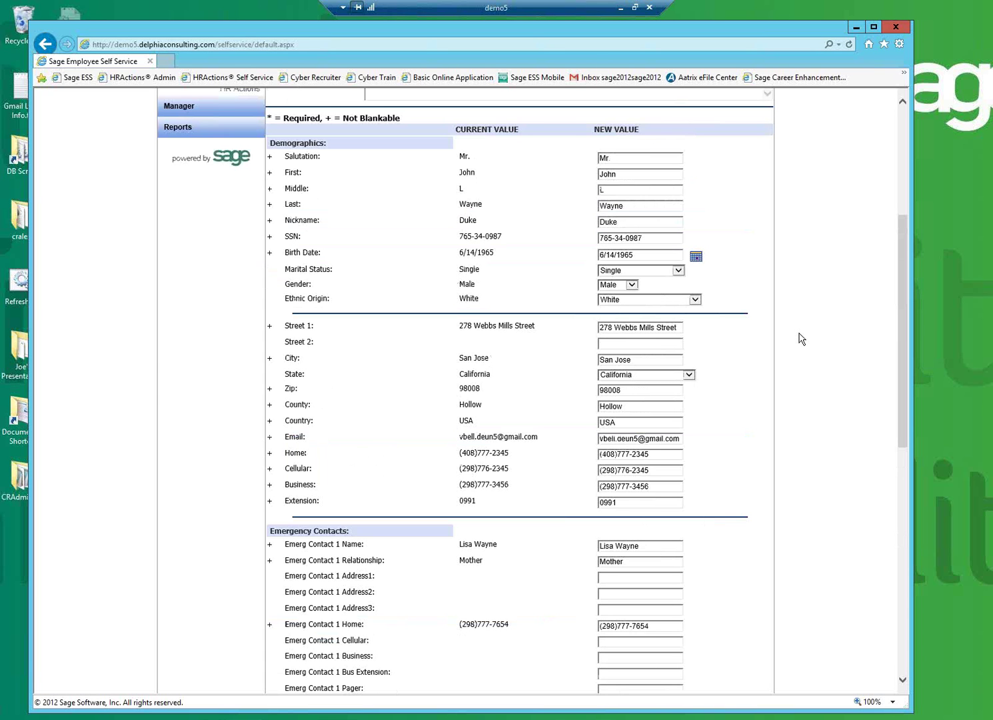
scroll(800, 338, "down", 1)
scroll(727, 337, "down", 3)
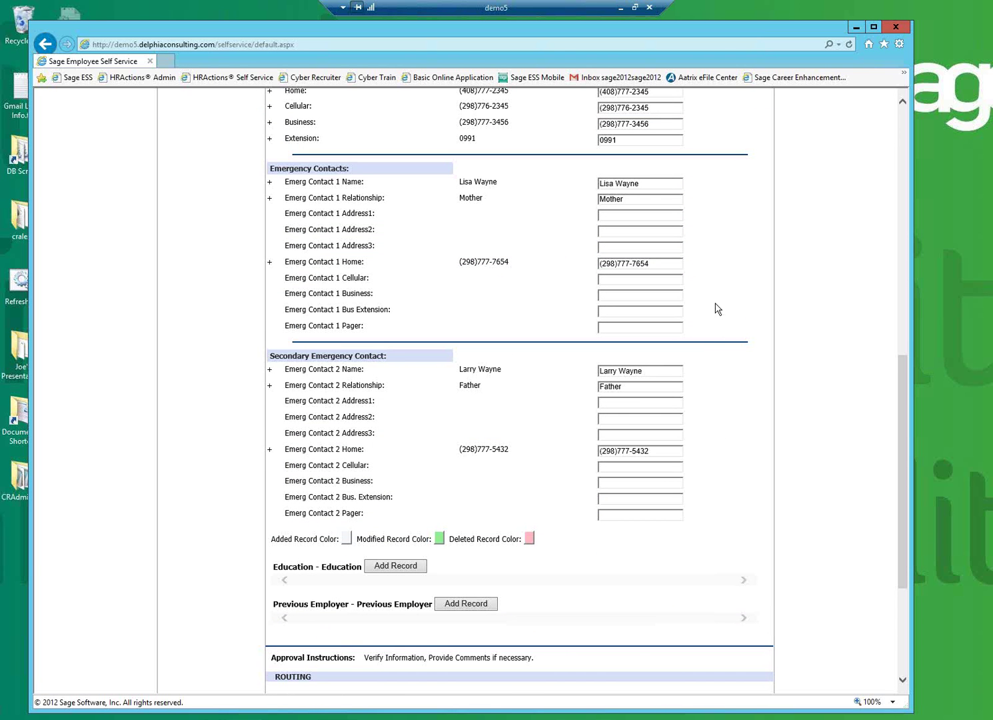
scroll(542, 244, "down", 3)
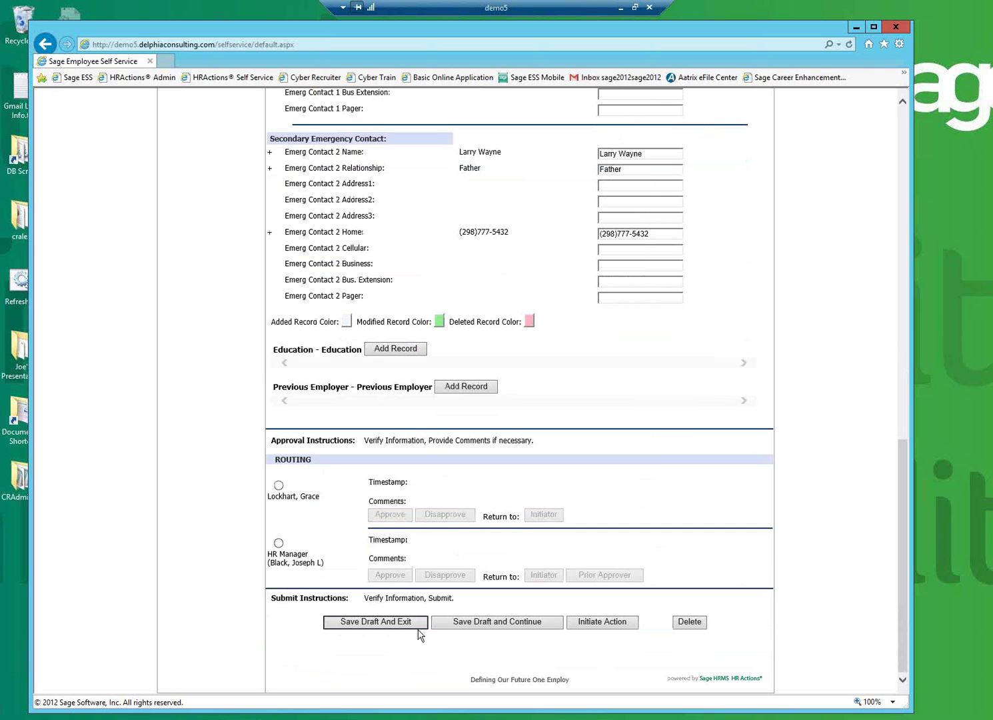
Save the onboarding form as a draft and create I-9 Form for HRActions 2015 as action 1003.
left_click(404, 624)
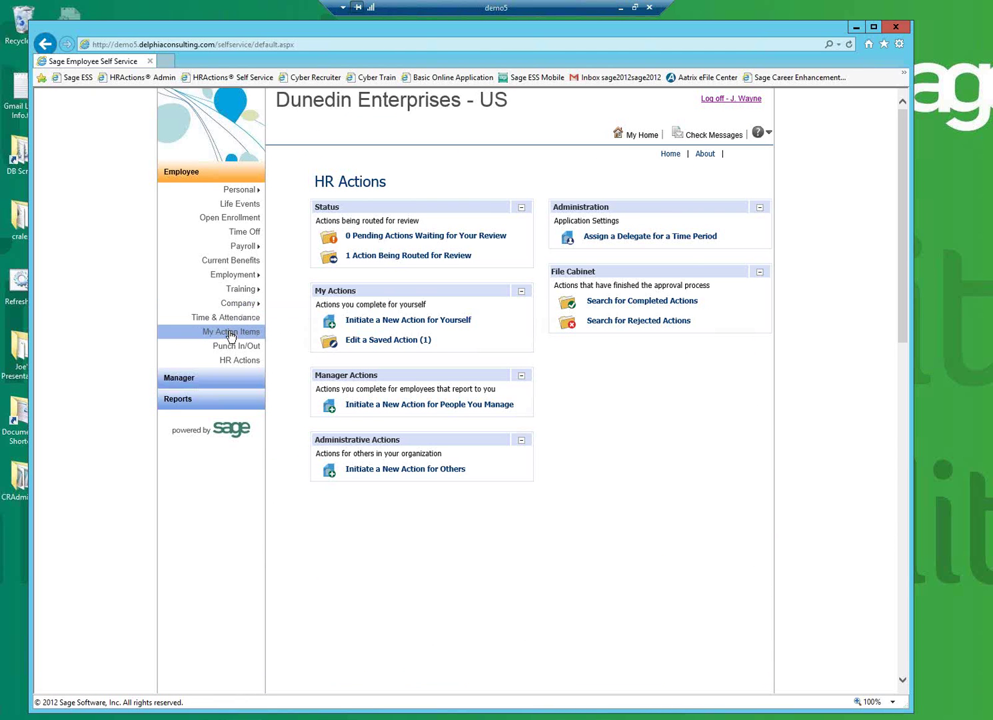
left_click(230, 333)
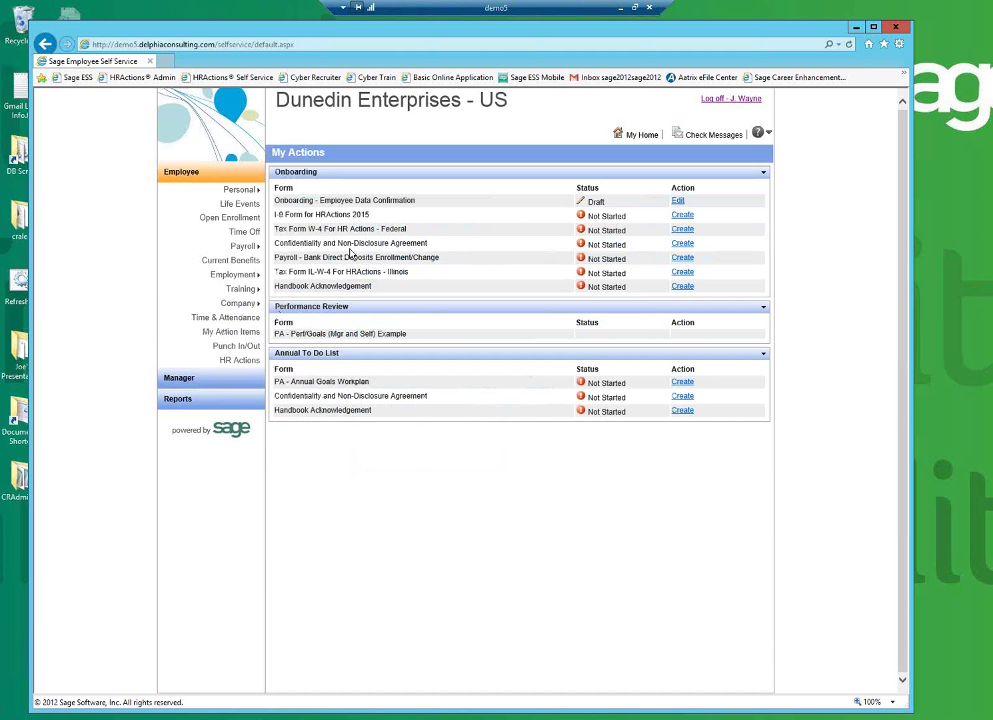
left_click(675, 217)
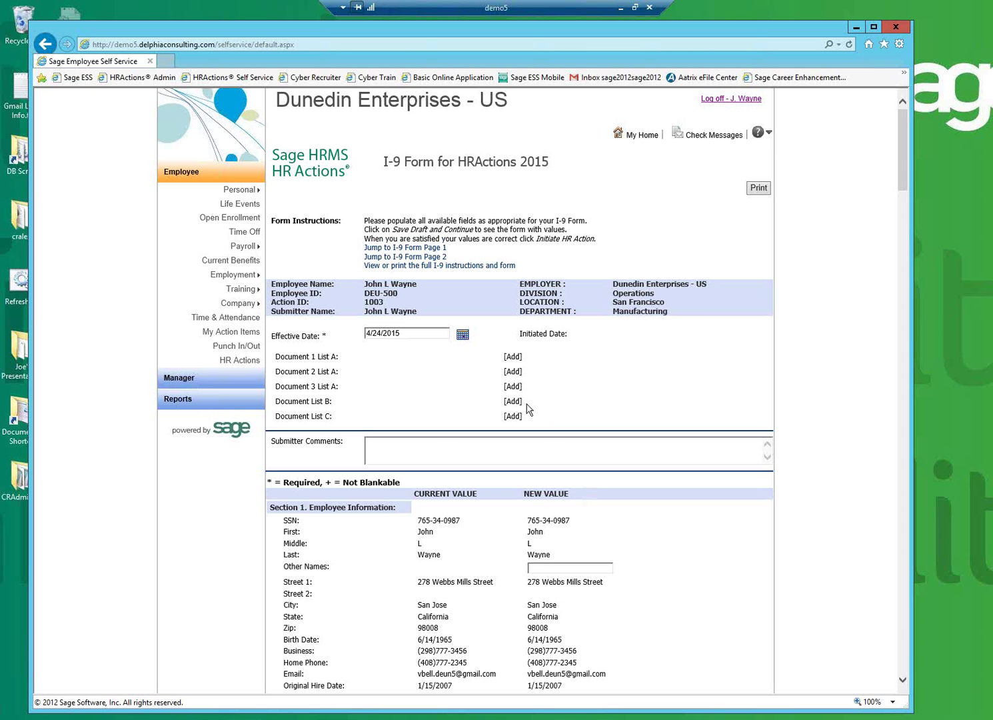
Save the I-9 as a draft, then create Tax Form W-4 For HR Actions - Federal as action 1004.
scroll(528, 409, "down", 5)
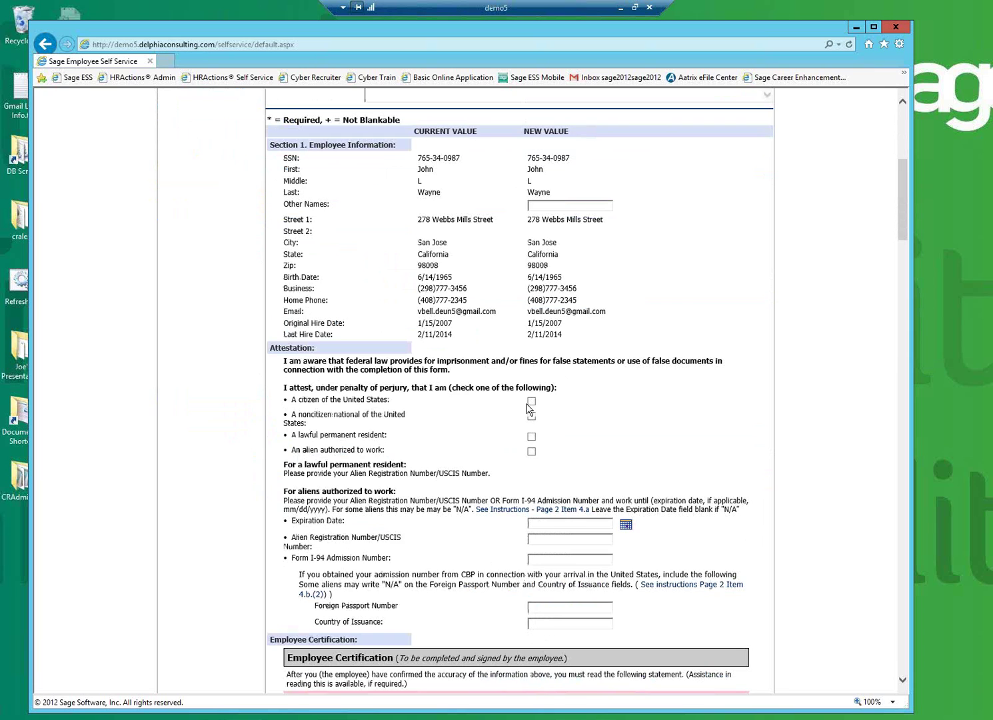
scroll(529, 409, "down", 6)
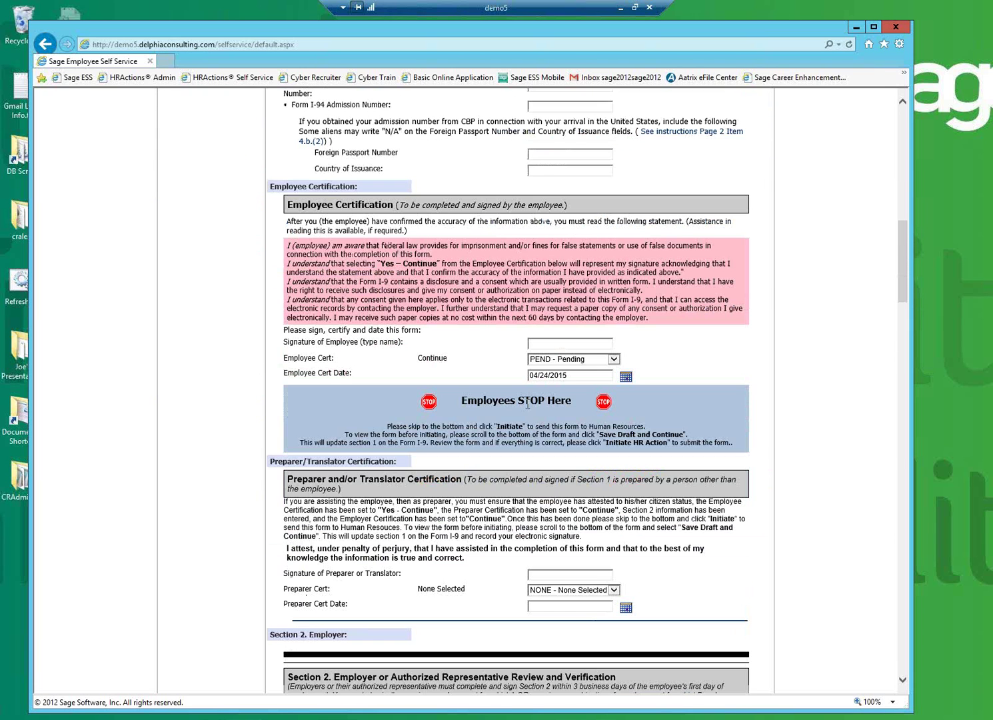
scroll(528, 404, "down", 5)
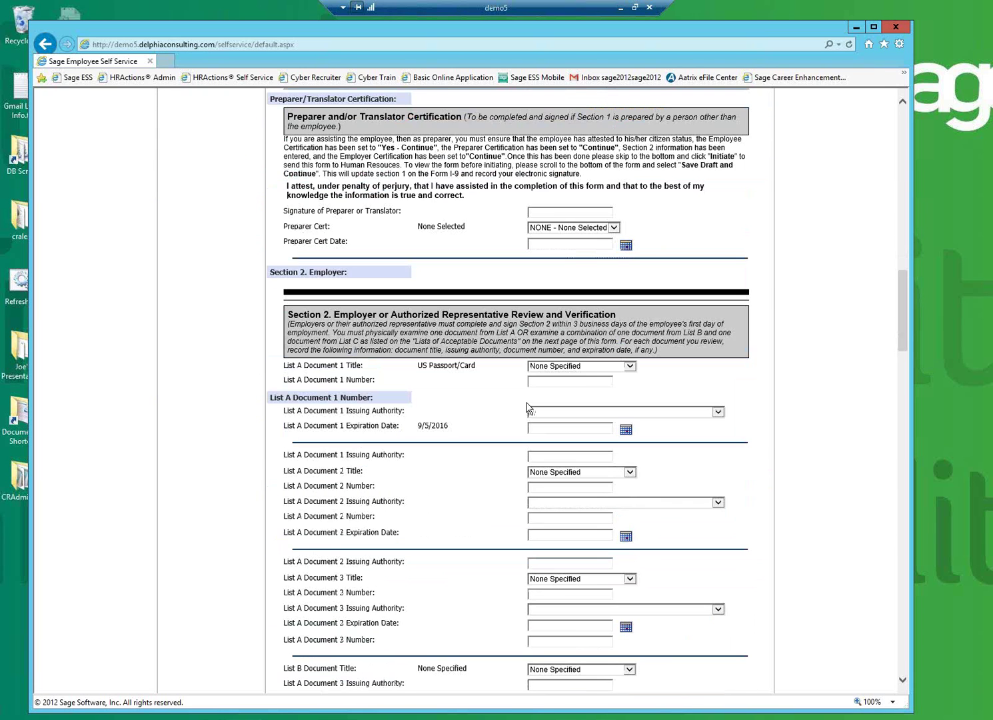
scroll(527, 407, "down", 2)
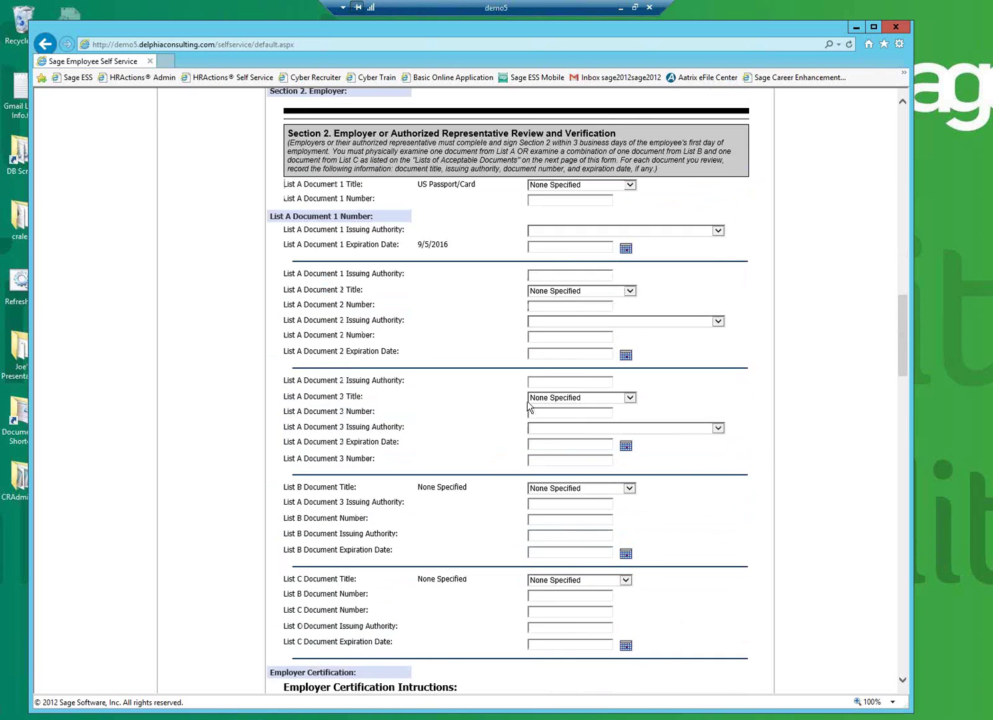
scroll(528, 407, "down", 8)
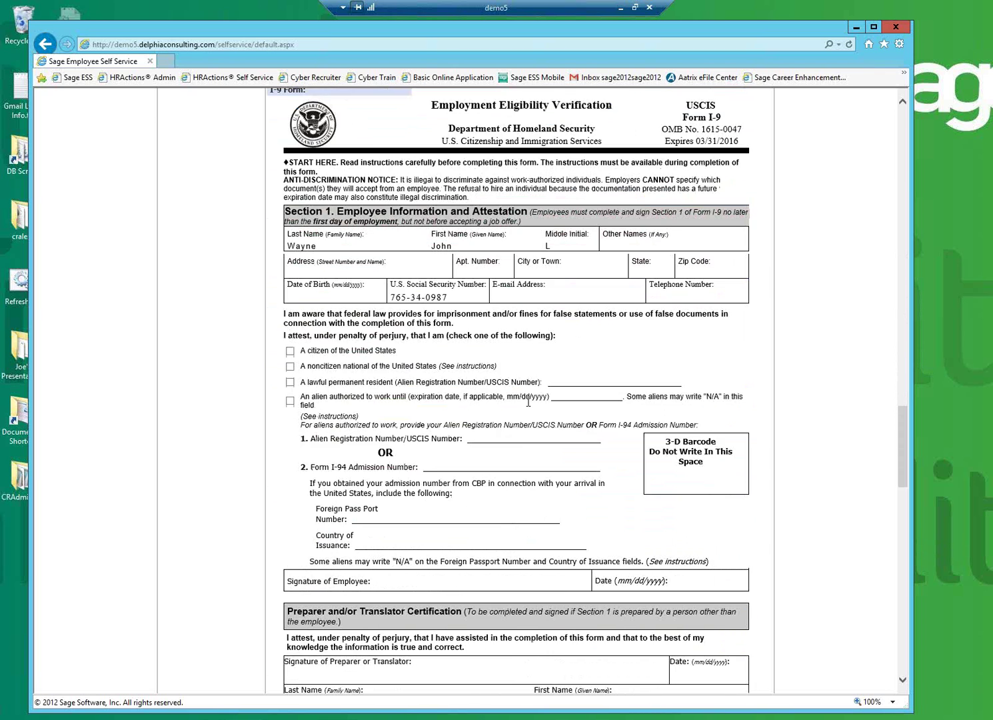
scroll(529, 402, "down", 7)
scroll(528, 406, "down", 5)
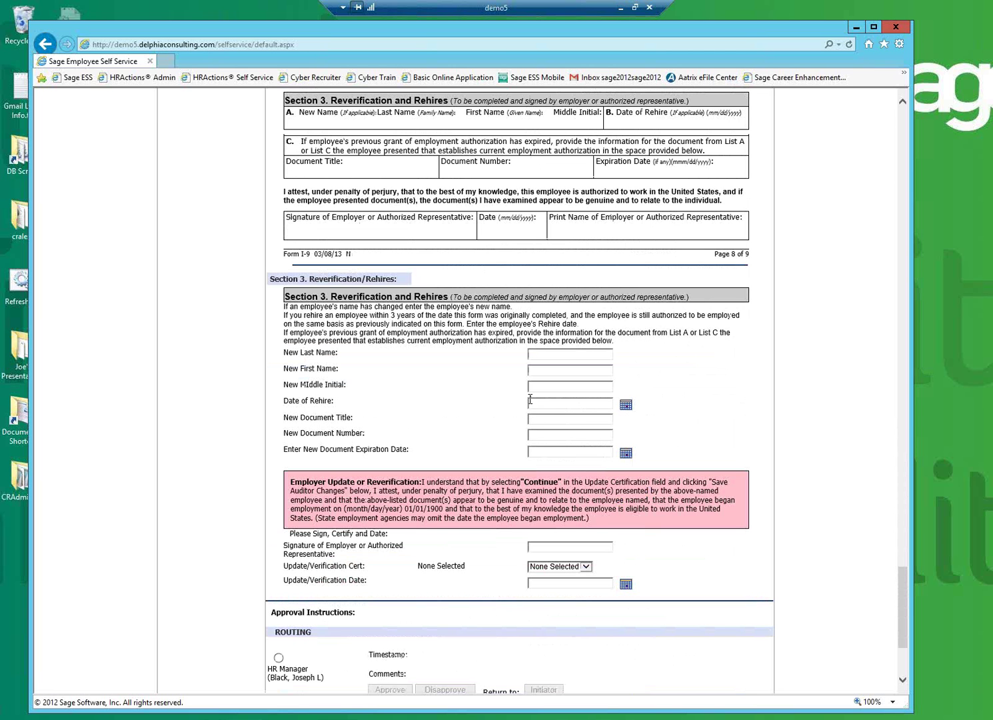
scroll(529, 399, "down", 2)
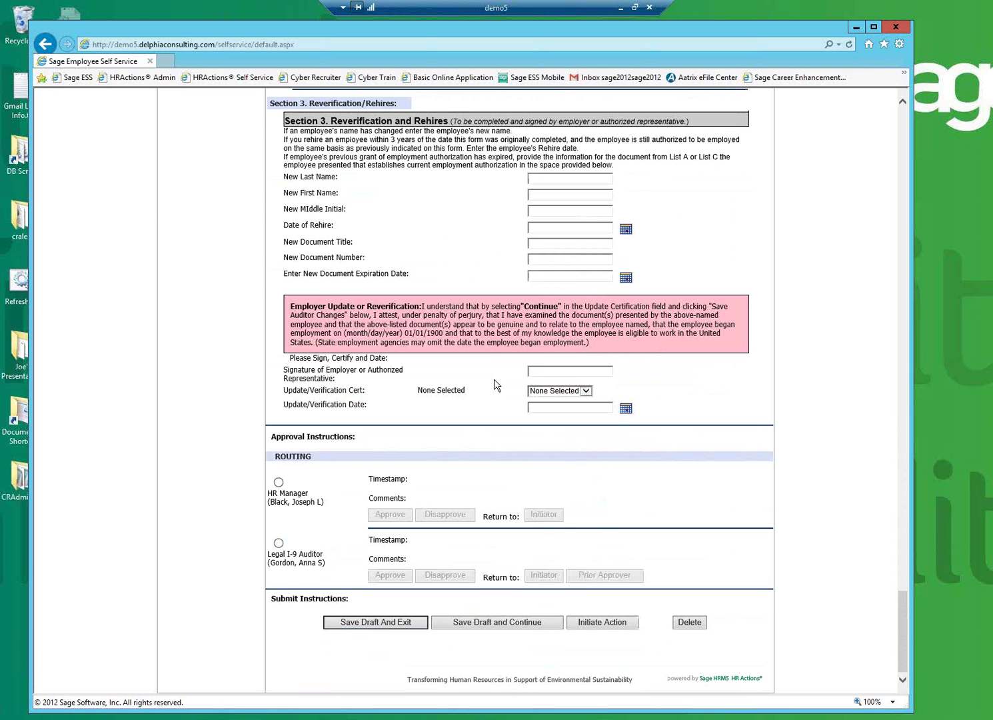
left_click(363, 625)
left_click(231, 331)
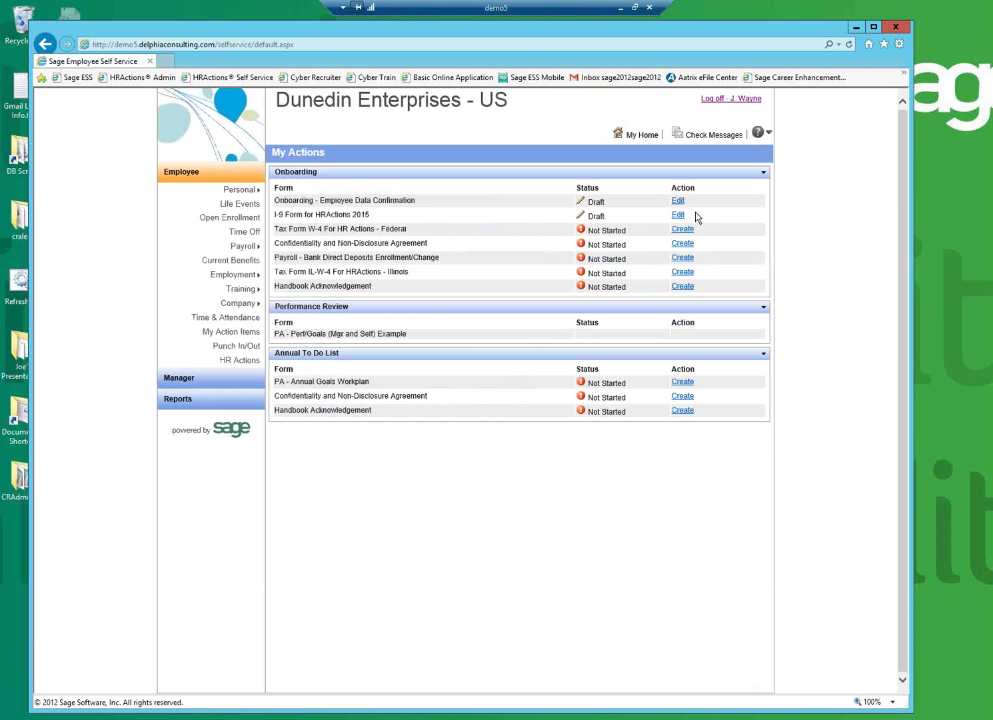
left_click(685, 230)
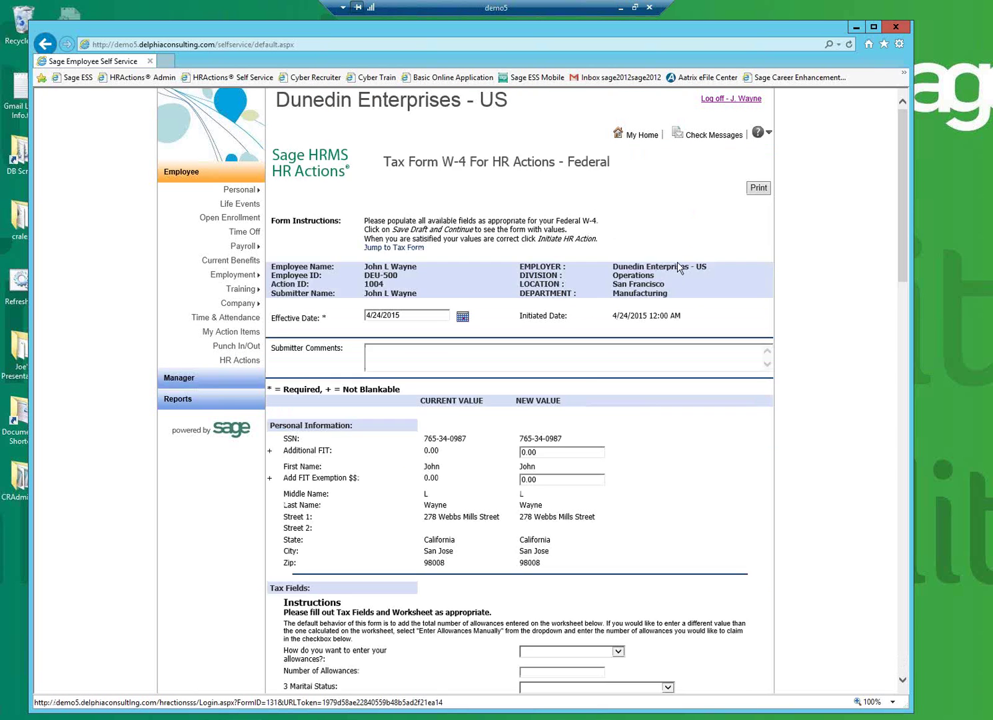
Update the W-4 Additional Withholding / Pay to $5.87 and save the form as a draft.
scroll(676, 279, "down", 4)
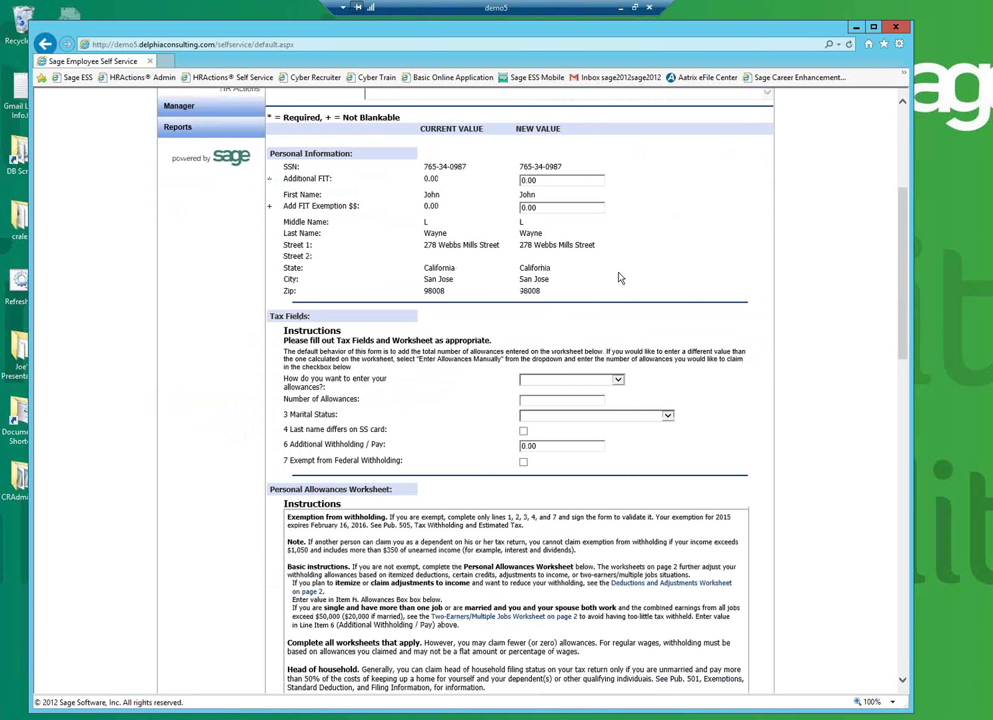
left_click(520, 447)
type("0.00")
scroll(533, 433, "down", 4)
scroll(533, 433, "down", 10)
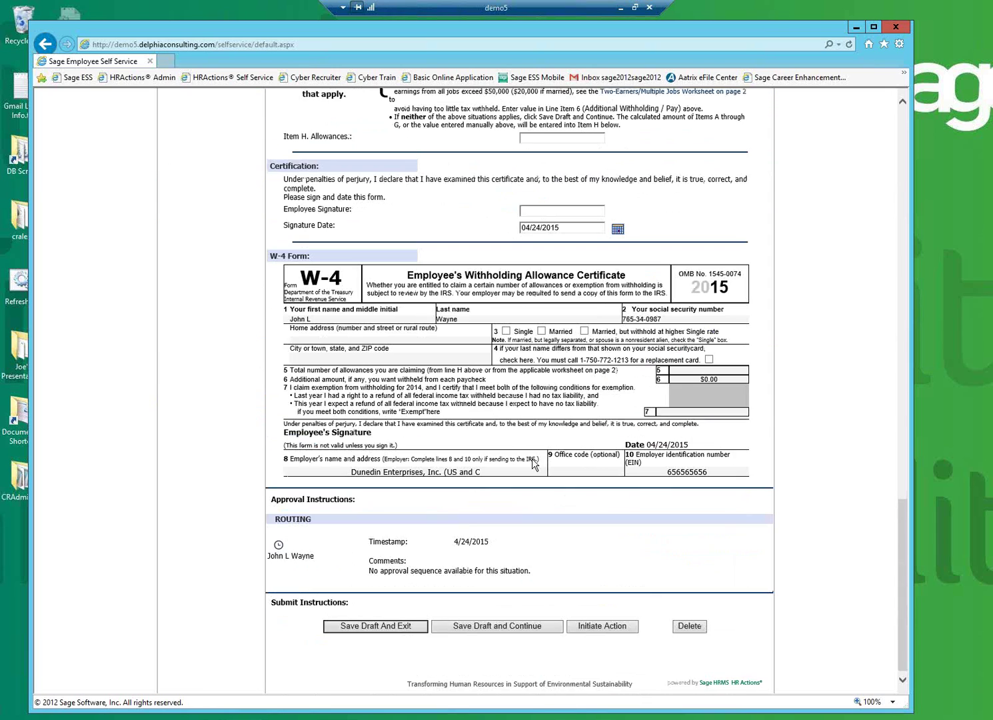
left_click(493, 622)
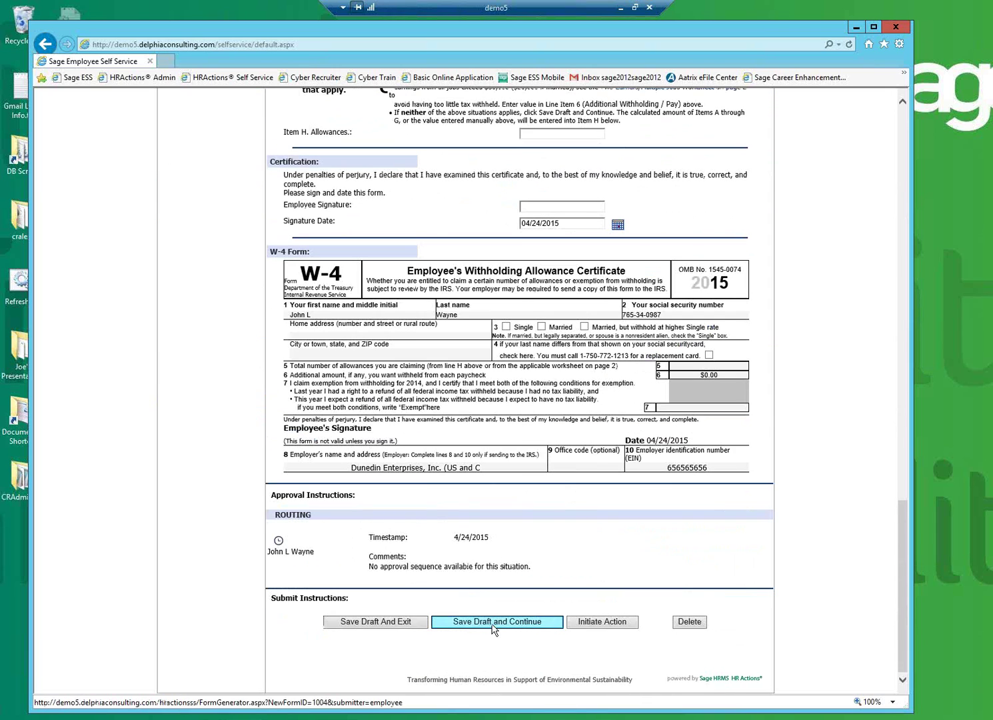
scroll(493, 627, "down", 15)
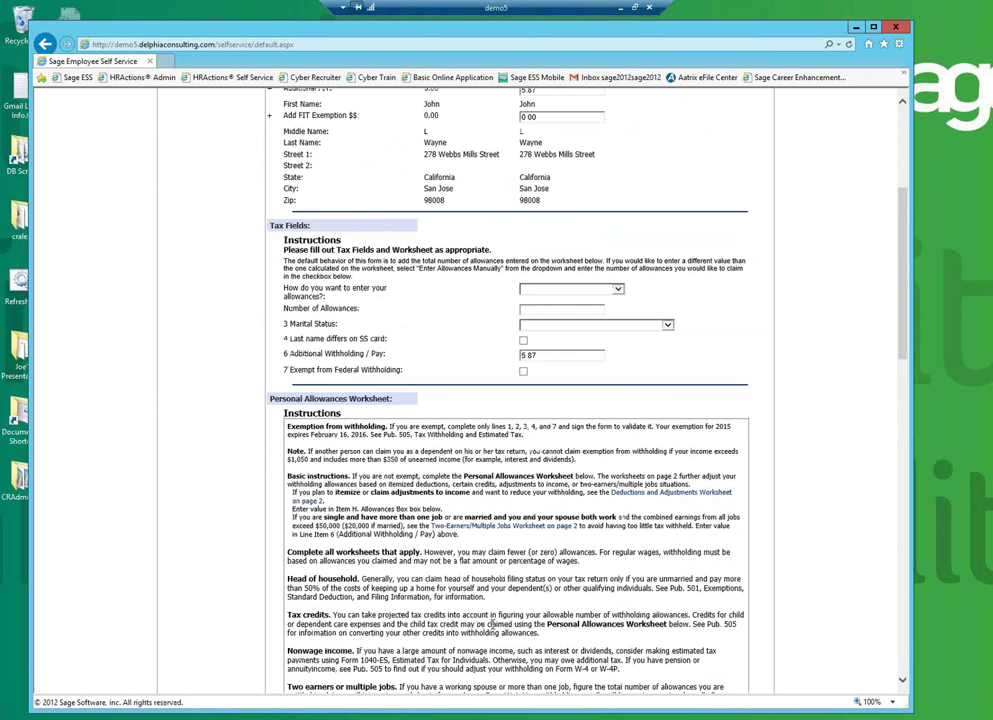
scroll(496, 627, "down", 7)
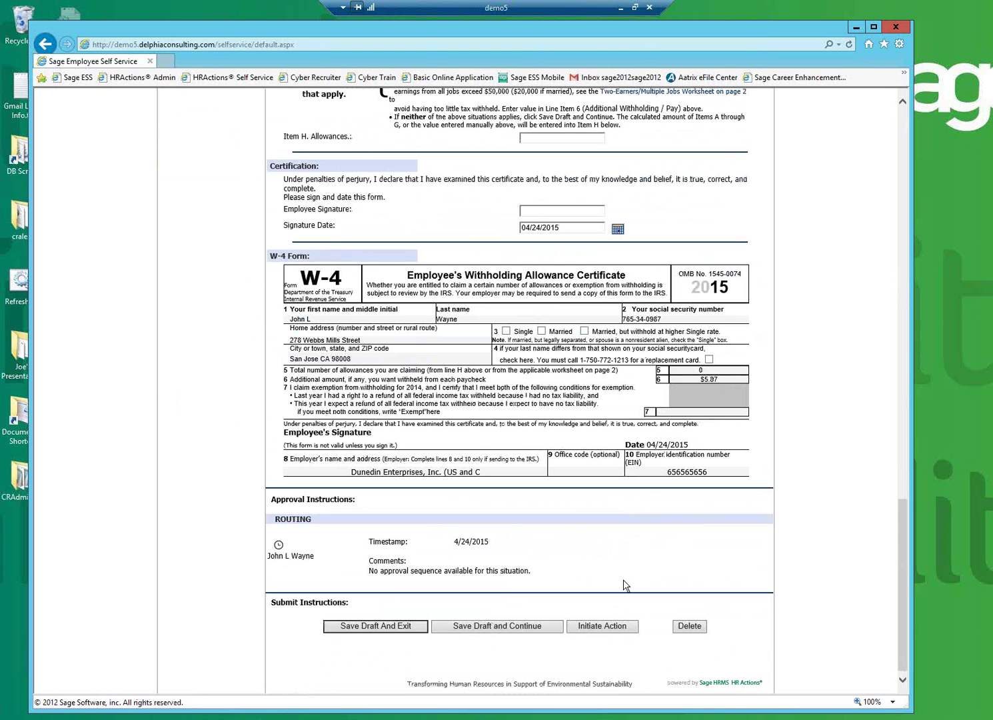
left_click(410, 627)
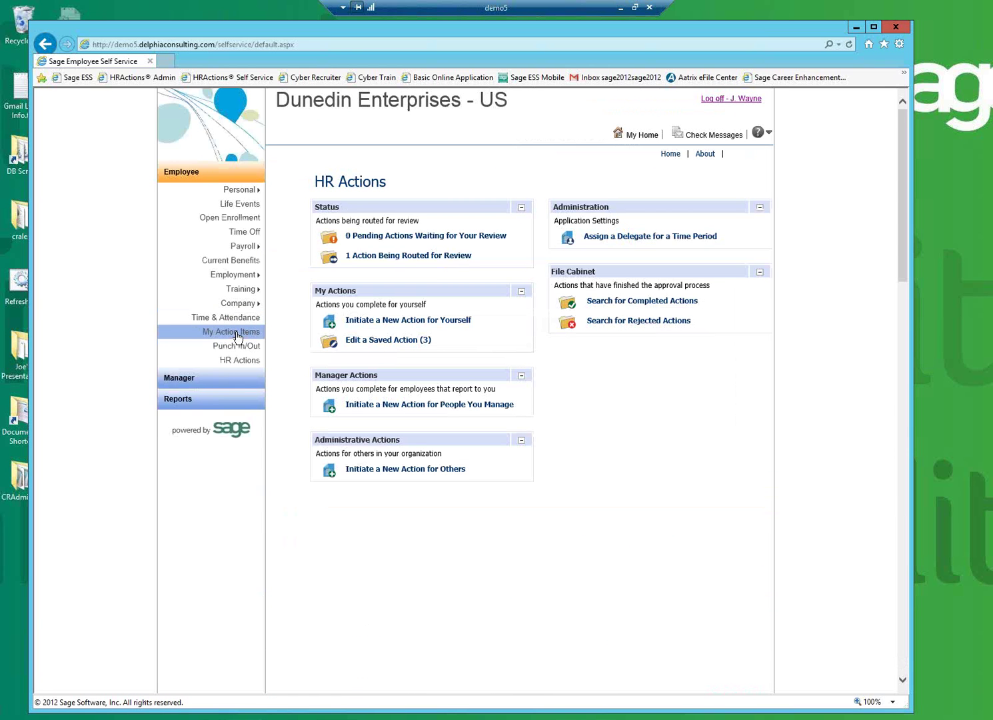
Create the Confidentiality and Non-Disclosure Agreement as action 1005 and read its terms, highlighting the employee name.
left_click(237, 334)
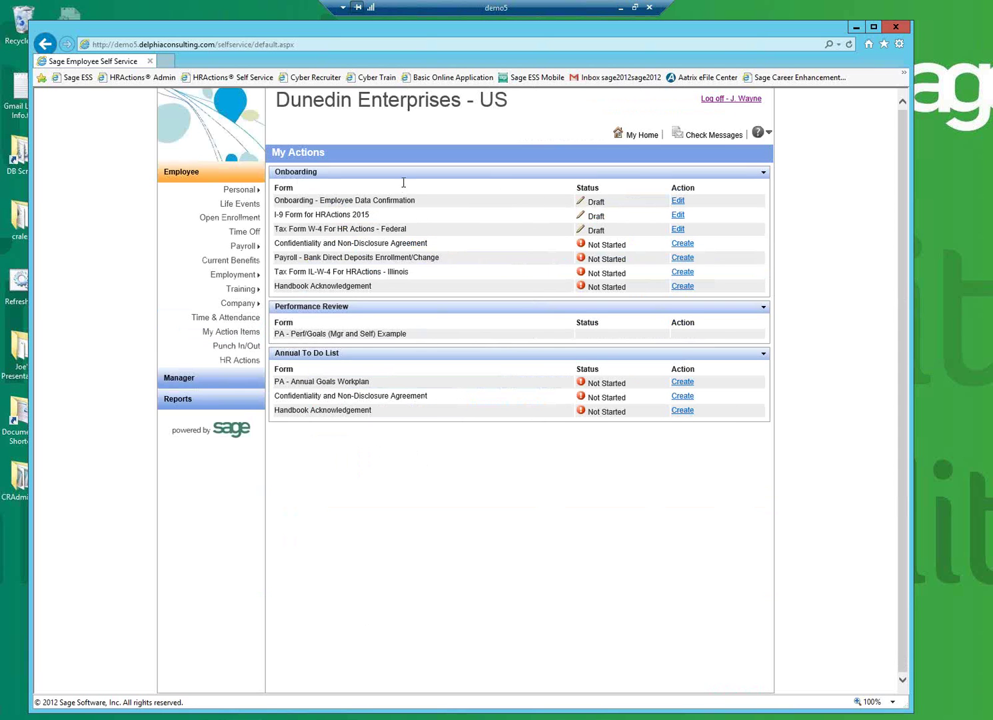
left_click(673, 265)
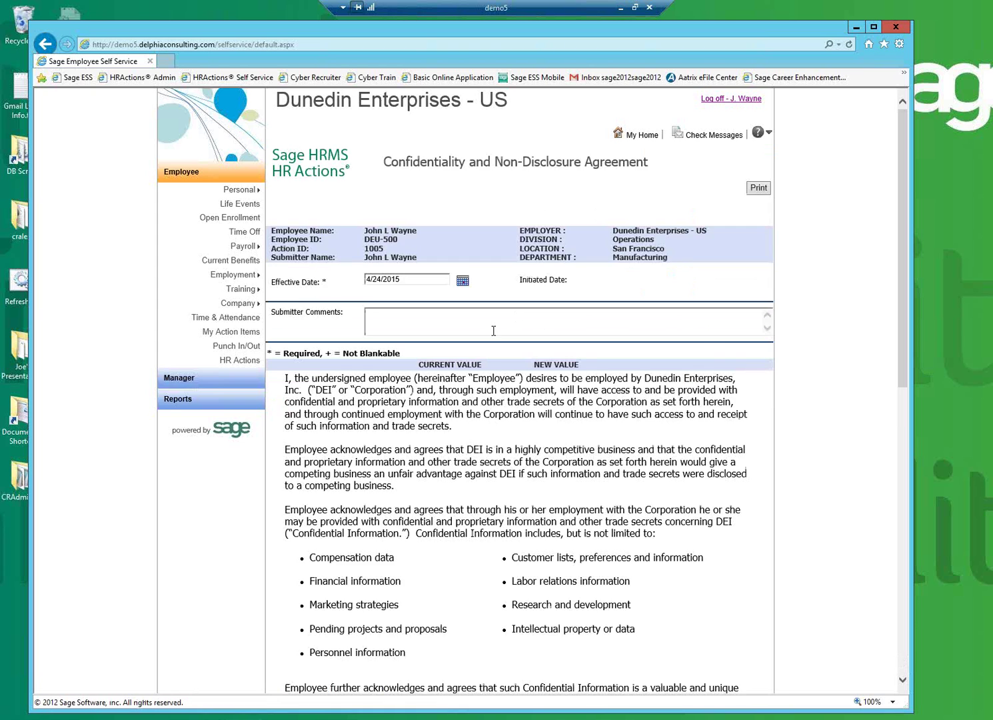
scroll(493, 329, "down", 3)
scroll(493, 330, "down", 2)
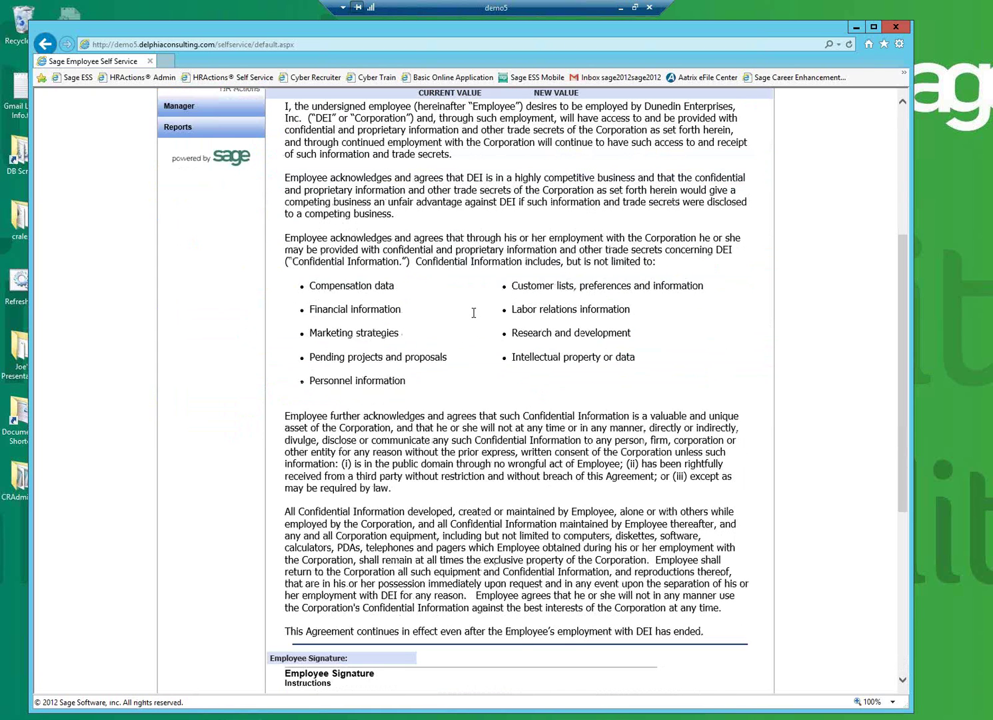
left_click_drag(285, 106, 299, 119)
left_click_drag(486, 285, 734, 625)
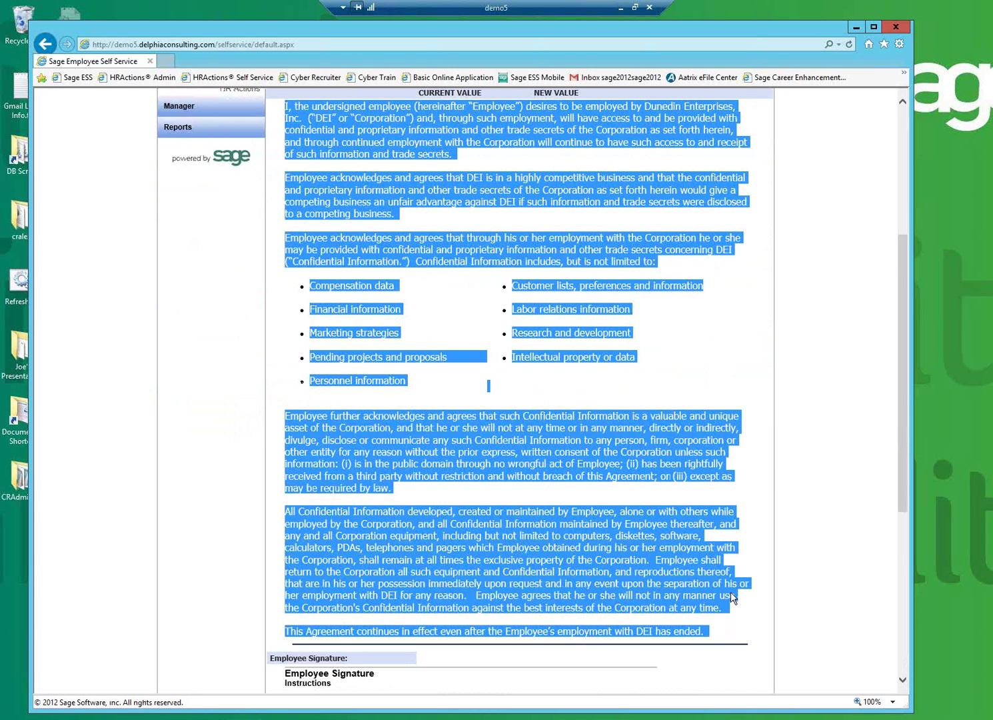
scroll(725, 573, "down", 6)
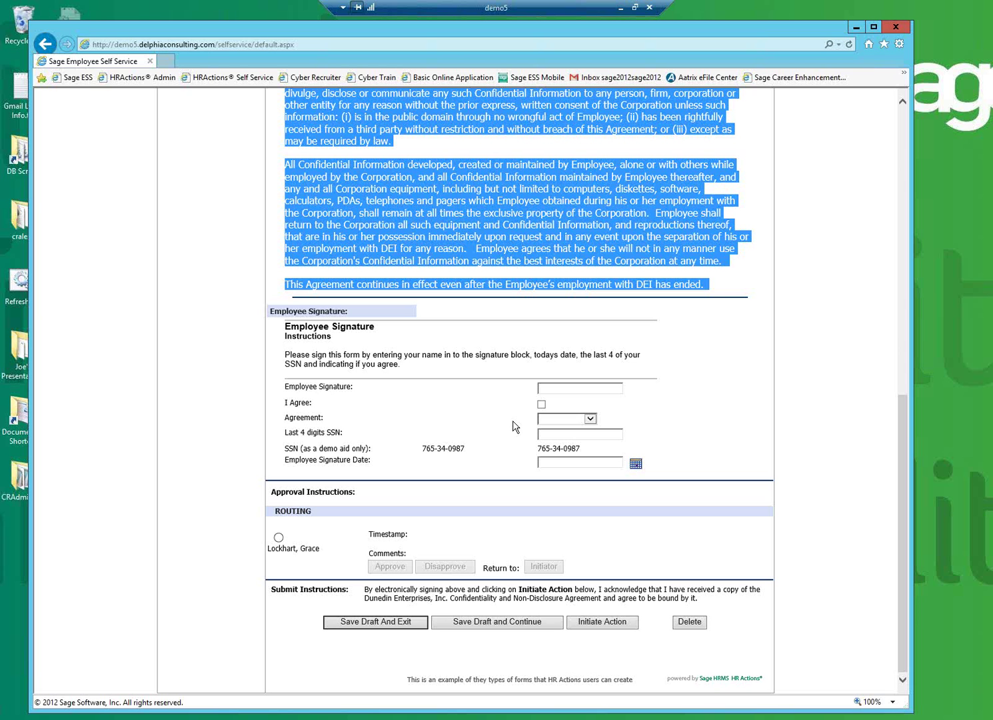
left_click(576, 394)
scroll(596, 418, "up", 12)
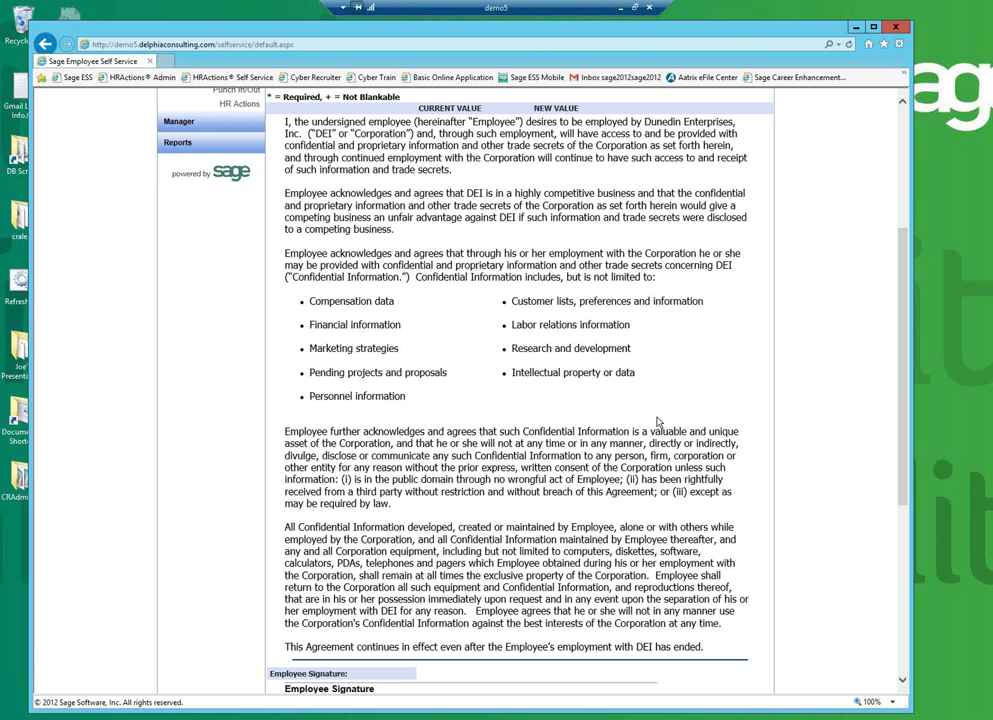
left_click_drag(417, 232, 375, 254)
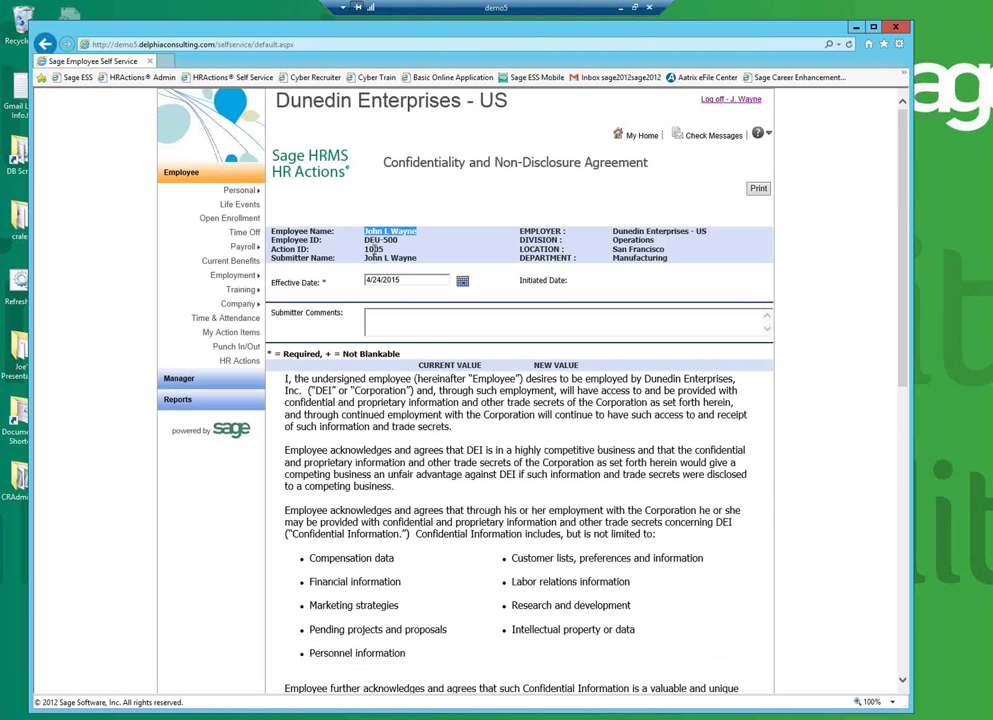
scroll(374, 250, "down", 12)
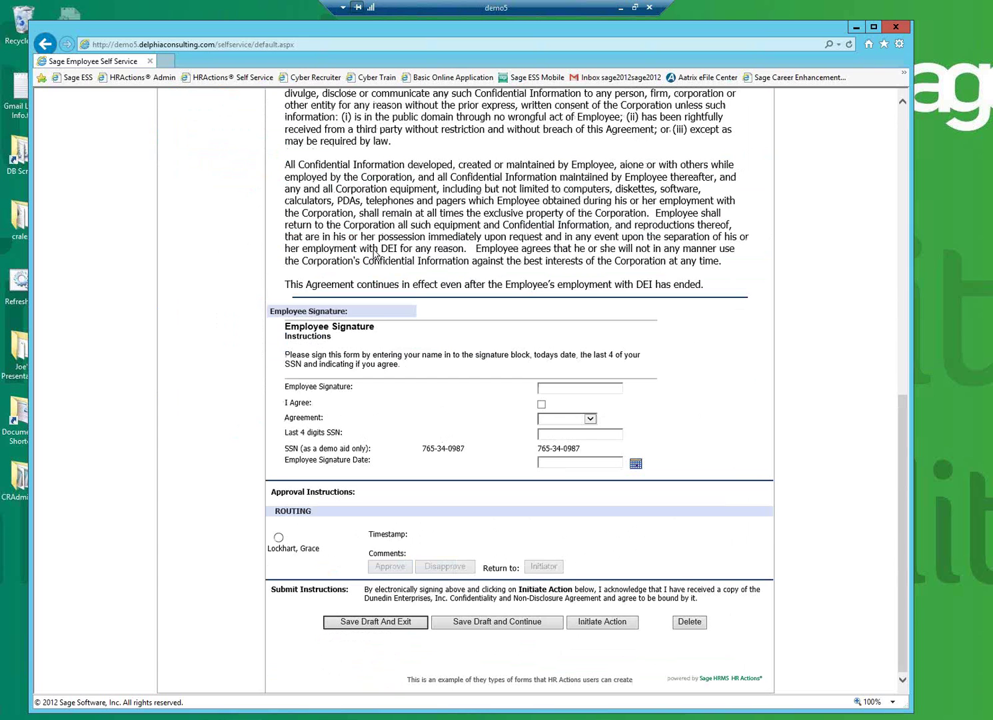
Check I Agree and set the Agreement answer to IAgree.
left_click(542, 405)
left_click(589, 419)
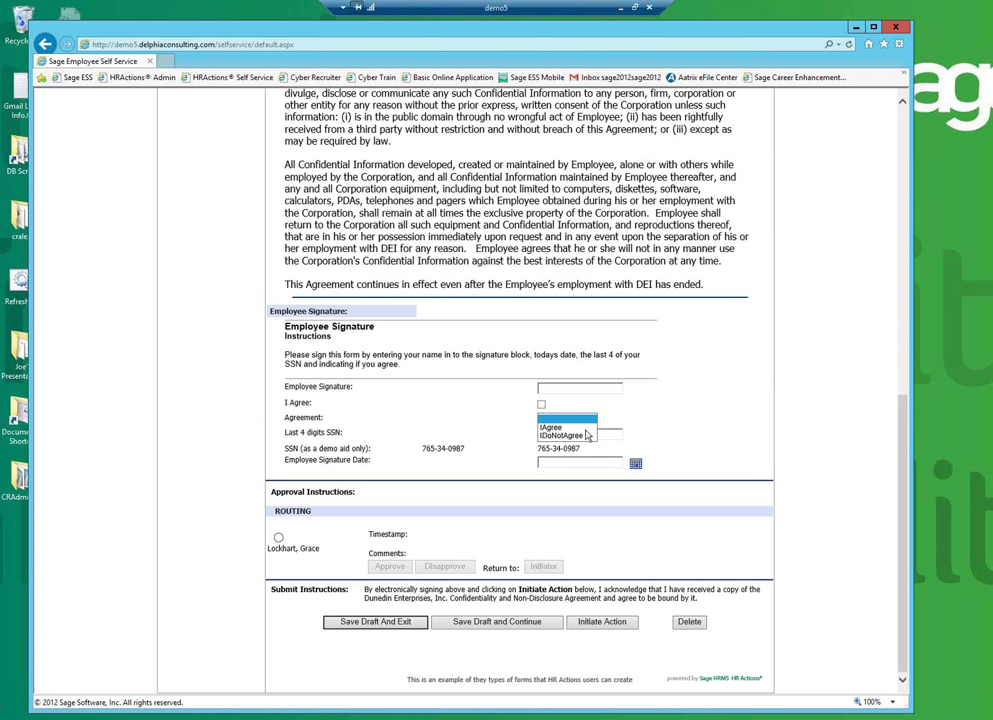
left_click(584, 433)
left_click(591, 422)
left_click(559, 410)
left_click(543, 406)
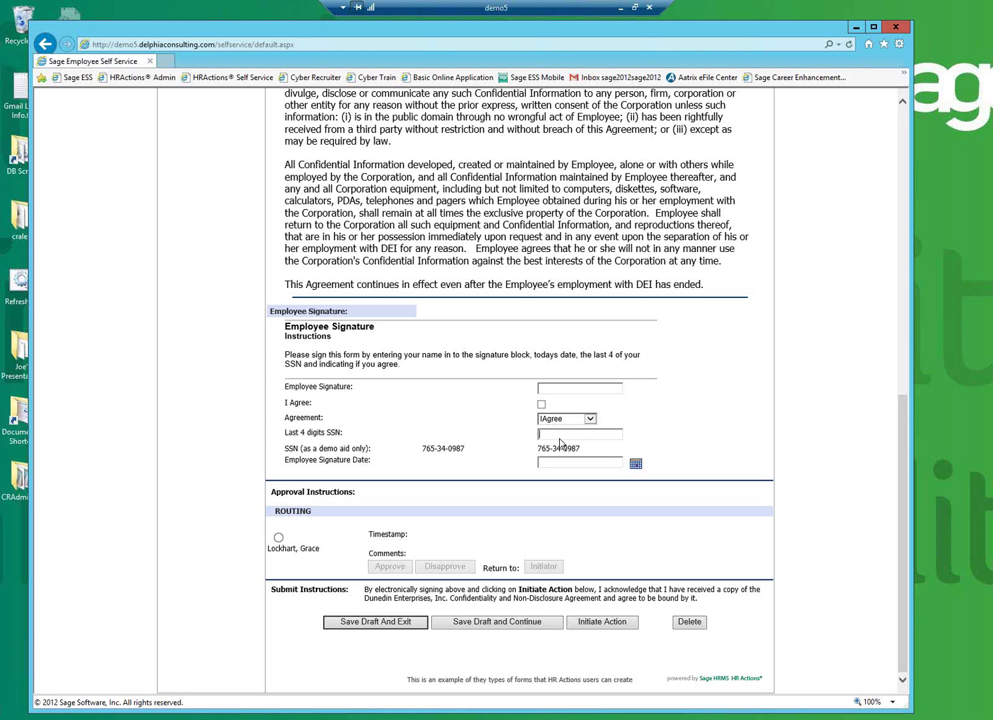
Point out the demo-aid SSN, select the Employee Signature Date, and save the agreement as a draft.
left_click_drag(580, 449, 543, 450)
left_click_drag(373, 449, 309, 455)
left_click(586, 462)
left_click(384, 628)
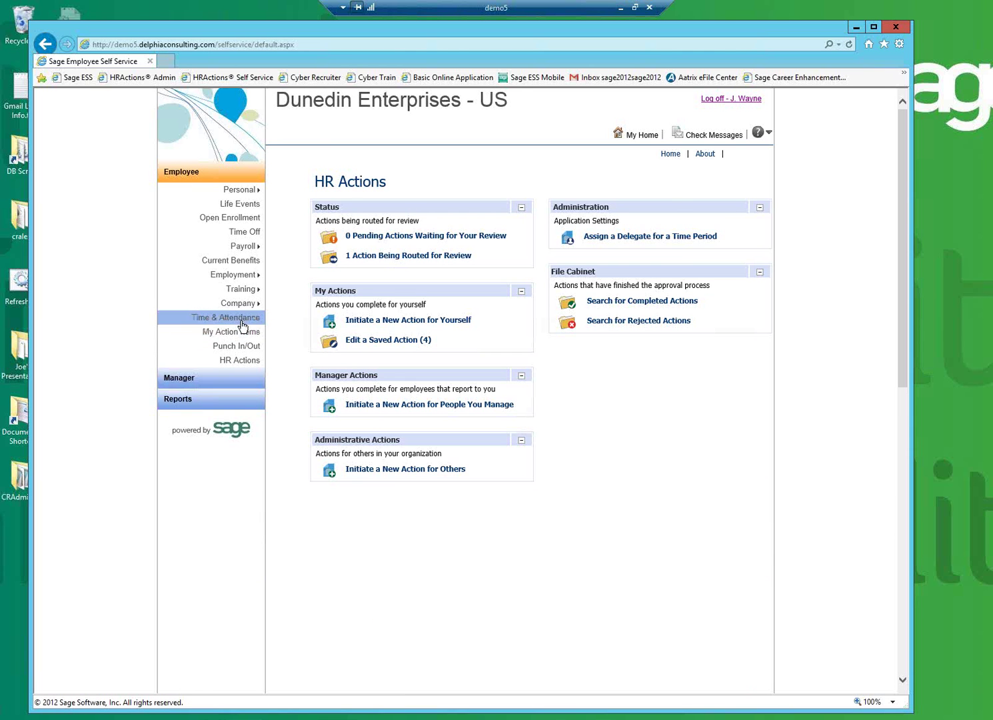
Create Handbook Acknowledgement action 1006, point out its handbook link, then delete it and confirm.
left_click(244, 335)
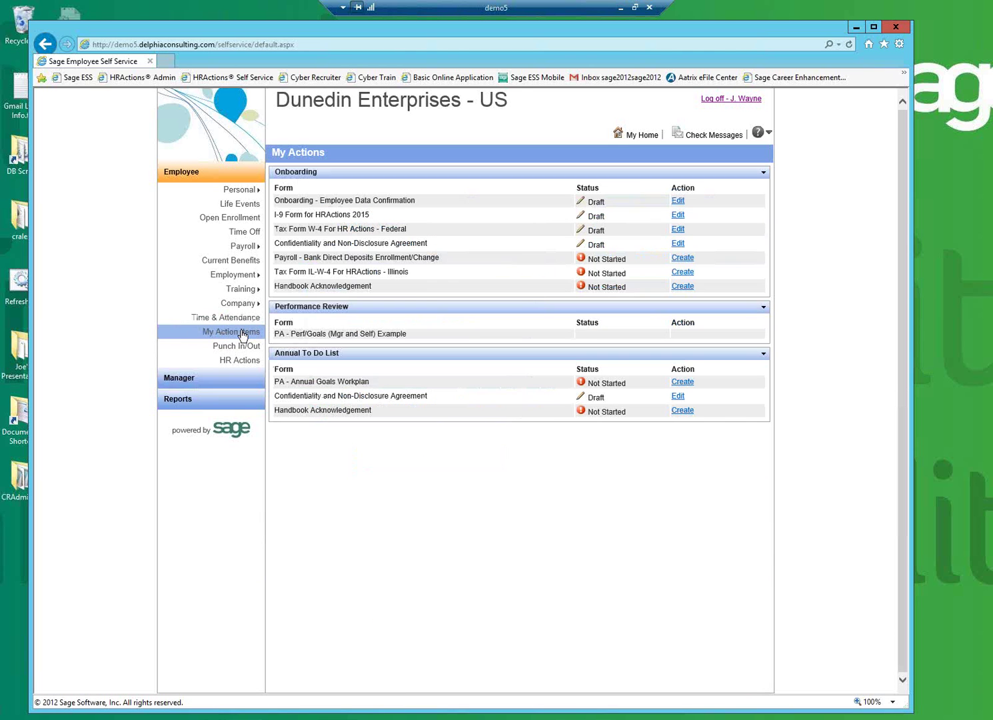
left_click(683, 286)
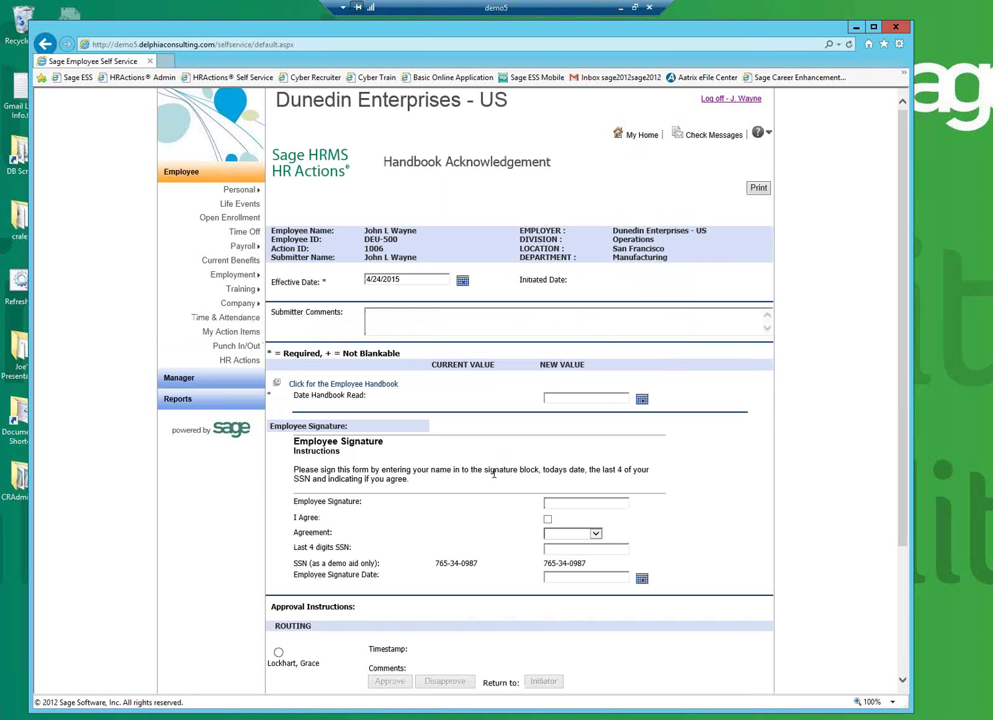
left_click_drag(403, 384, 288, 384)
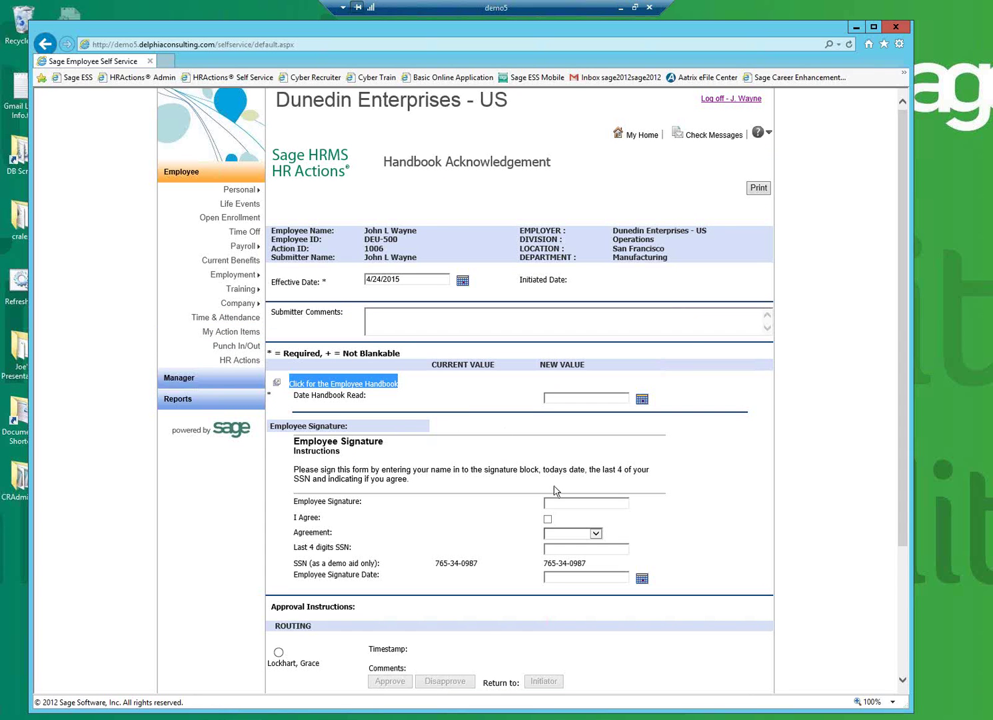
scroll(556, 491, "down", 3)
left_click(686, 622)
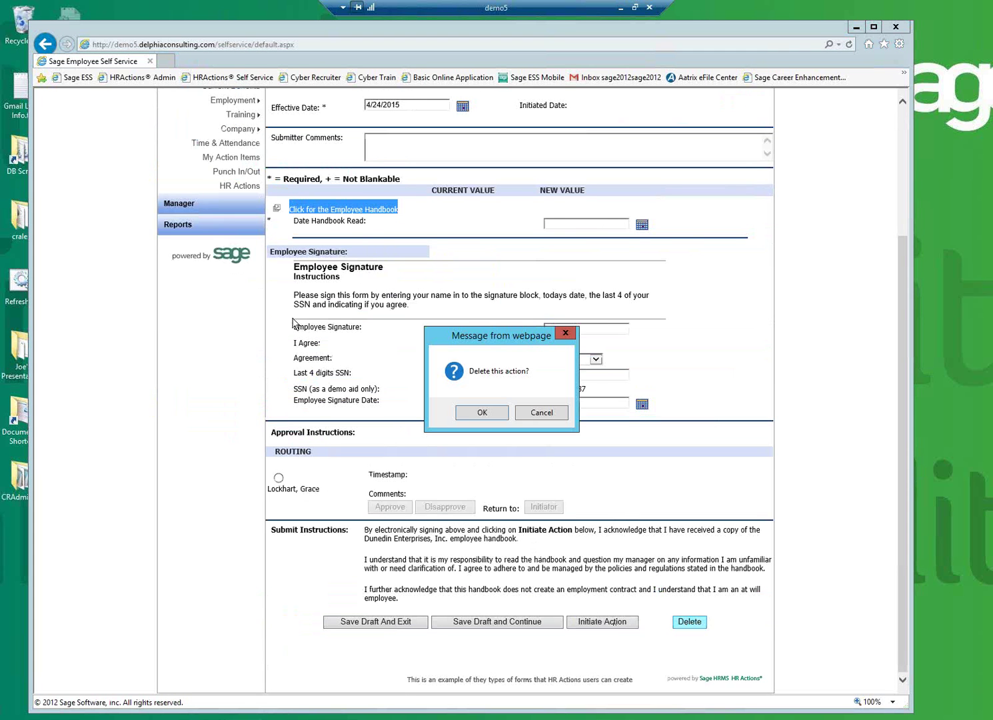
left_click(476, 413)
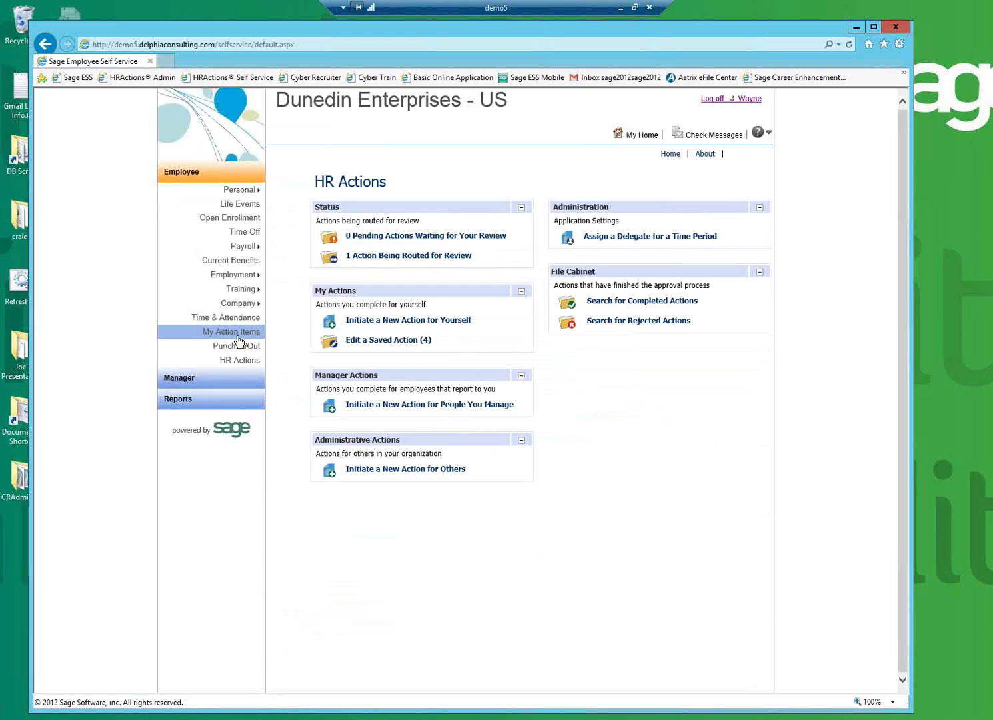
Start a new bank direct deposit enrollment form and add an EFT transaction record.
left_click(238, 337)
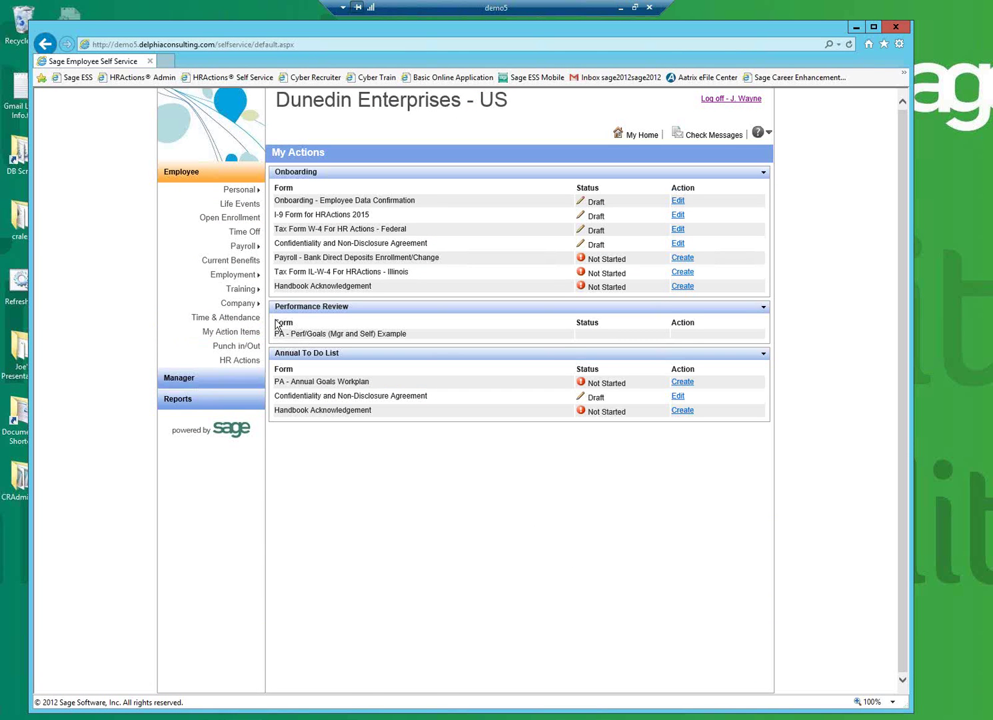
left_click(682, 259)
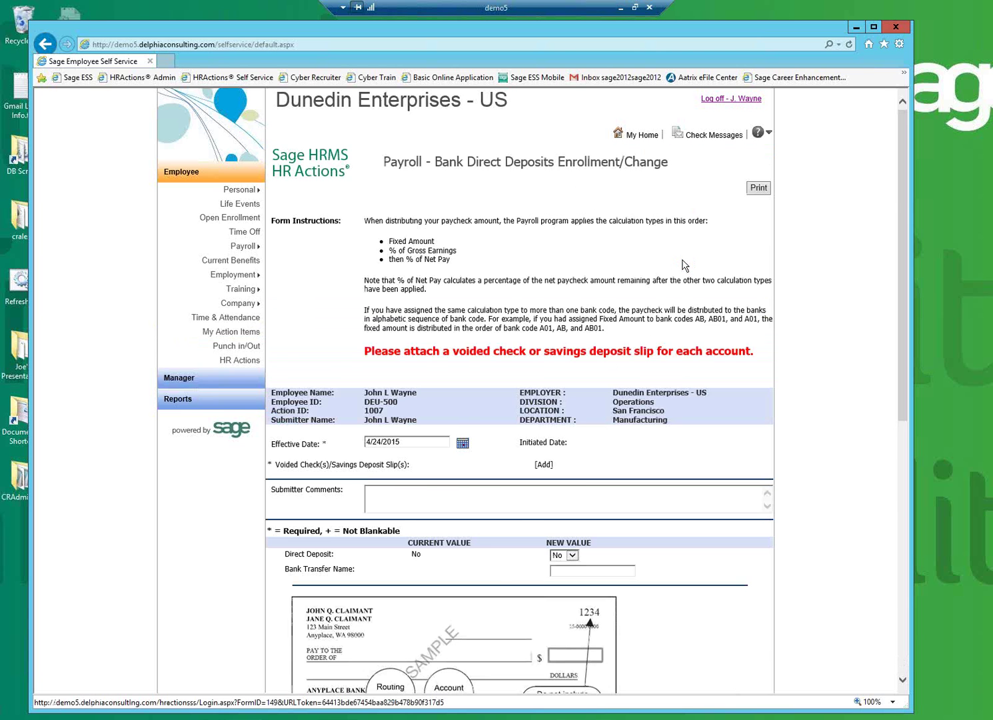
scroll(633, 355, "down", 3)
scroll(633, 355, "down", 3)
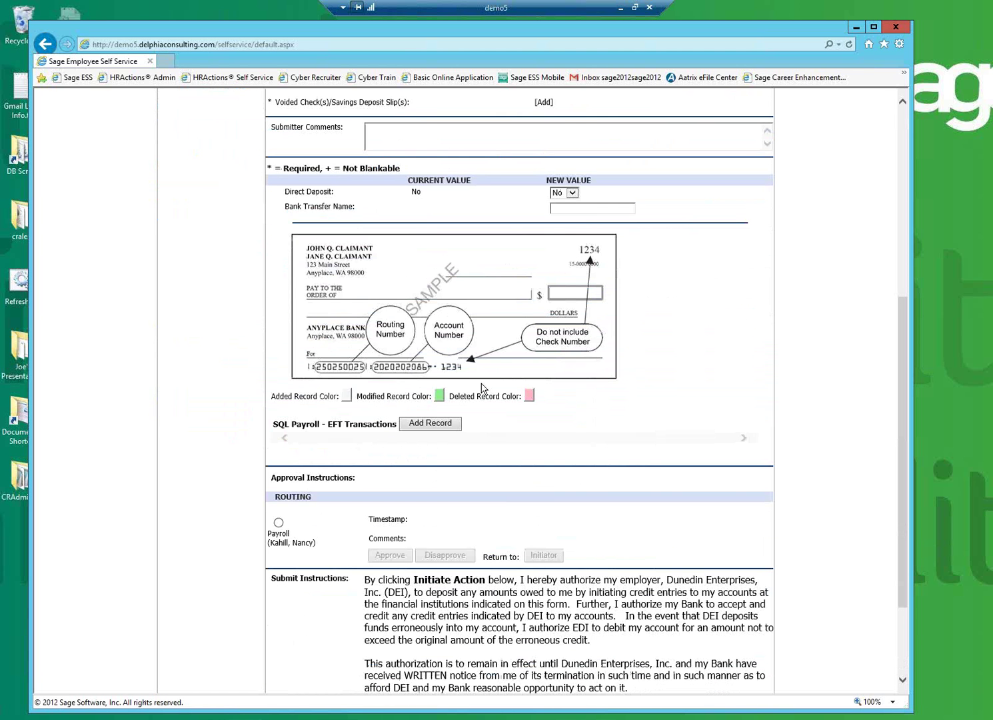
left_click(435, 427)
Discard the new EFT record and delete the draft direct deposit action.
left_click_drag(660, 169, 795, 240)
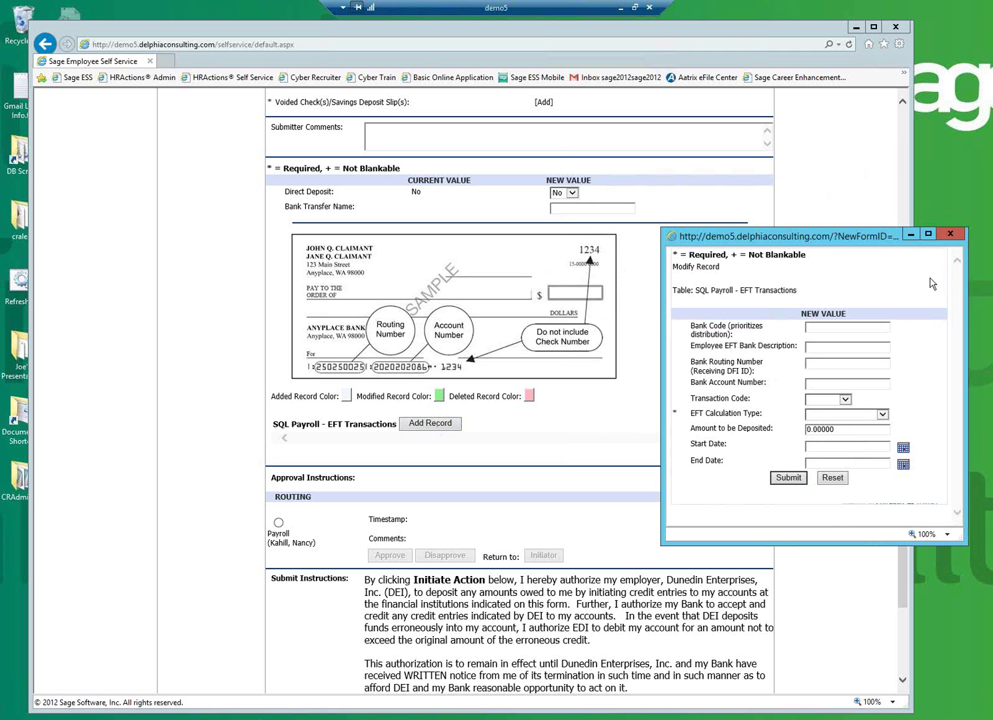
left_click(943, 230)
scroll(692, 609, "down", 3)
left_click(684, 589)
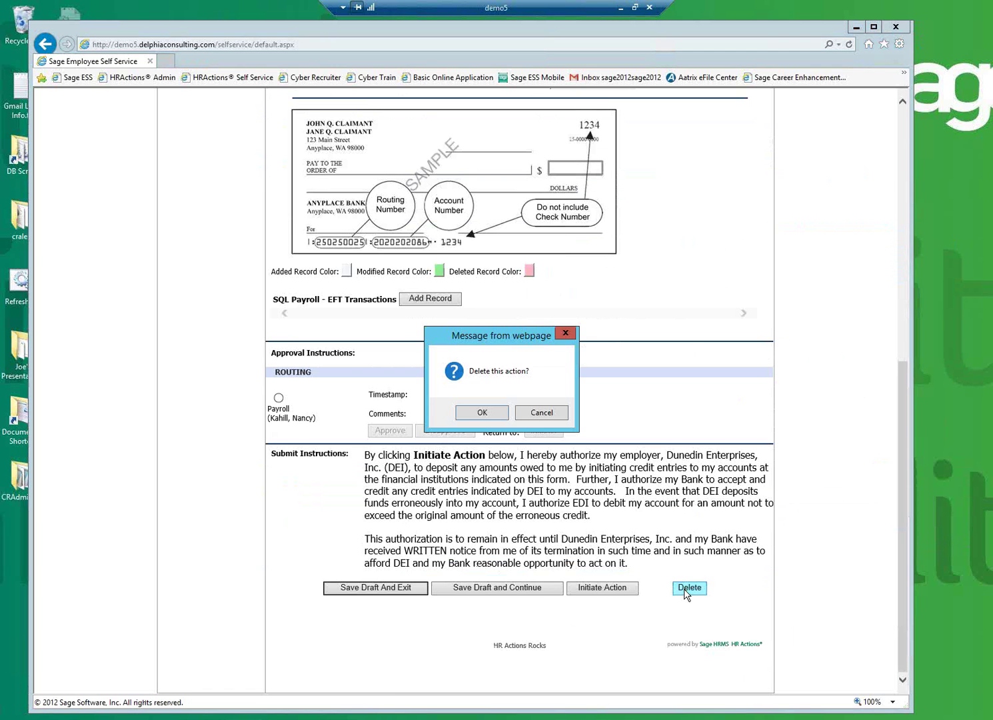
left_click(467, 413)
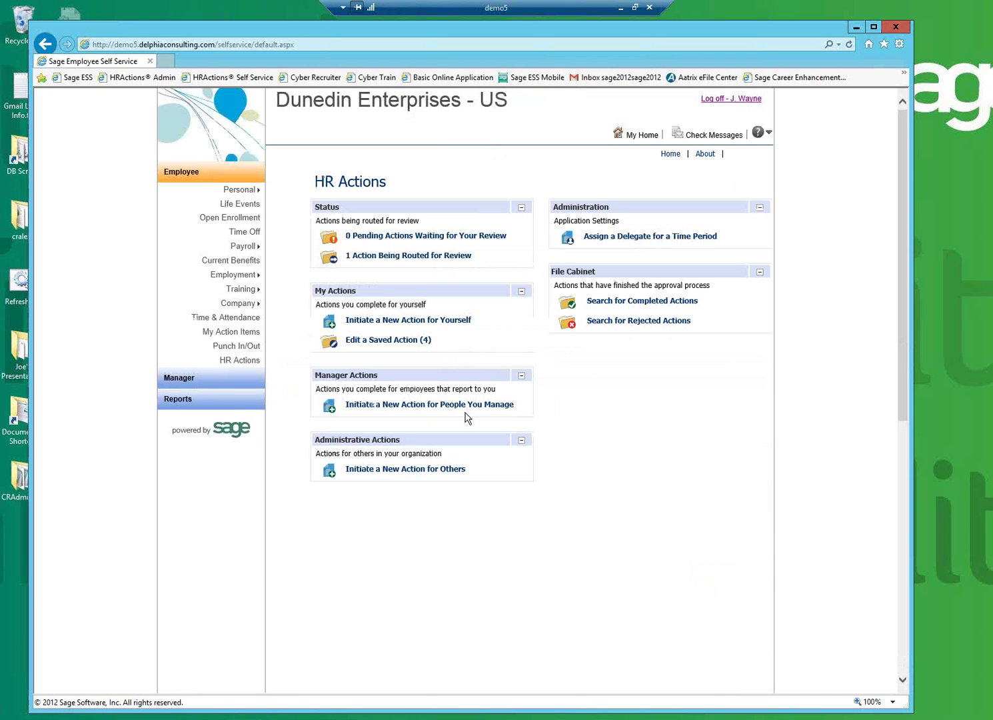
Check My Actions, then go to Dynamic Forms Management under the Manager menu.
left_click(249, 337)
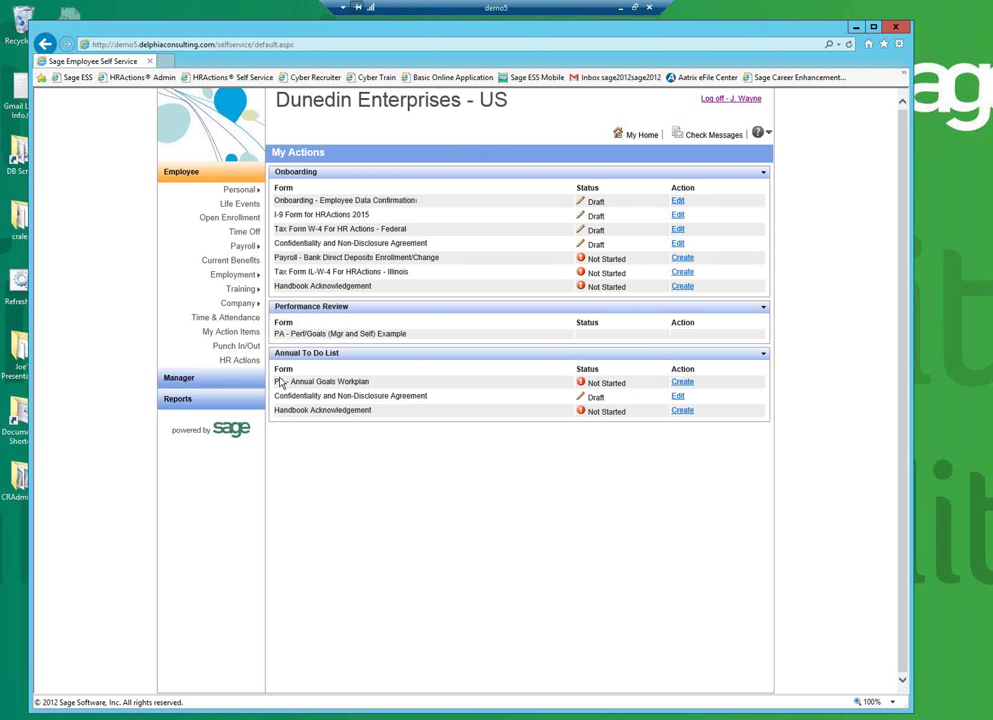
left_click(199, 380)
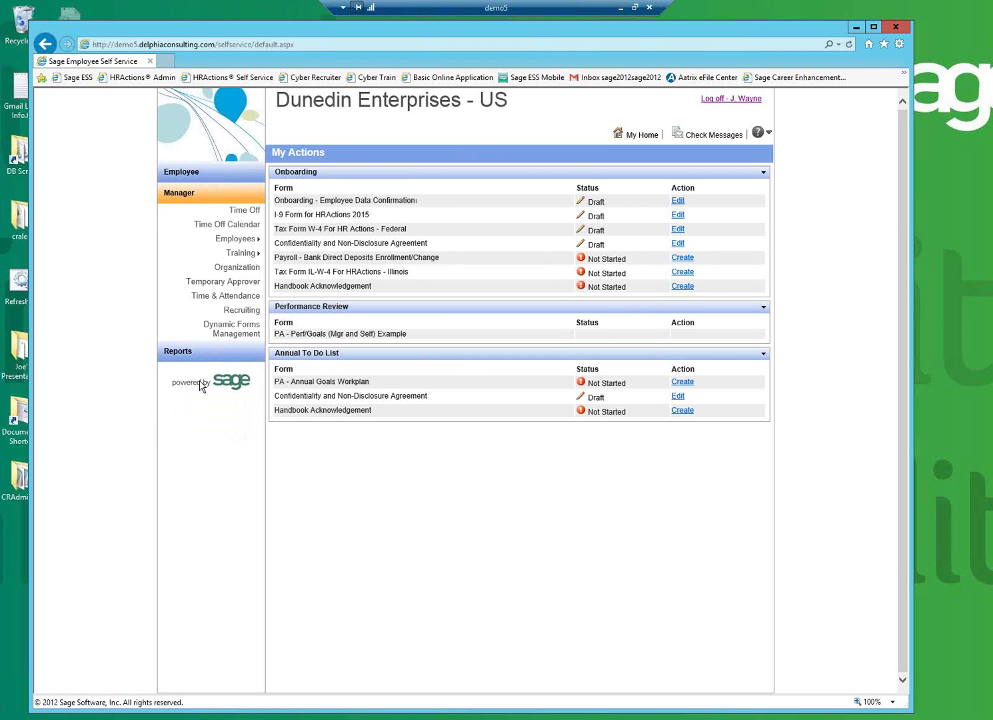
left_click(230, 337)
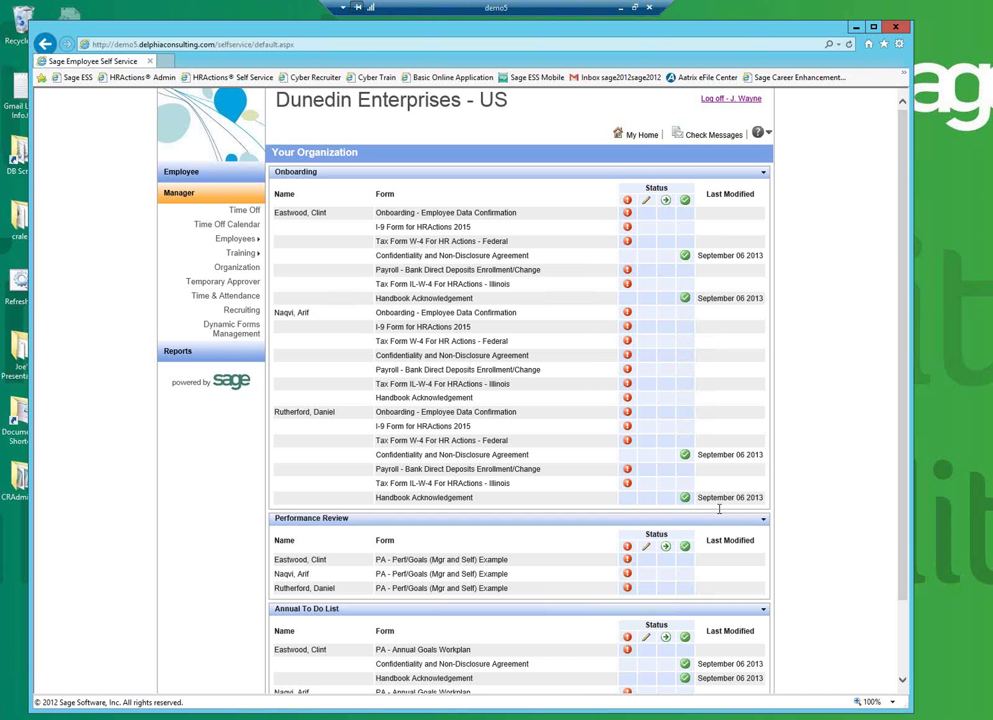
View My Action Items under the Employee menu, then return to the HR Actions home page.
left_click(207, 173)
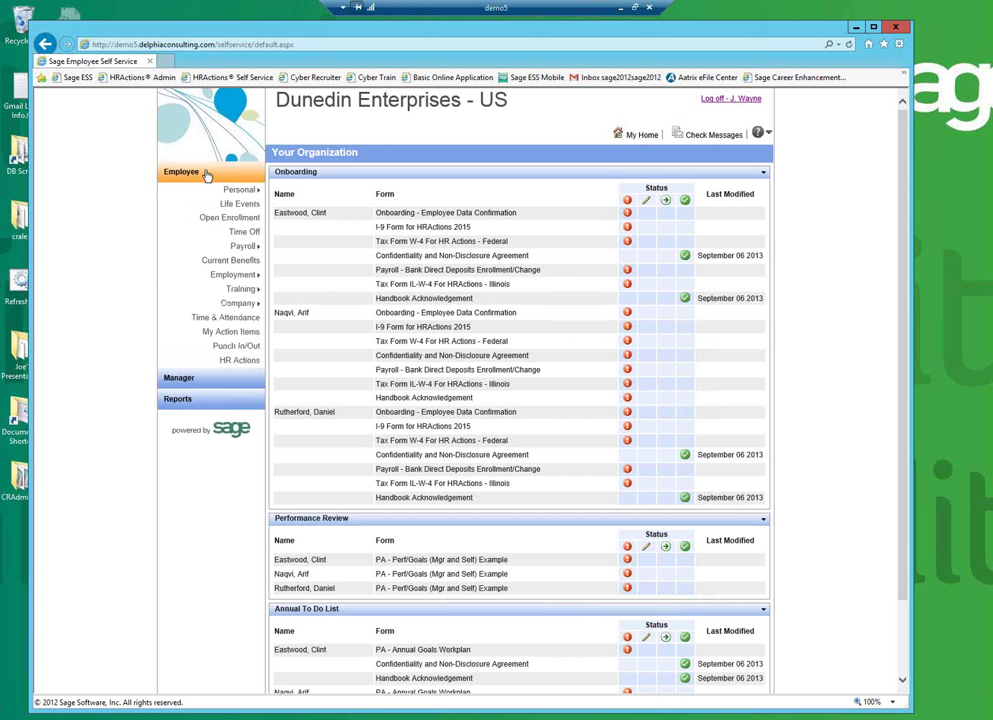
left_click(235, 333)
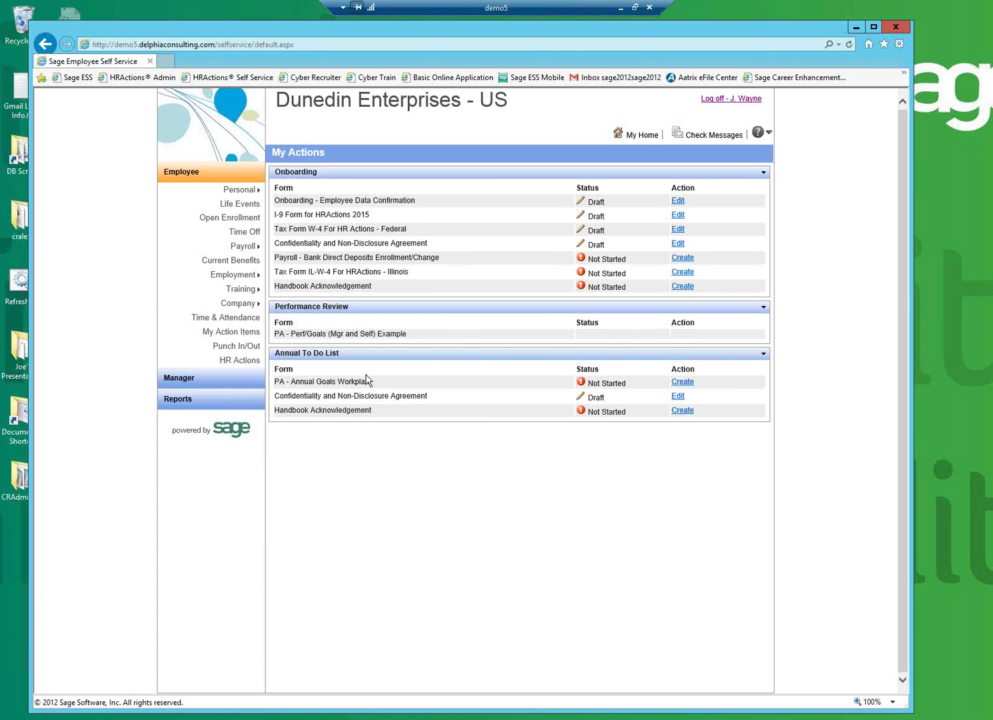
left_click(244, 364)
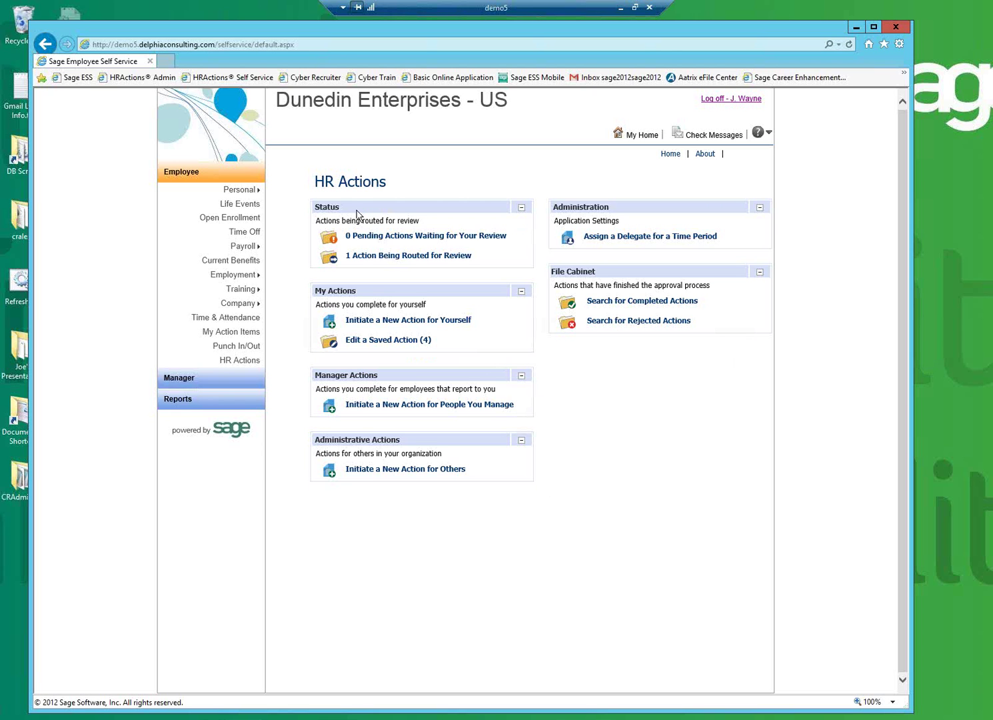
List actions routed for review and inspect the form for Pay and/or Job Change action 996.
left_click(366, 258)
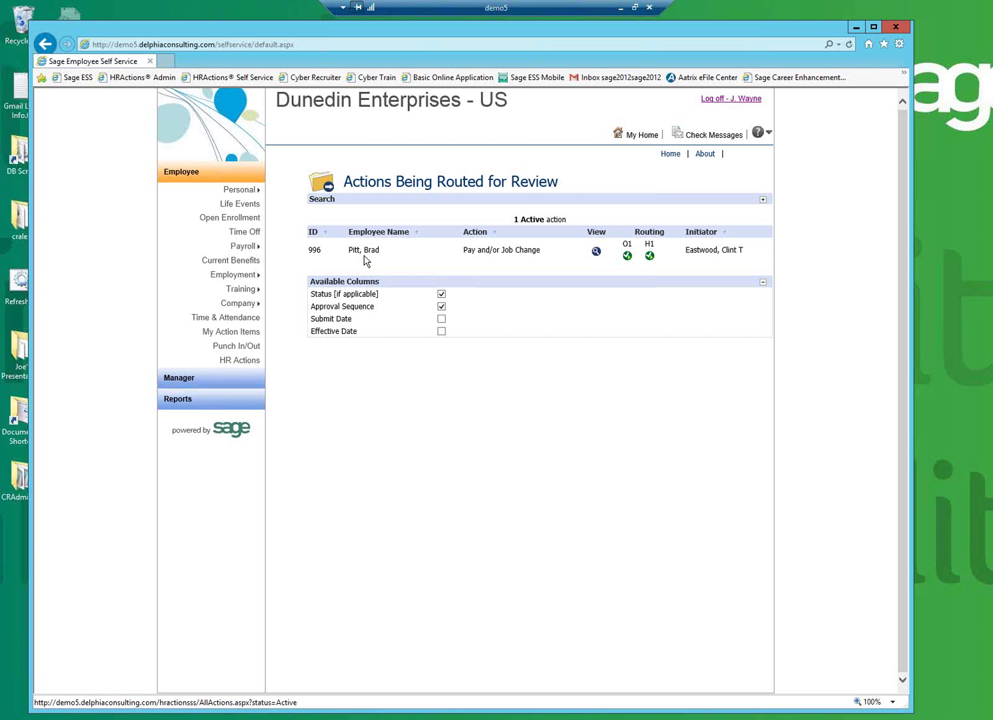
left_click_drag(463, 251, 539, 254)
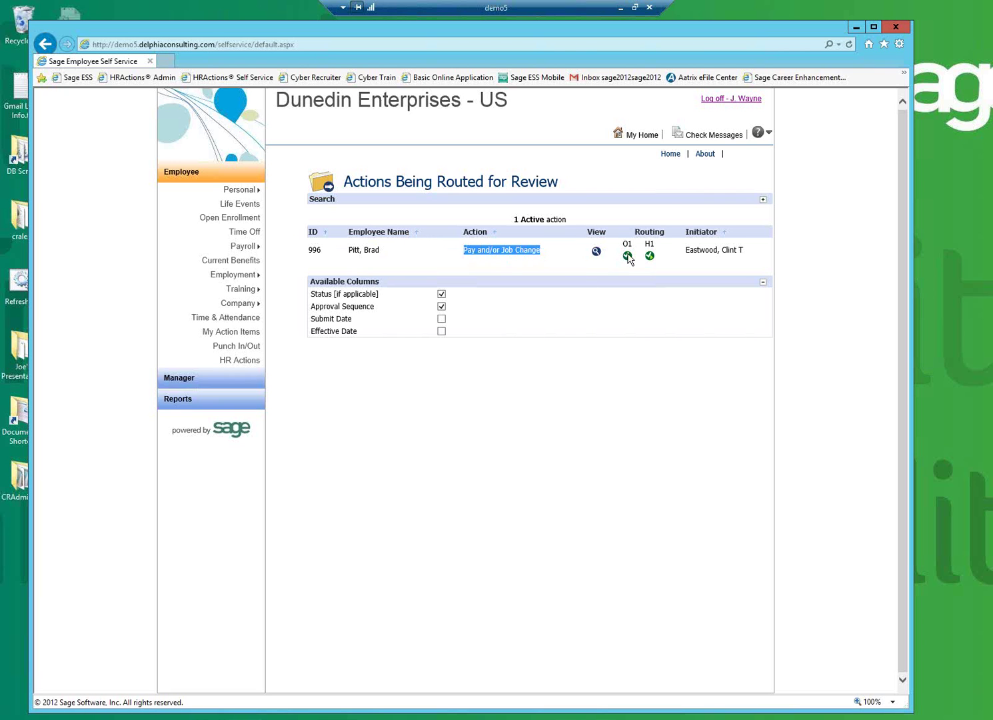
mouse_move(628, 258)
left_click(596, 251)
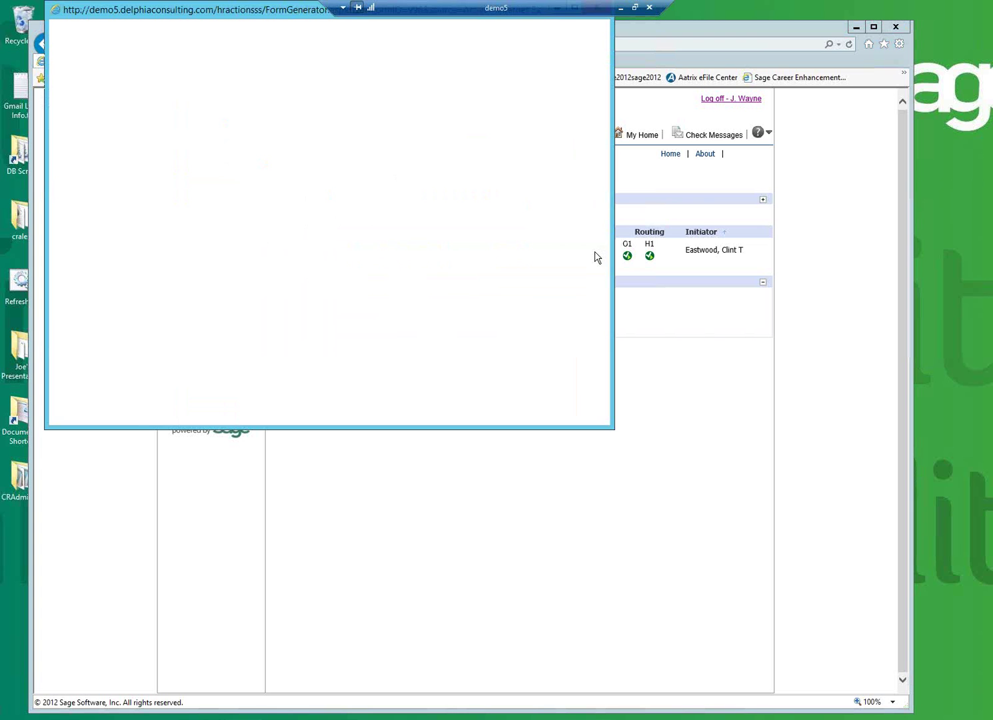
left_click_drag(604, 132, 603, 278)
left_click_drag(212, 9, 226, 108)
left_click(607, 108)
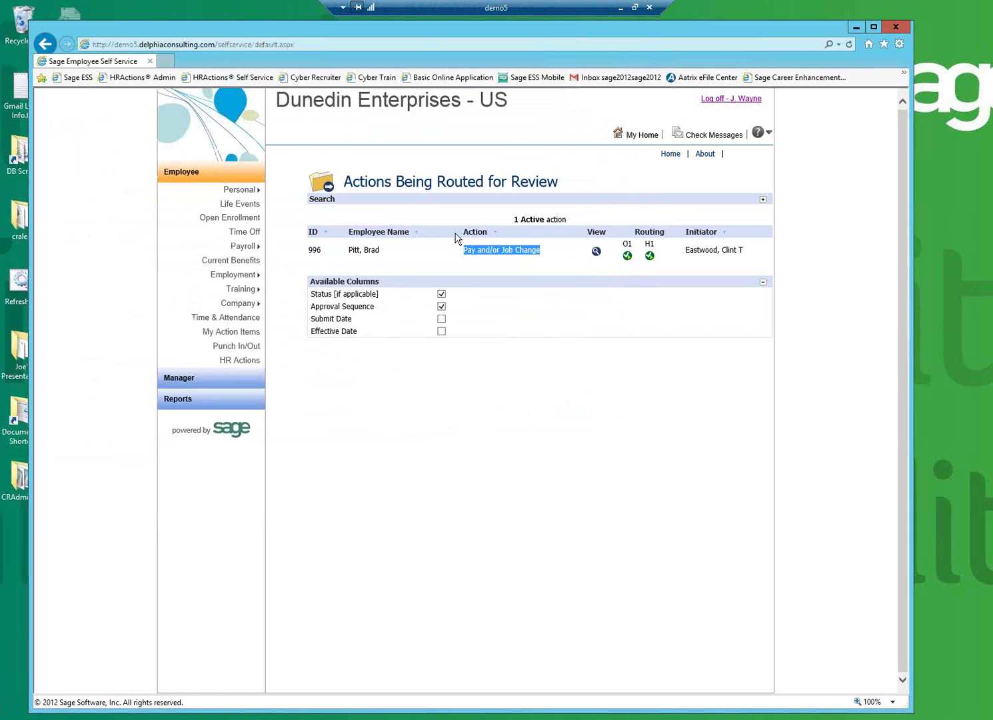
Browse the form choices for a self-initiated action without picking one, then return to HR Actions.
left_click(235, 363)
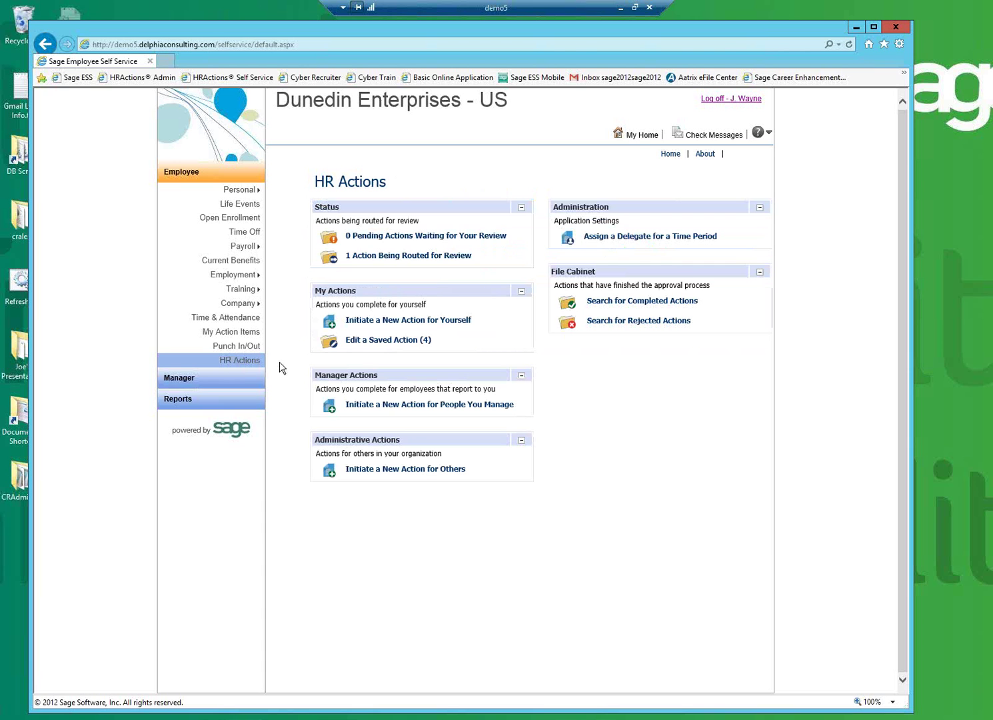
left_click_drag(364, 296, 322, 299)
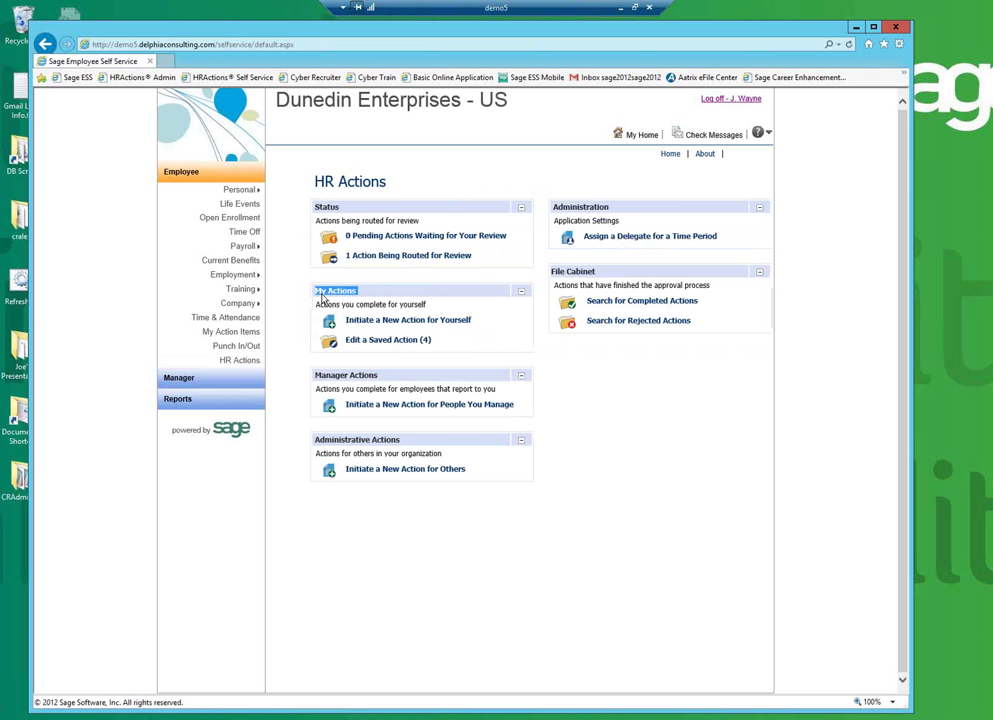
left_click(397, 325)
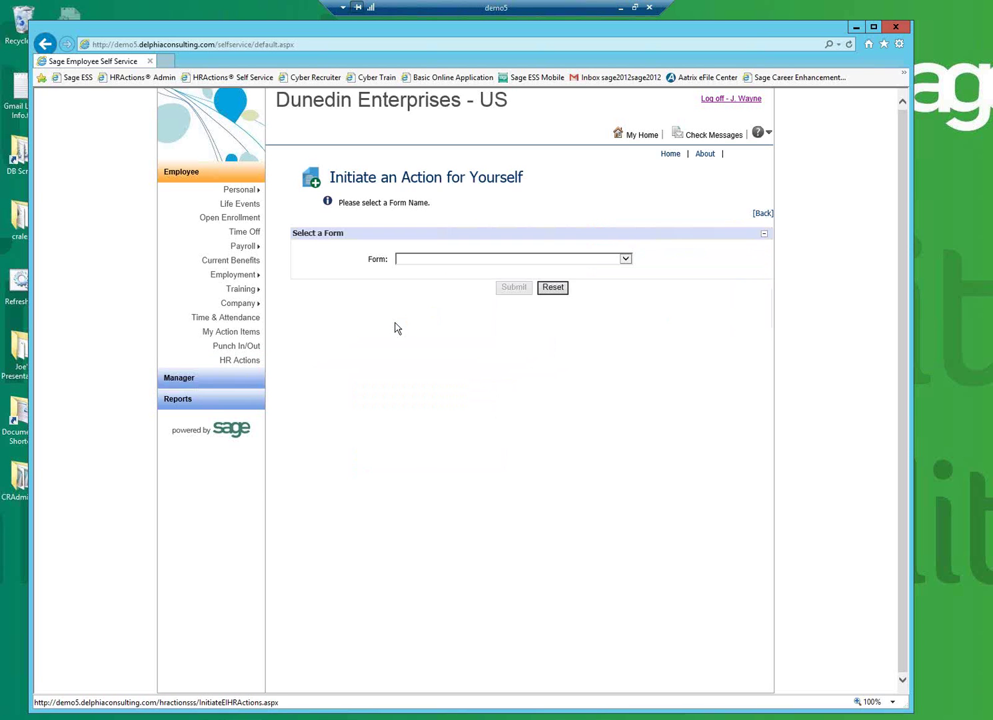
left_click(626, 259)
left_click_drag(627, 313, 649, 265)
left_click(243, 366)
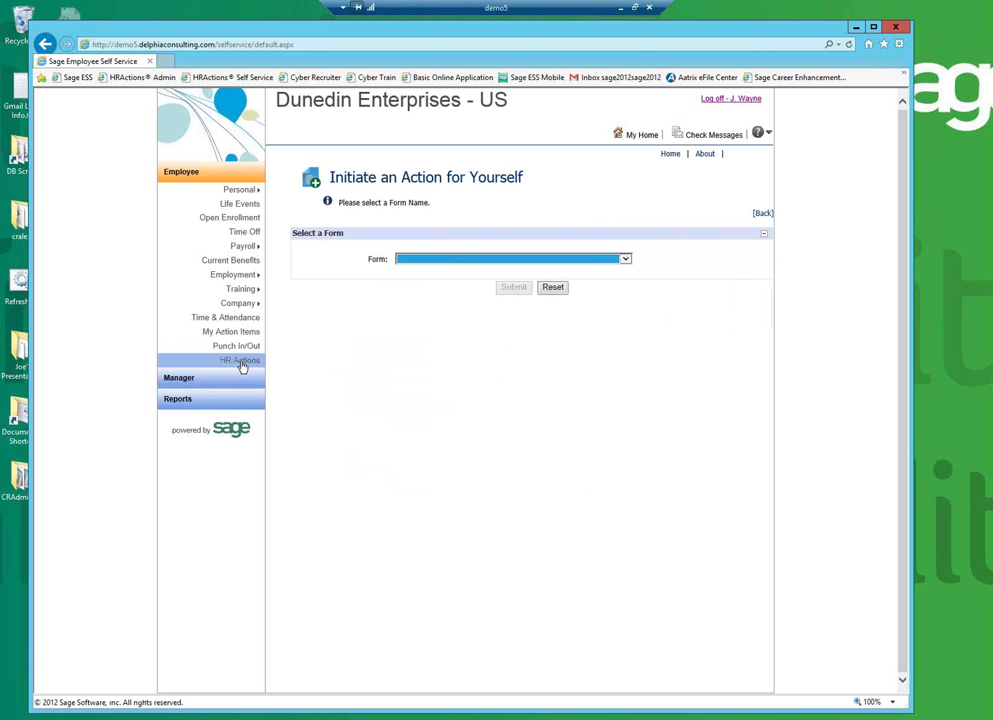
left_click(241, 361)
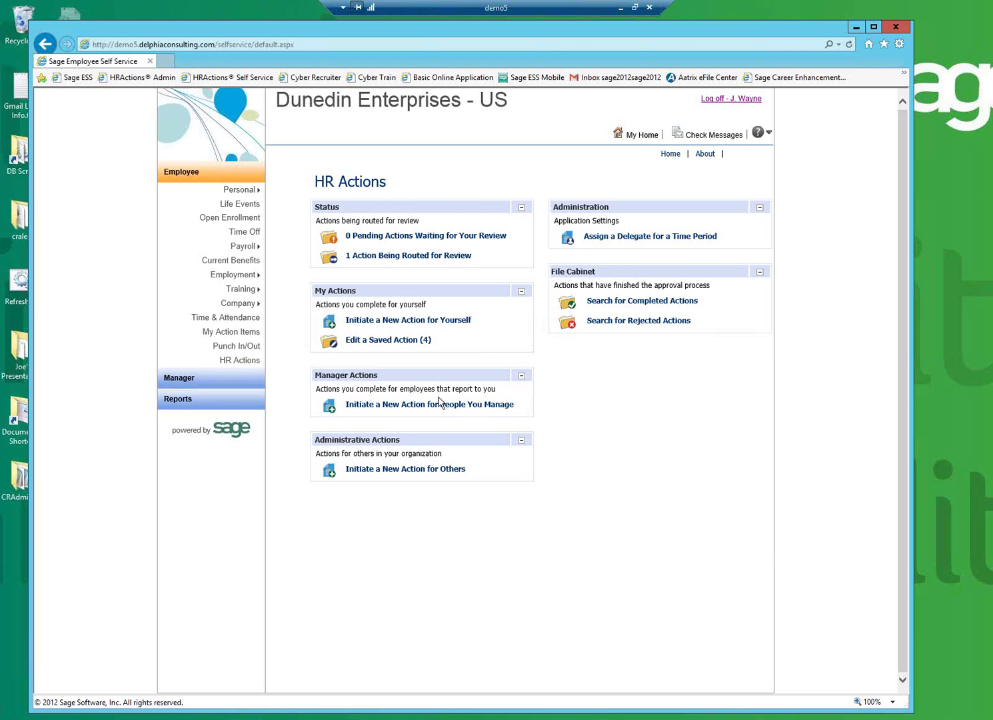
Look over the Add Delegate setup and the list of 36 completed actions.
left_click(617, 237)
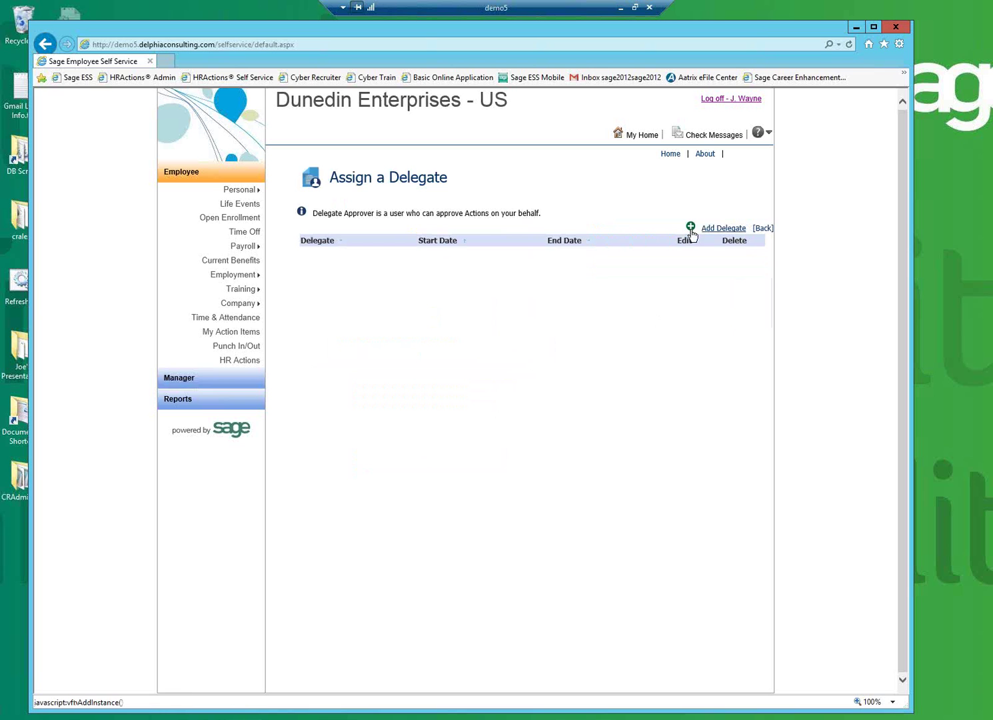
left_click(692, 234)
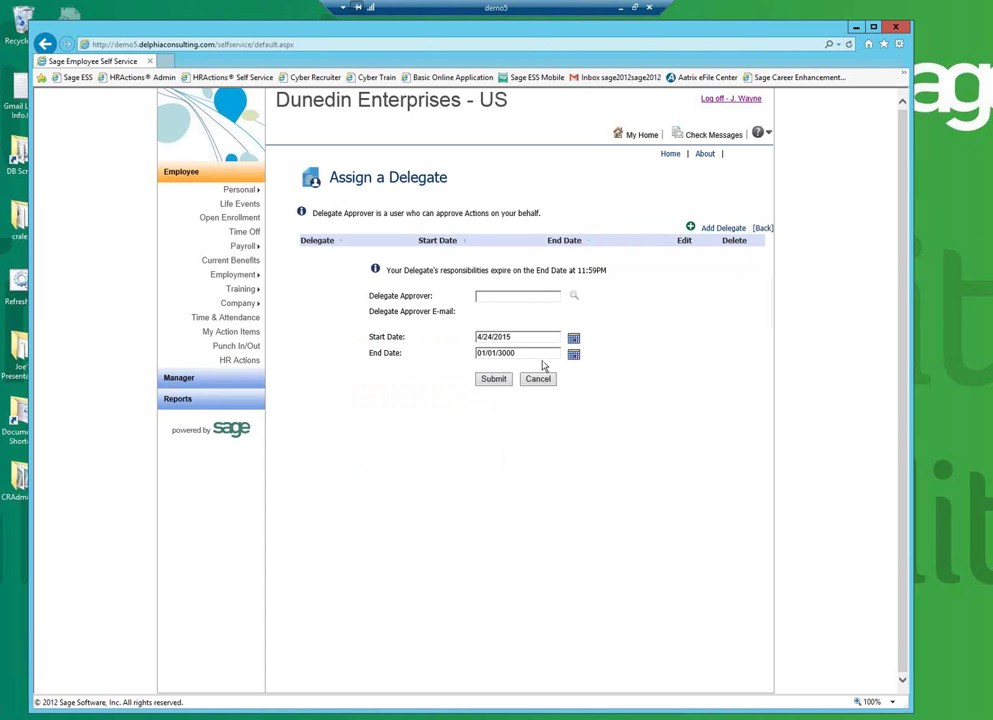
left_click(228, 366)
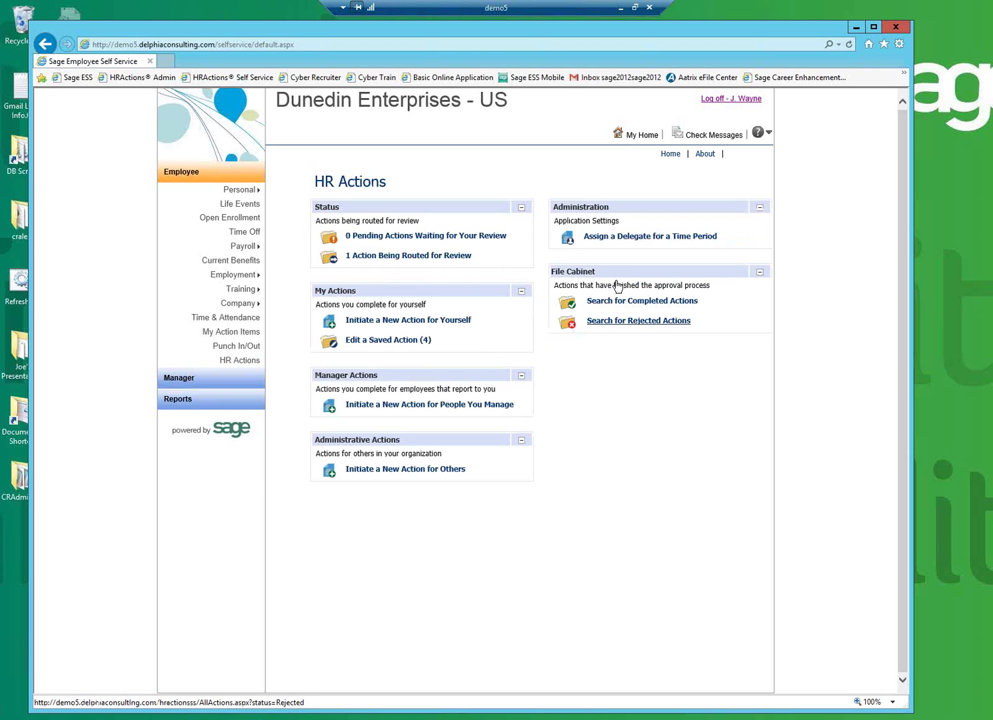
left_click(661, 308)
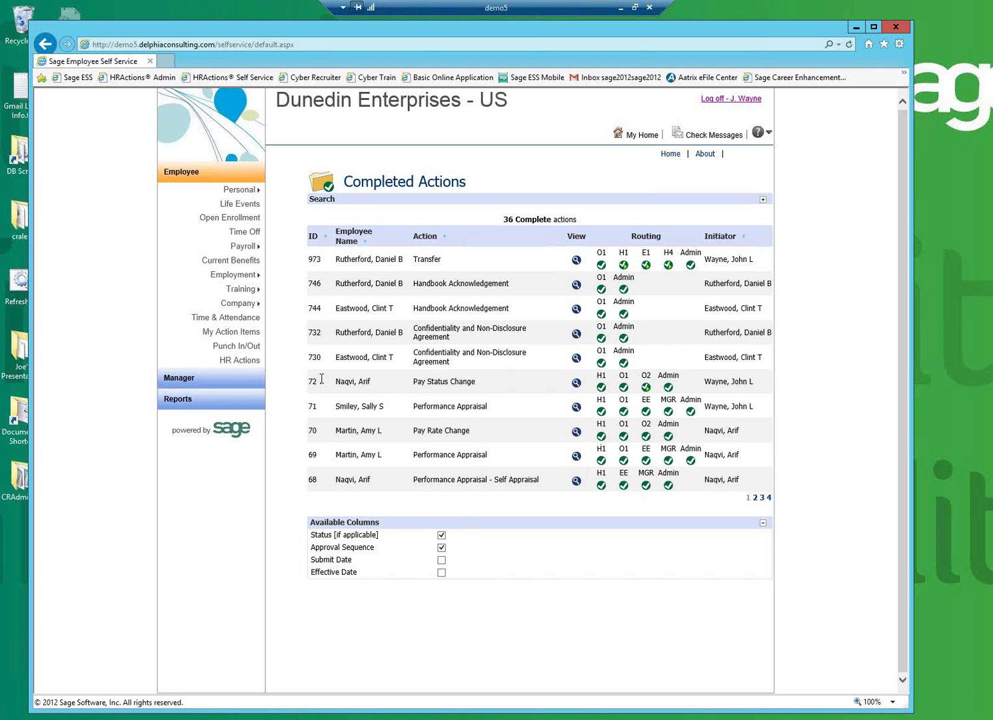
left_click(250, 365)
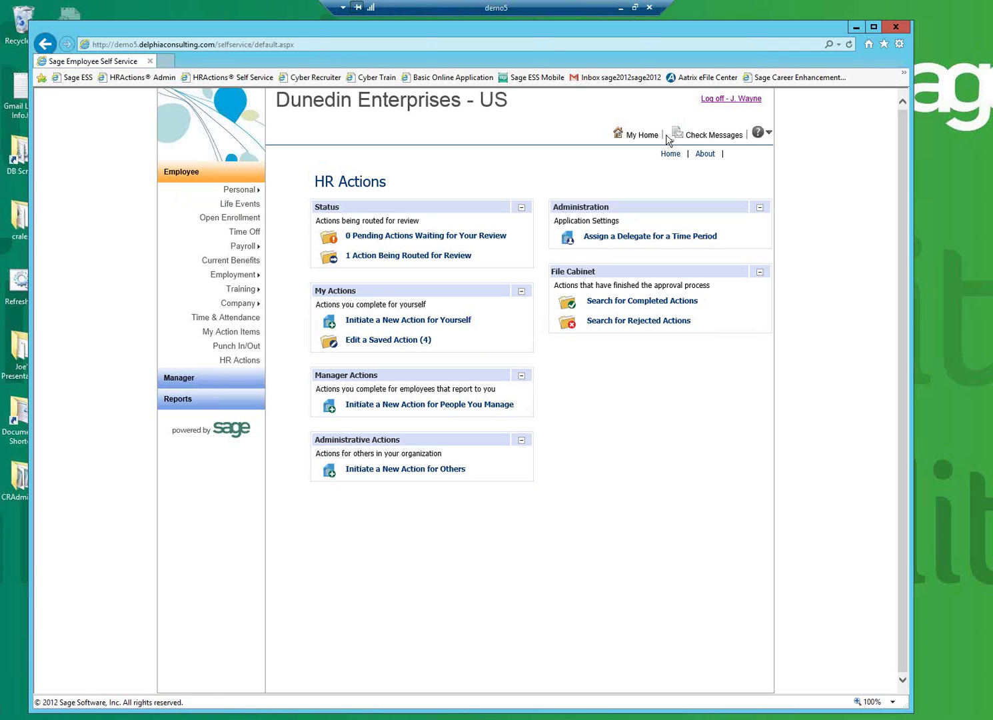
Log off Employee Self Service and sign in to HR Actions Self-Service with the manager's username.
left_click(713, 100)
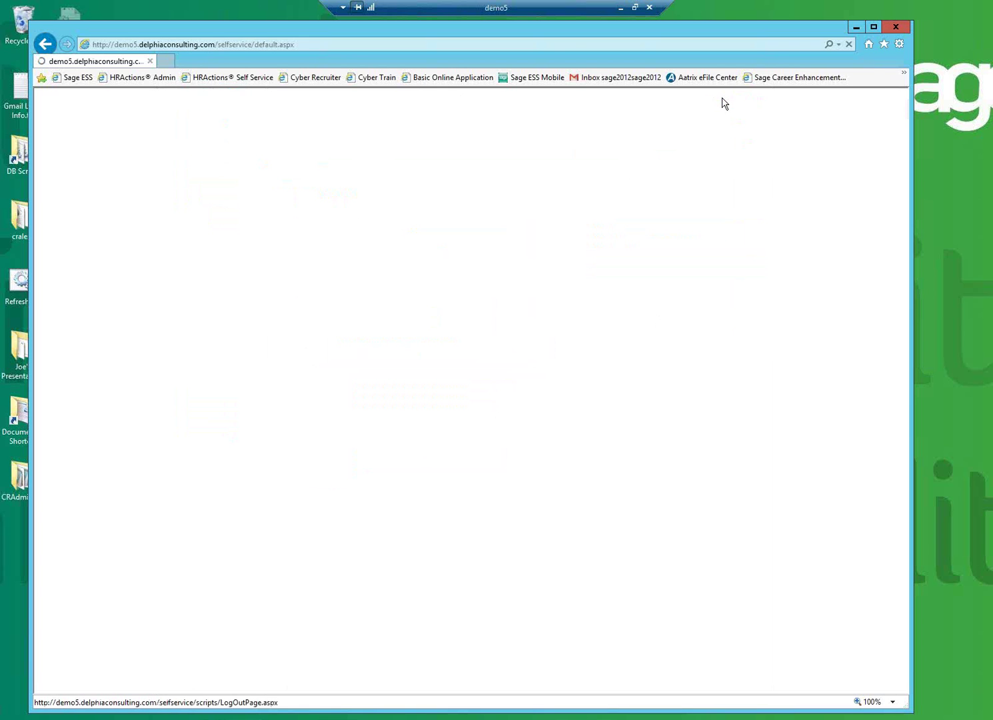
left_click(215, 77)
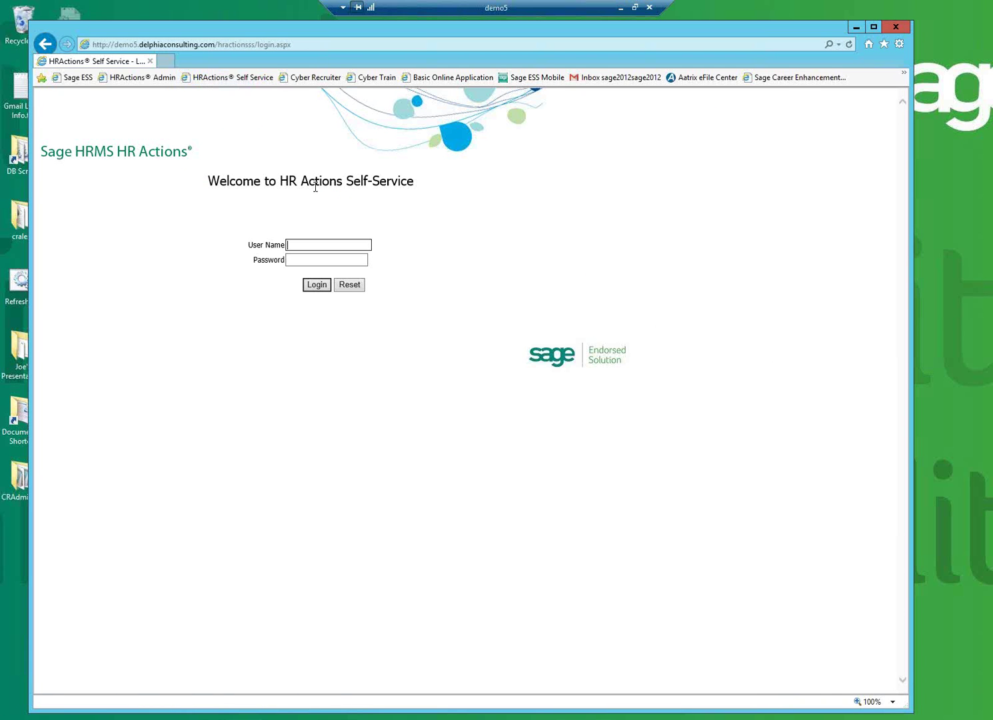
type("jwayne")
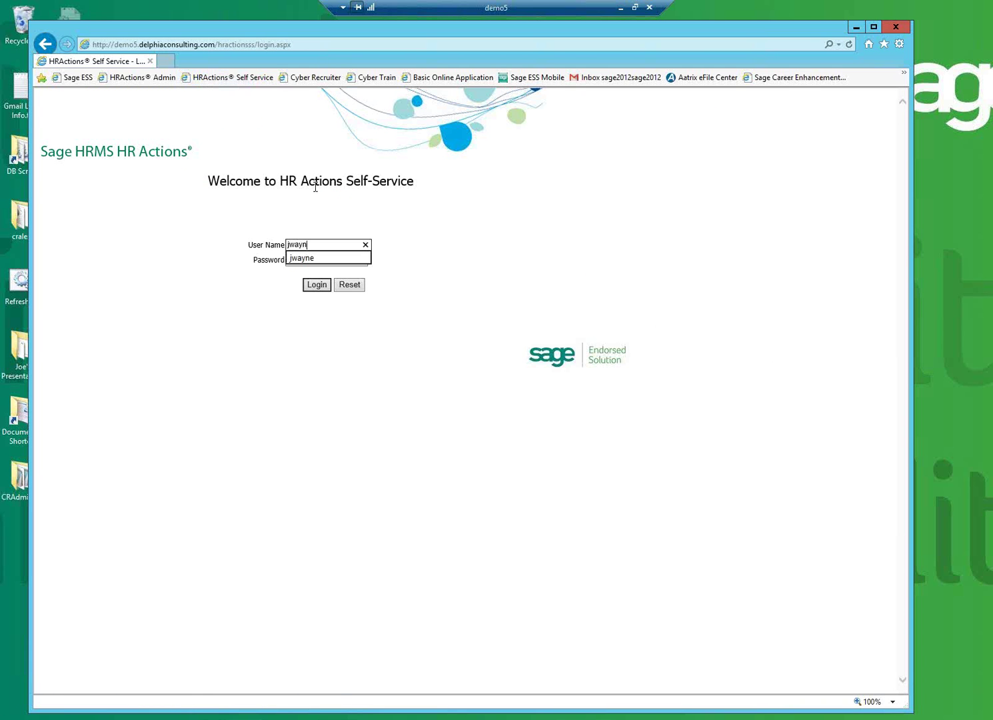
key("Tab")
left_click(319, 287)
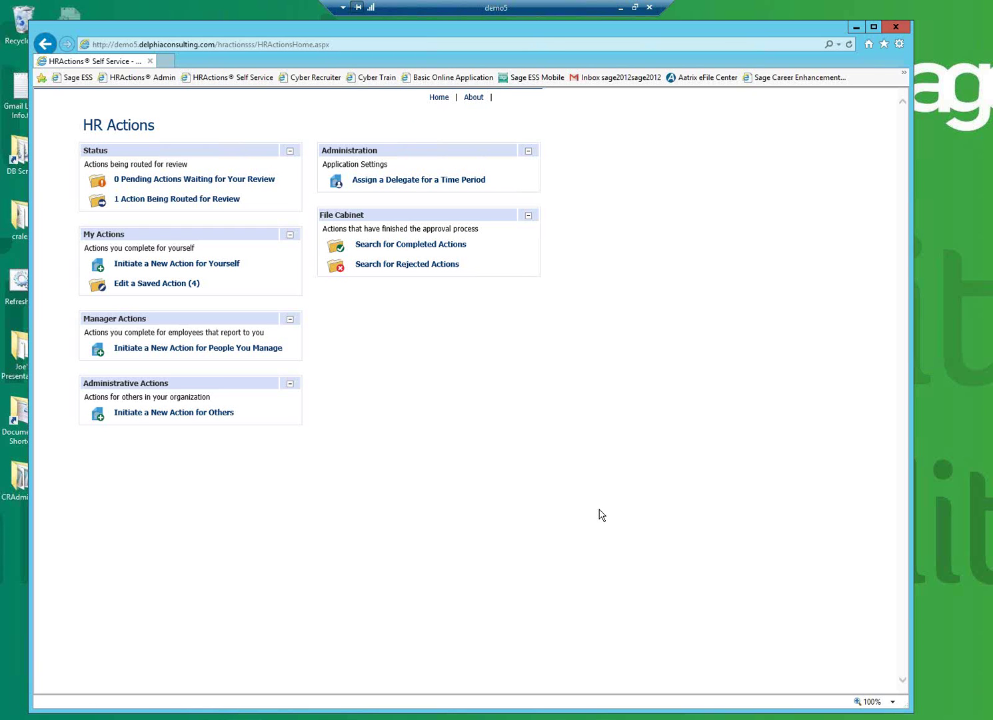
Start a Transfer form for the chosen direct report, creating action 1008 effective 4/24/2015.
left_click(223, 348)
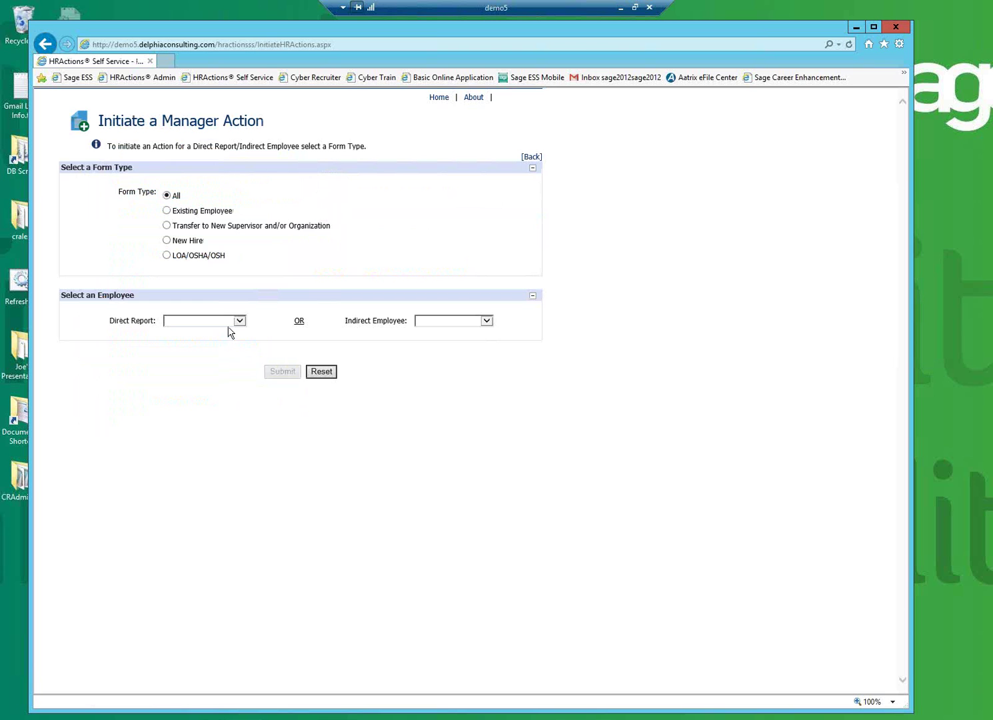
left_click(240, 322)
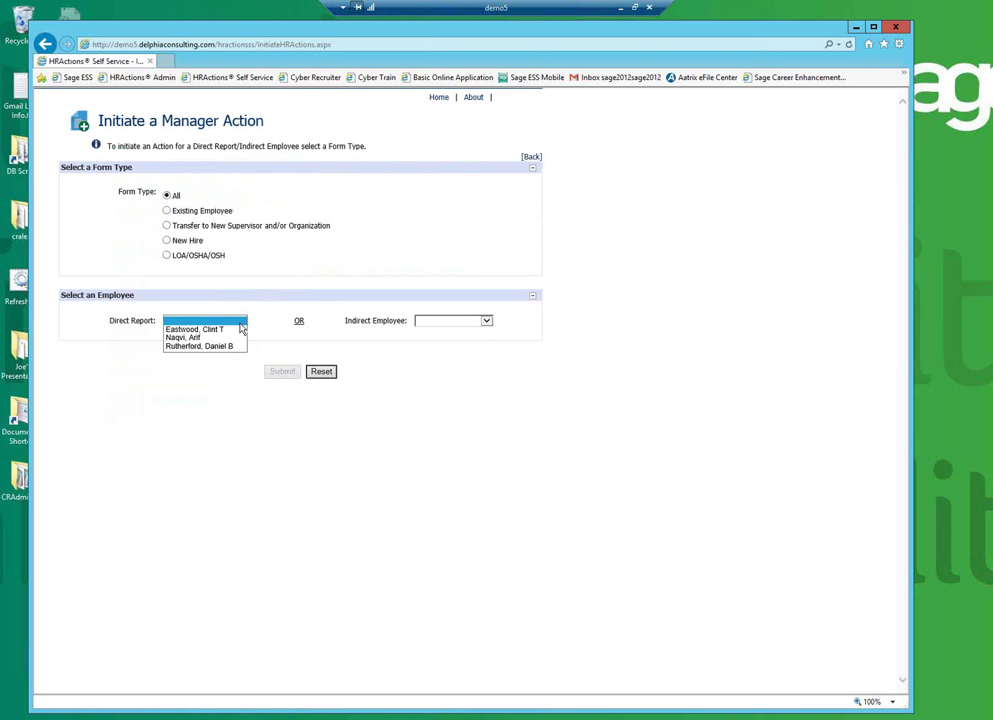
left_click(230, 347)
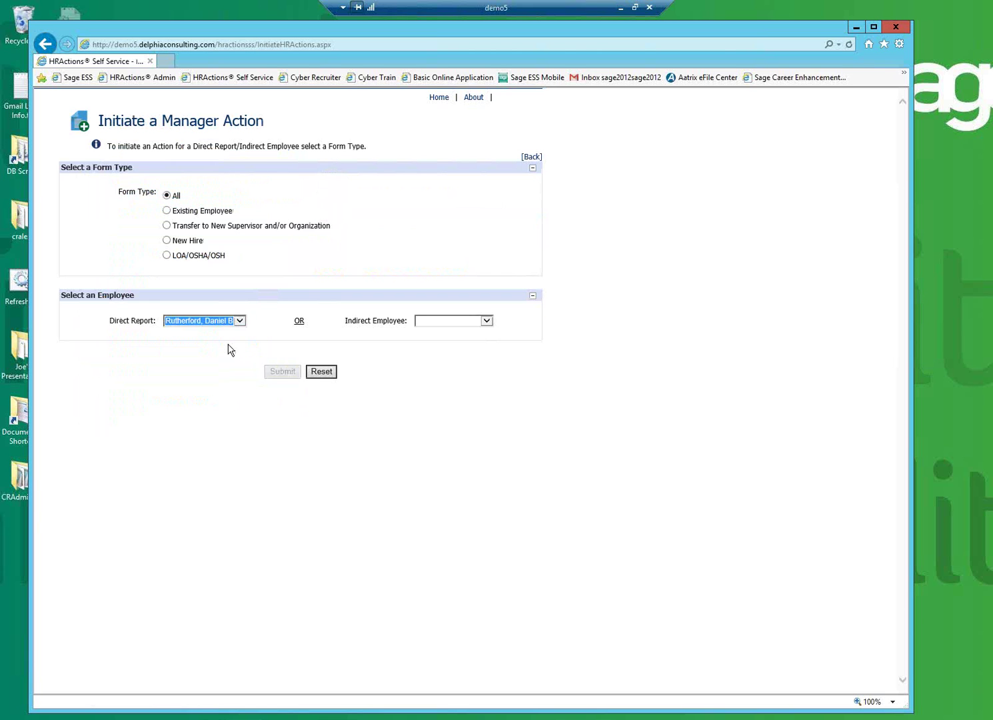
left_click(228, 414)
scroll(248, 484, "down", 6)
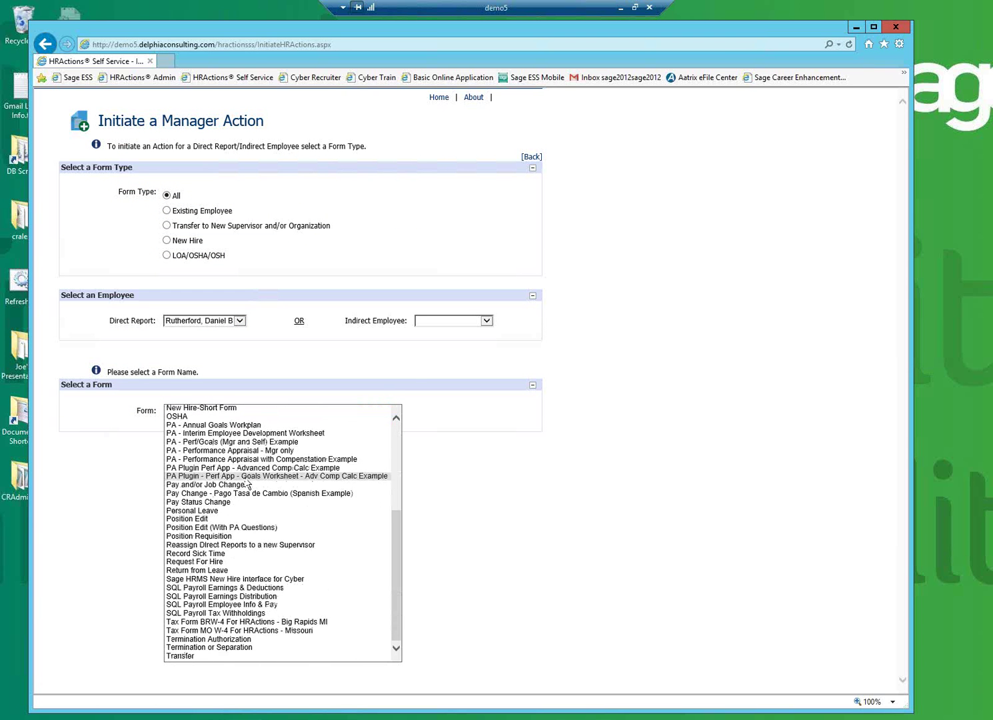
left_click(178, 656)
left_click(278, 444)
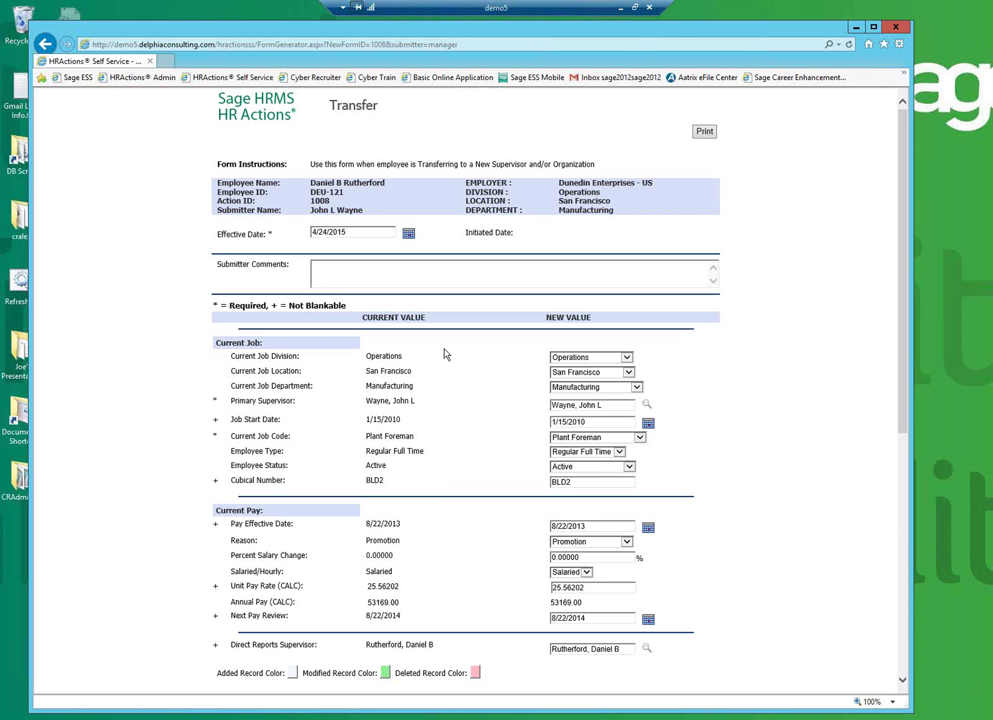
double_click(344, 105)
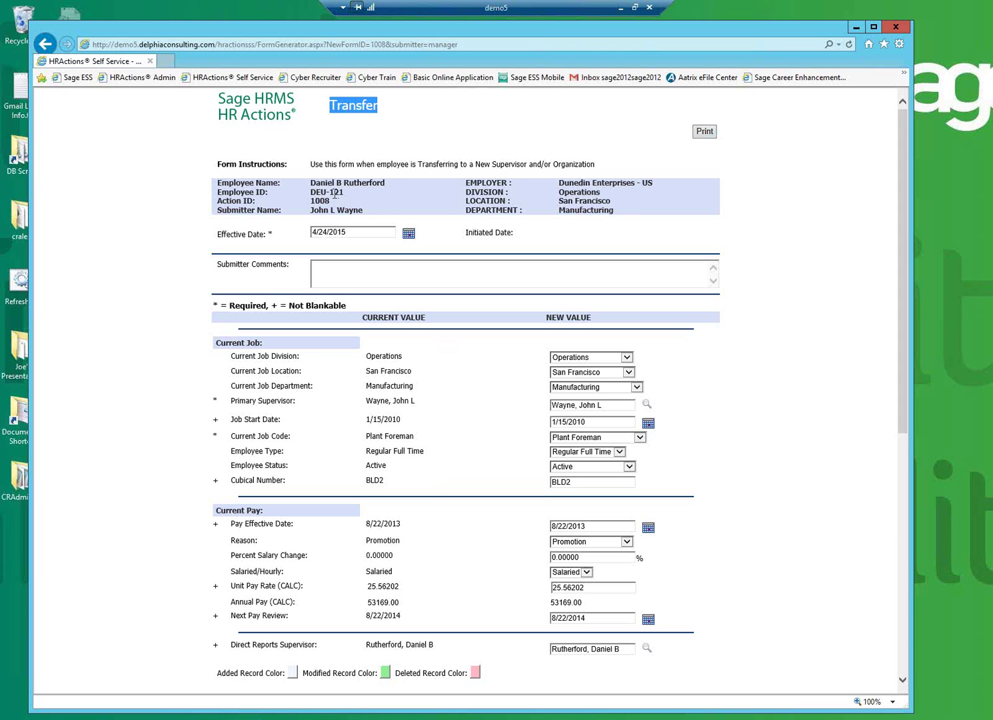
left_click_drag(219, 183, 629, 225)
left_click(629, 226)
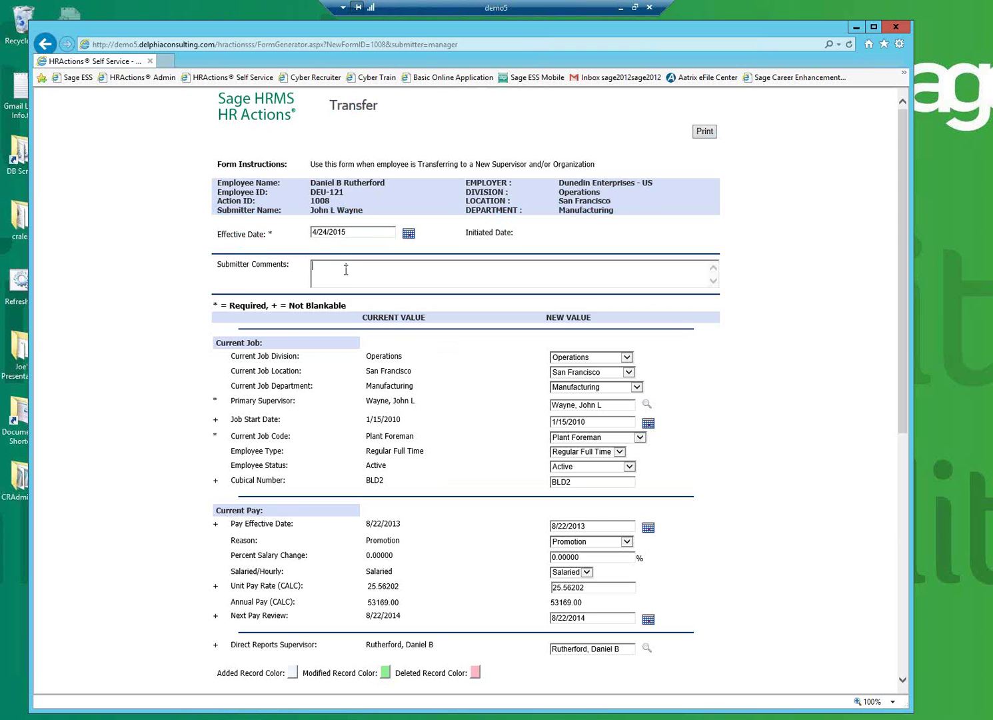
scroll(347, 270, "down", 5)
scroll(347, 276, "down", 3)
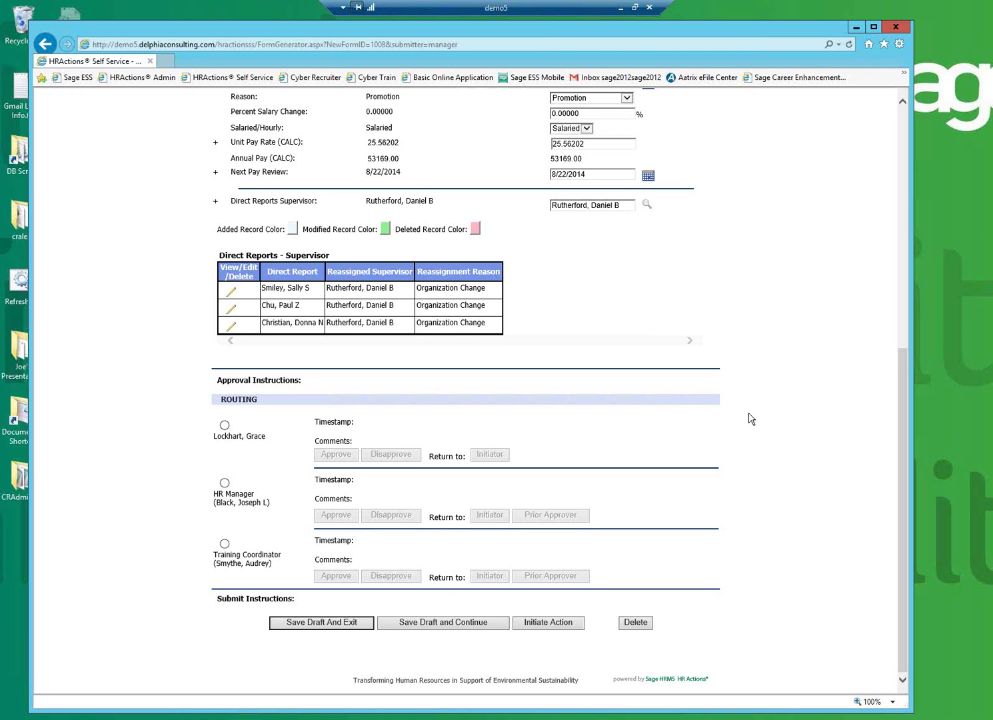
scroll(751, 419, "up", 4)
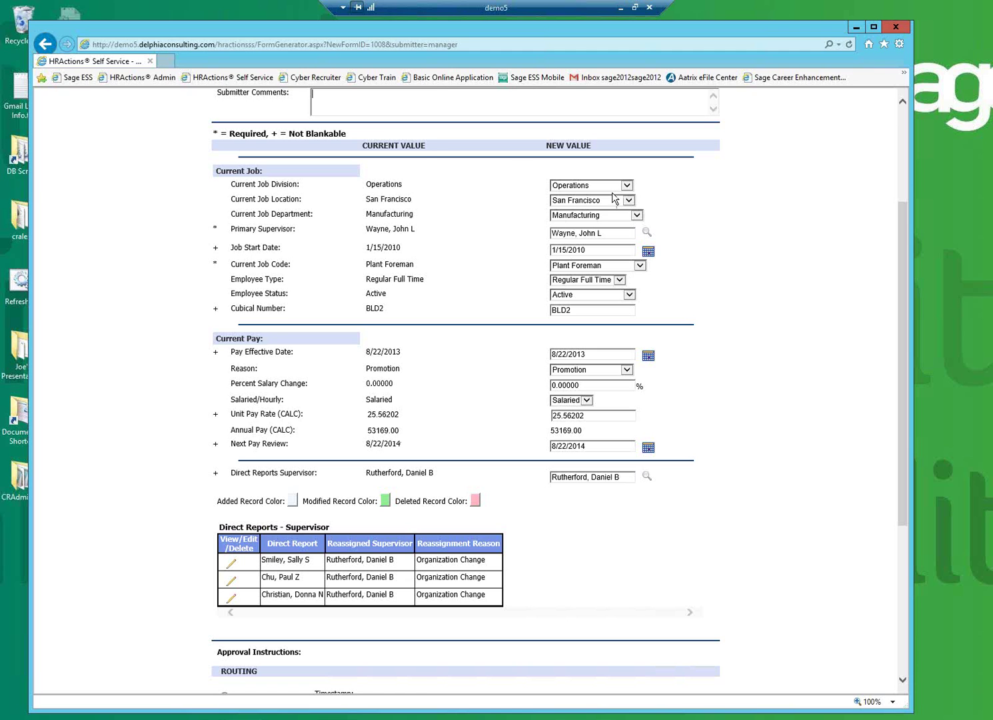
Highlight the current division, department, supervisor, job code, annual pay and reassigned direct reports.
double_click(386, 184)
double_click(392, 215)
triple_click(393, 230)
triple_click(394, 265)
triple_click(378, 431)
double_click(297, 561)
double_click(286, 577)
double_click(307, 591)
Set the new department to Quality Assurance and the new job code to QA Inspector.
left_click(640, 265)
left_click(640, 266)
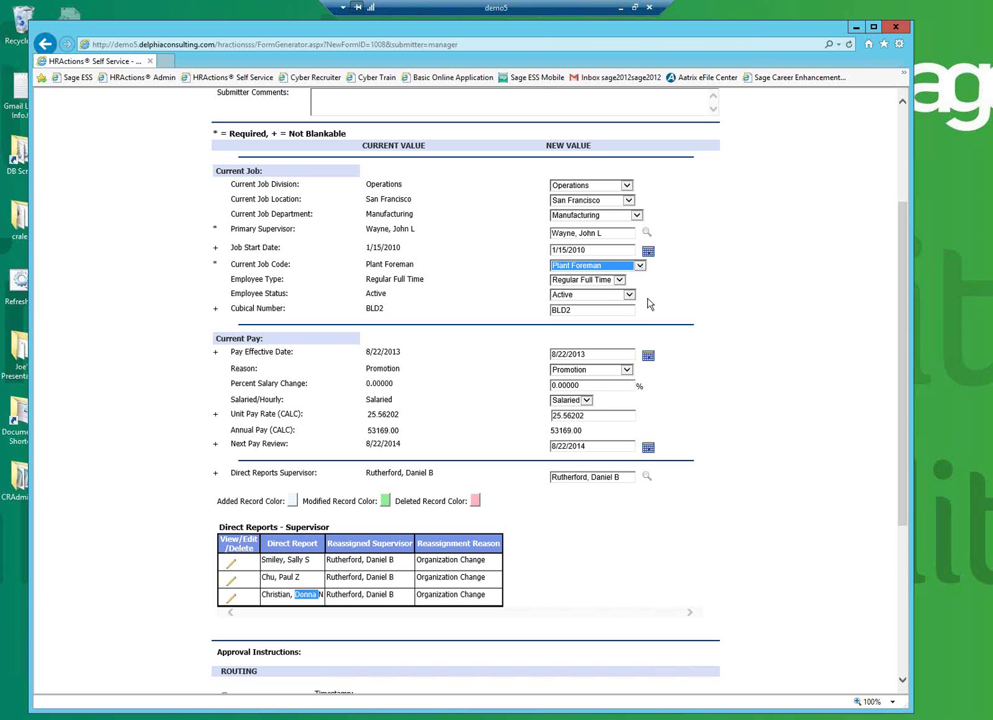
left_click(642, 268)
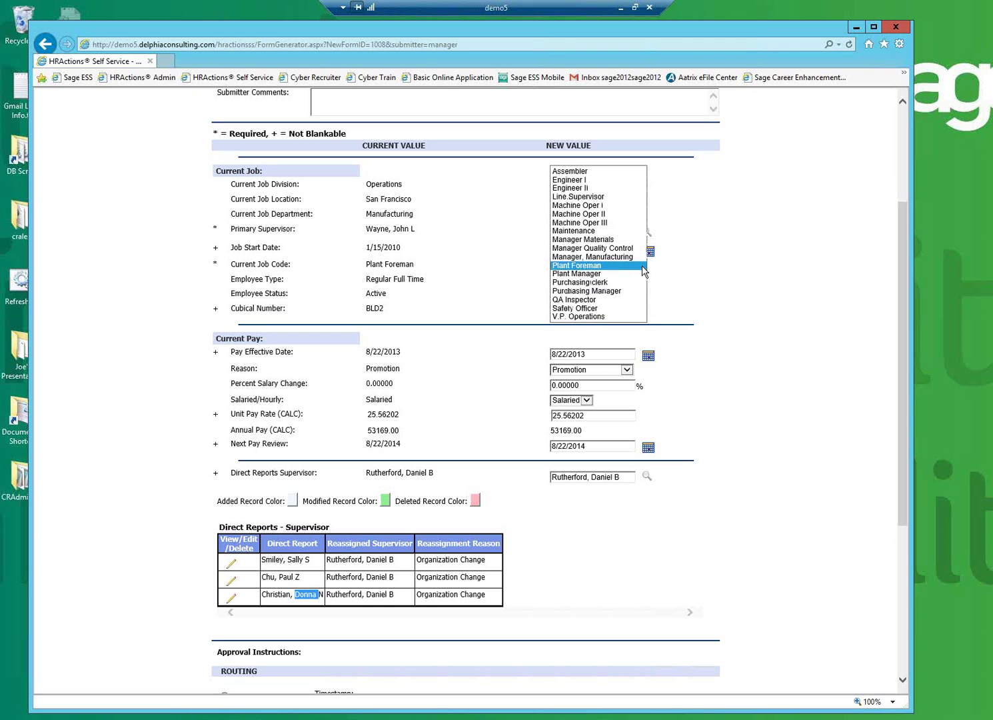
left_click(696, 278)
left_click(641, 216)
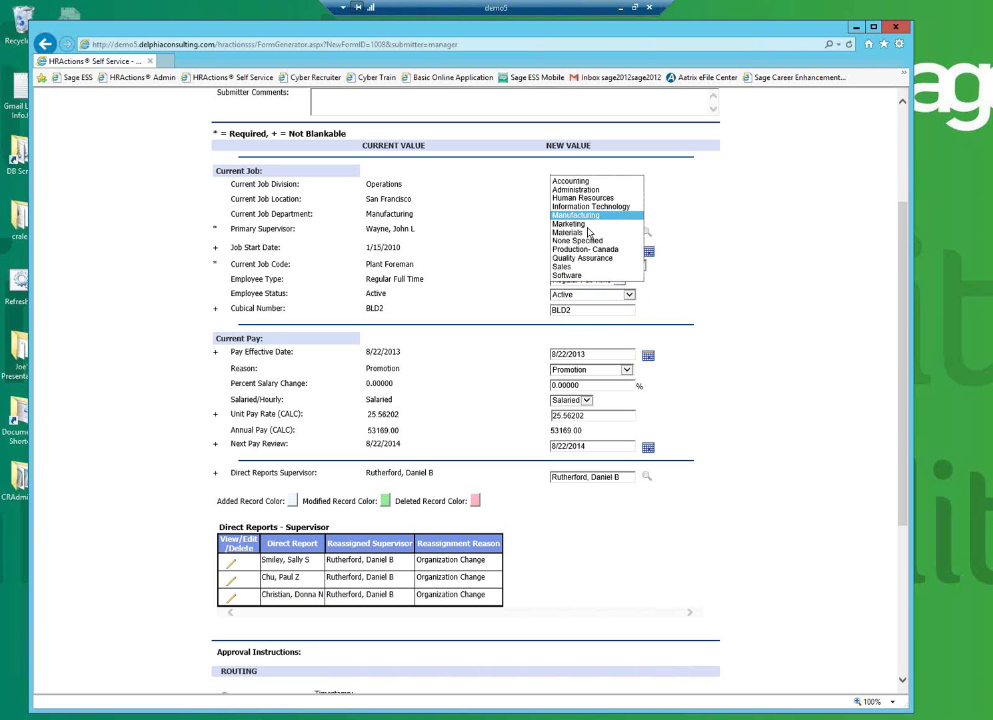
left_click(577, 258)
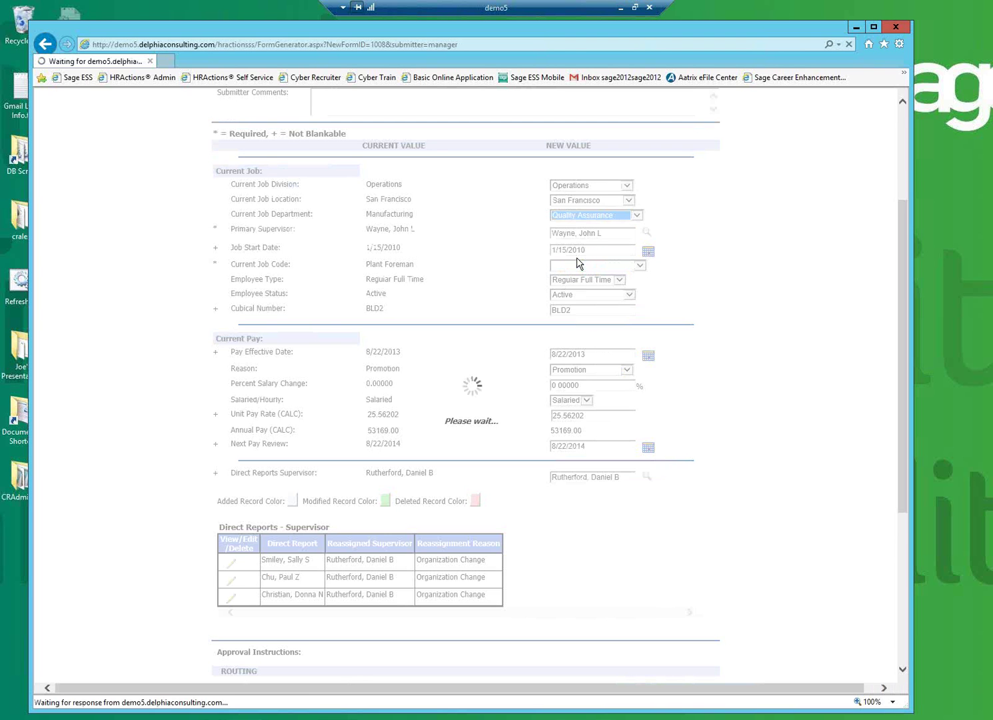
scroll(651, 405, "down", 3)
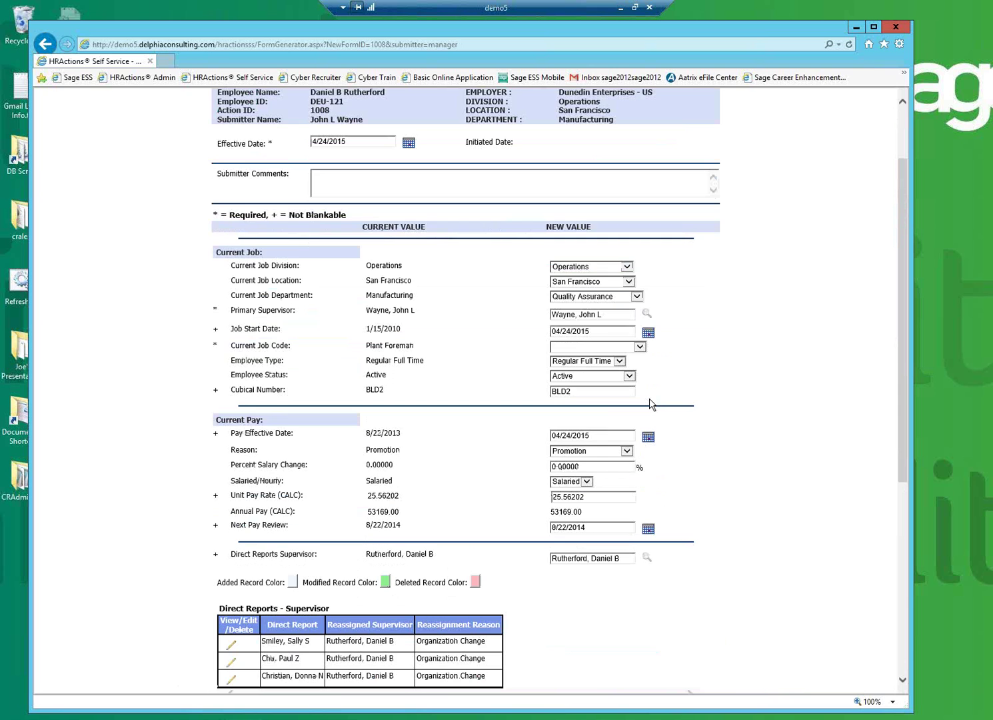
left_click(639, 347)
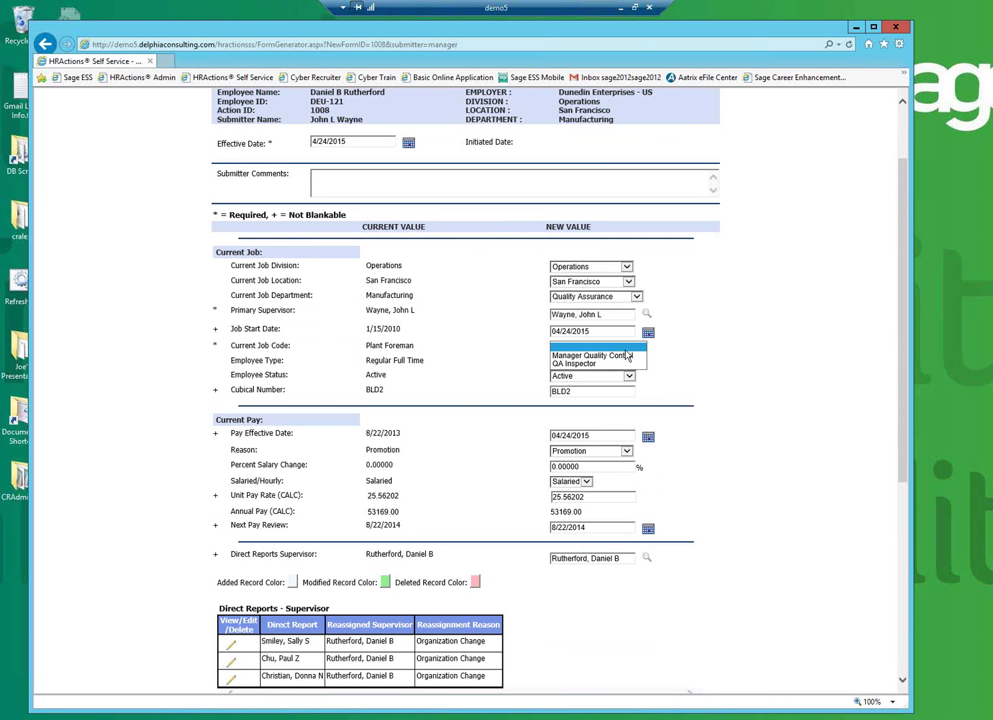
left_click(600, 364)
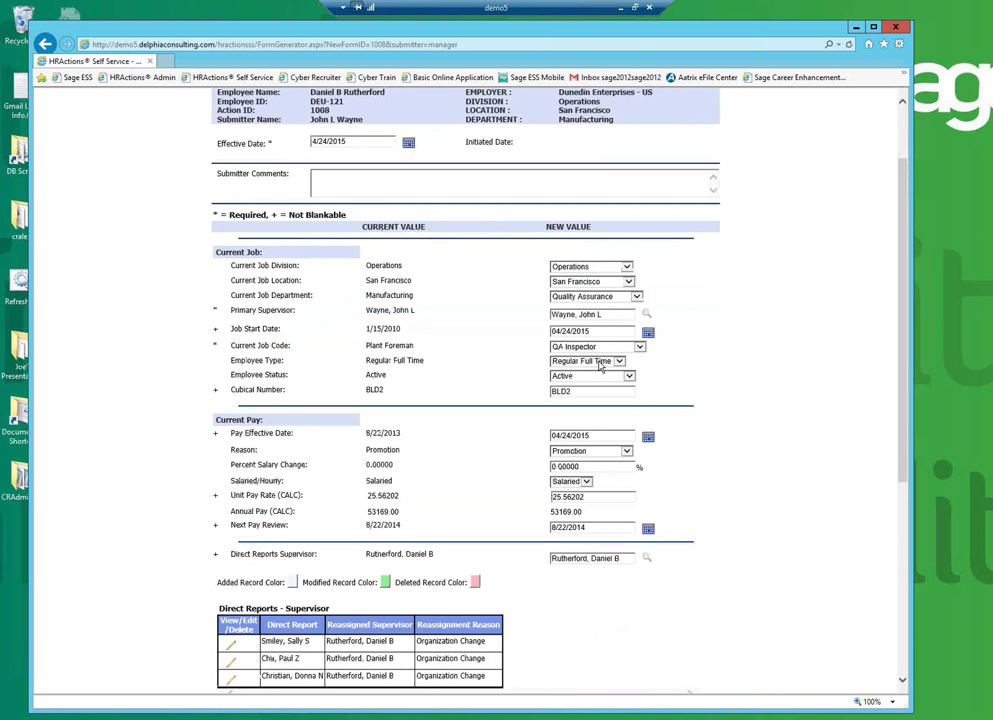
Search the employee lookup by last name and set the second match as primary supervisor.
left_click(647, 313)
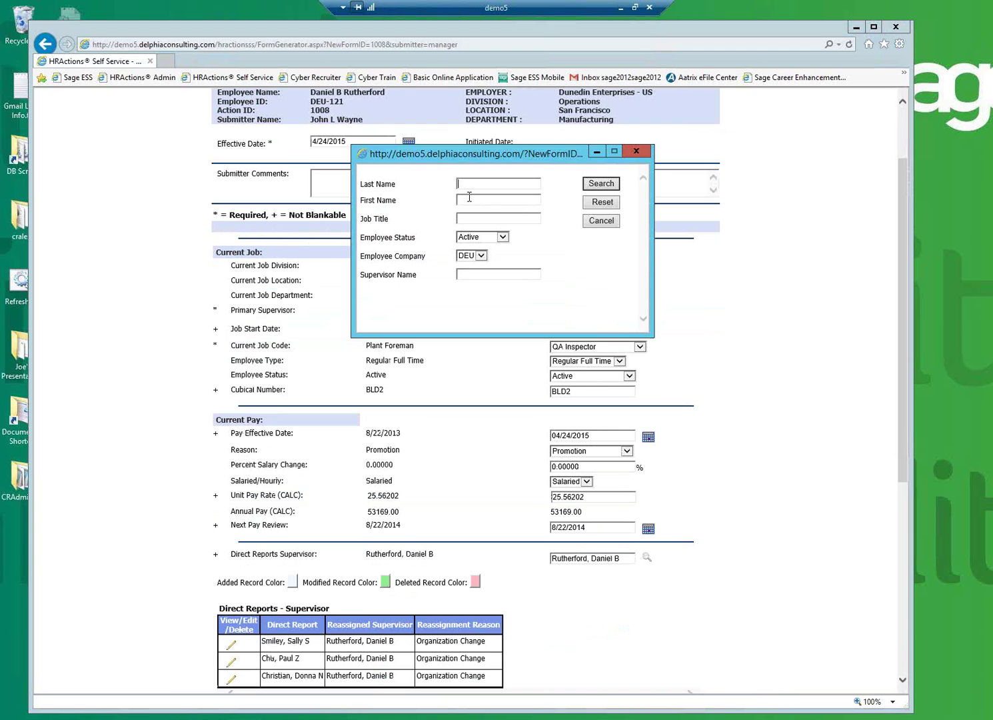
type("wilson")
key("Return")
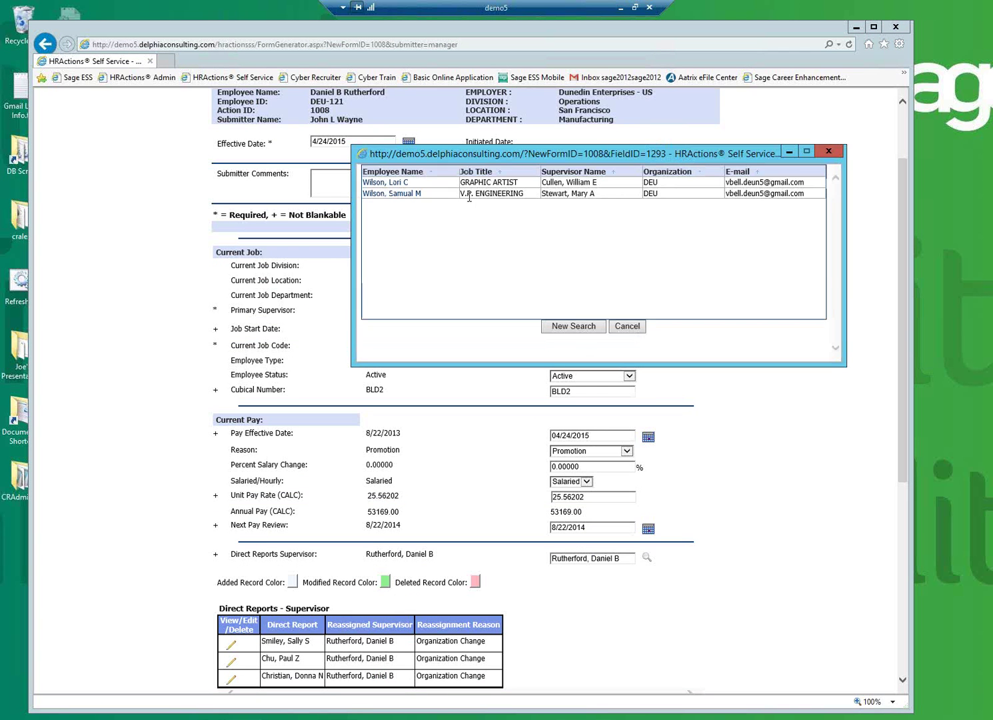
left_click(394, 193)
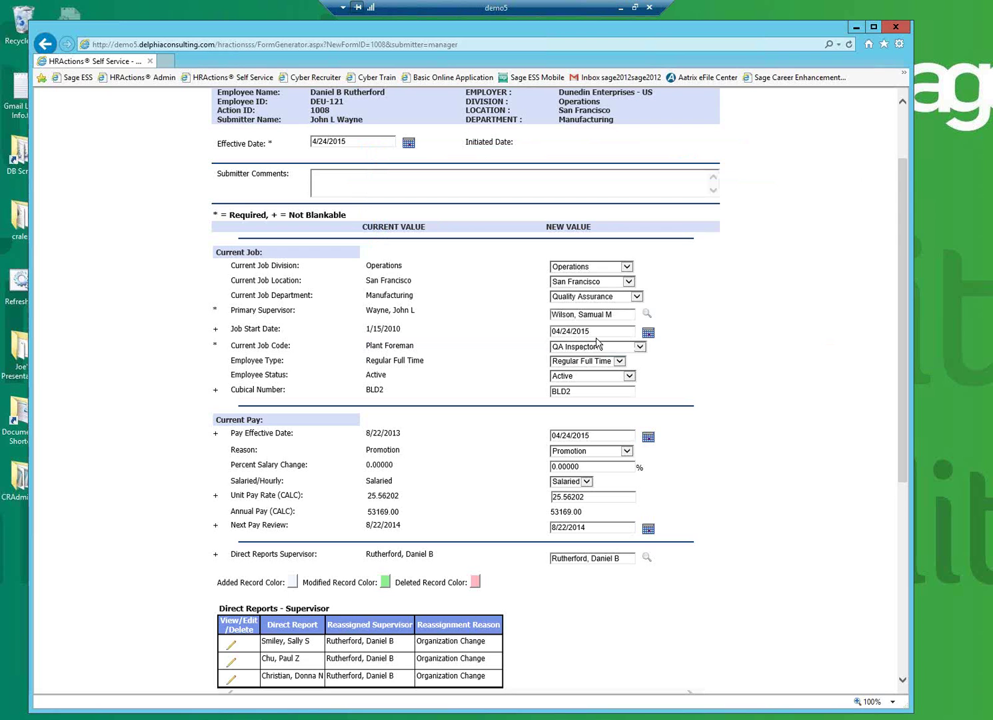
scroll(597, 342, "down", 3)
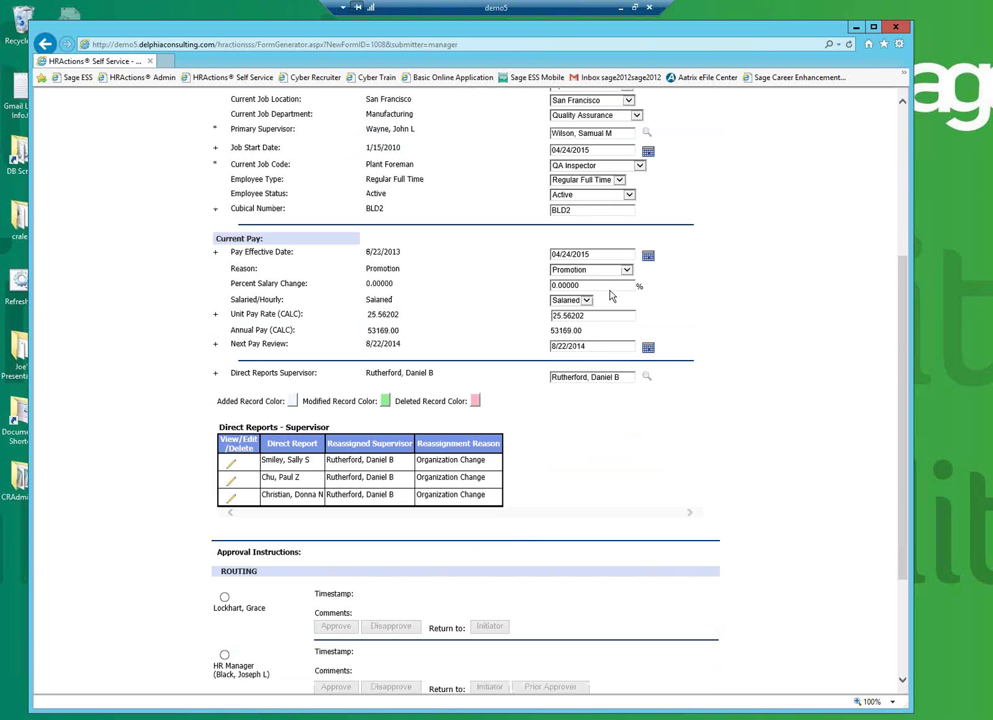
Open the Current Pay Reason dropdown to show Promotion, Supervisor Changed and Transfer.
left_click(627, 269)
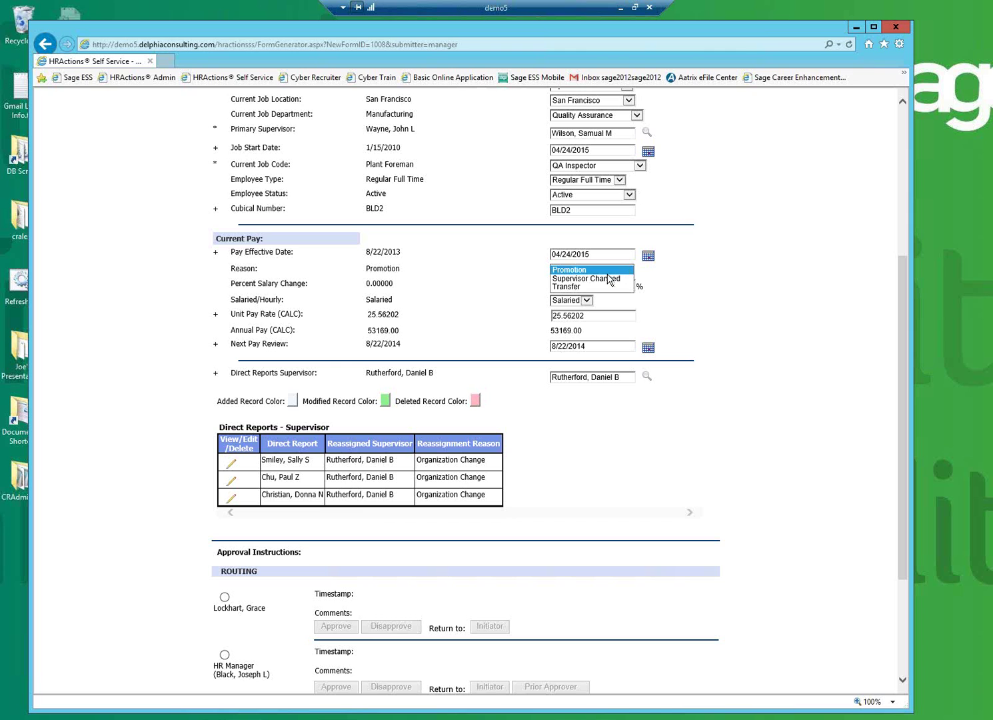
Set the pay reason to Transfer with a 15% salary change, raising annual pay to 61144.35.
left_click(578, 279)
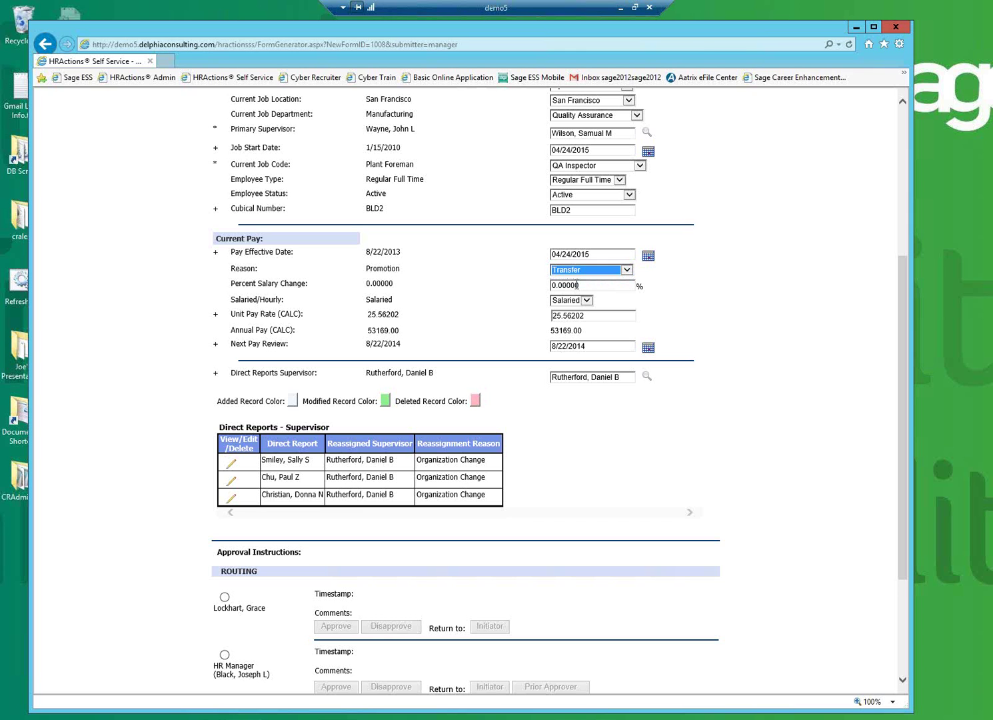
left_click(591, 288)
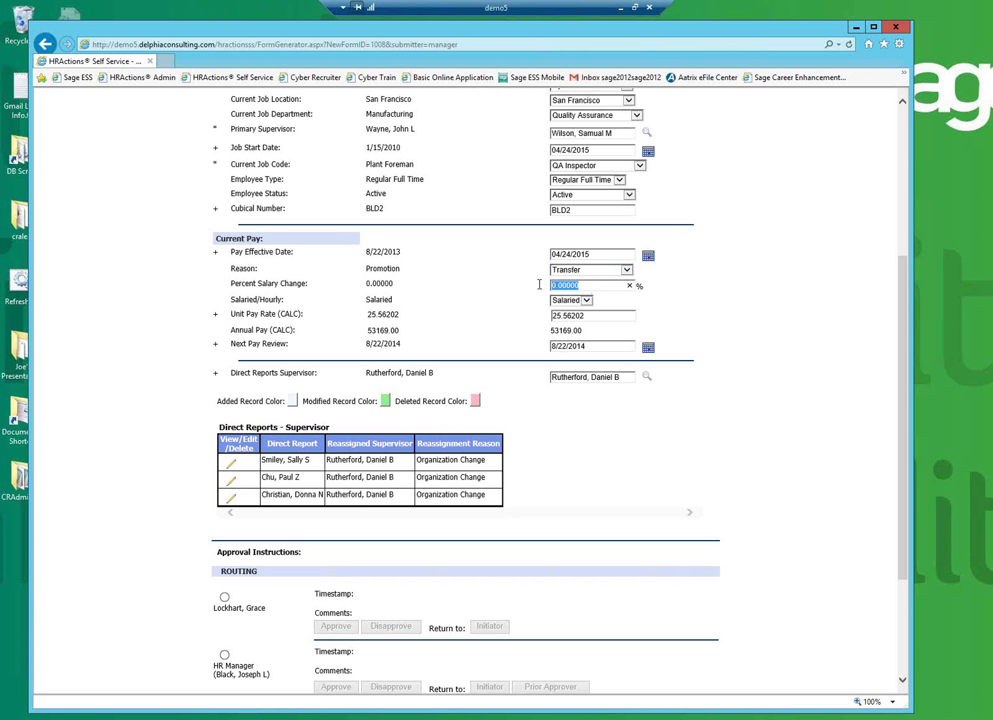
type("15")
left_click(596, 319)
left_click_drag(551, 332, 590, 335)
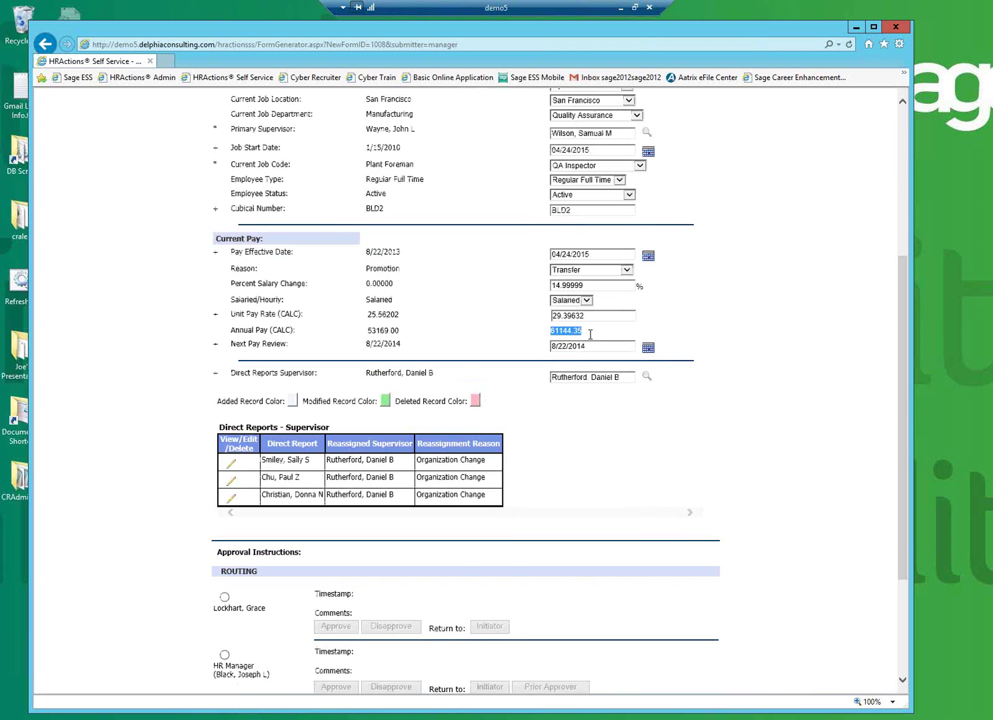
Save the Transfer action as a draft and continue editing.
scroll(749, 370, "down", 3)
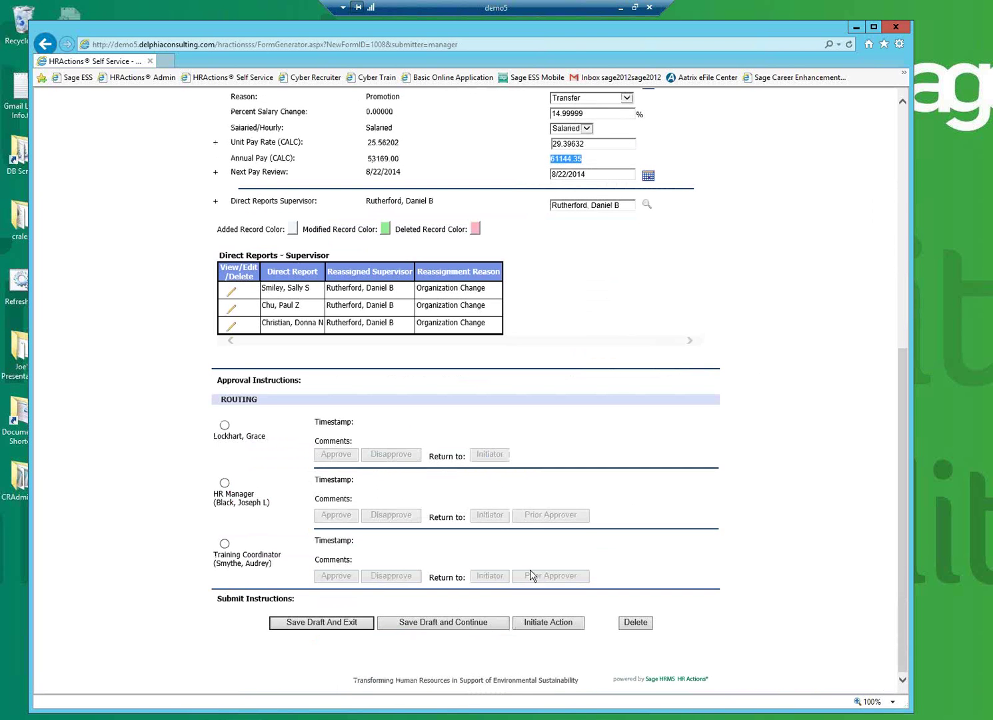
left_click(451, 632)
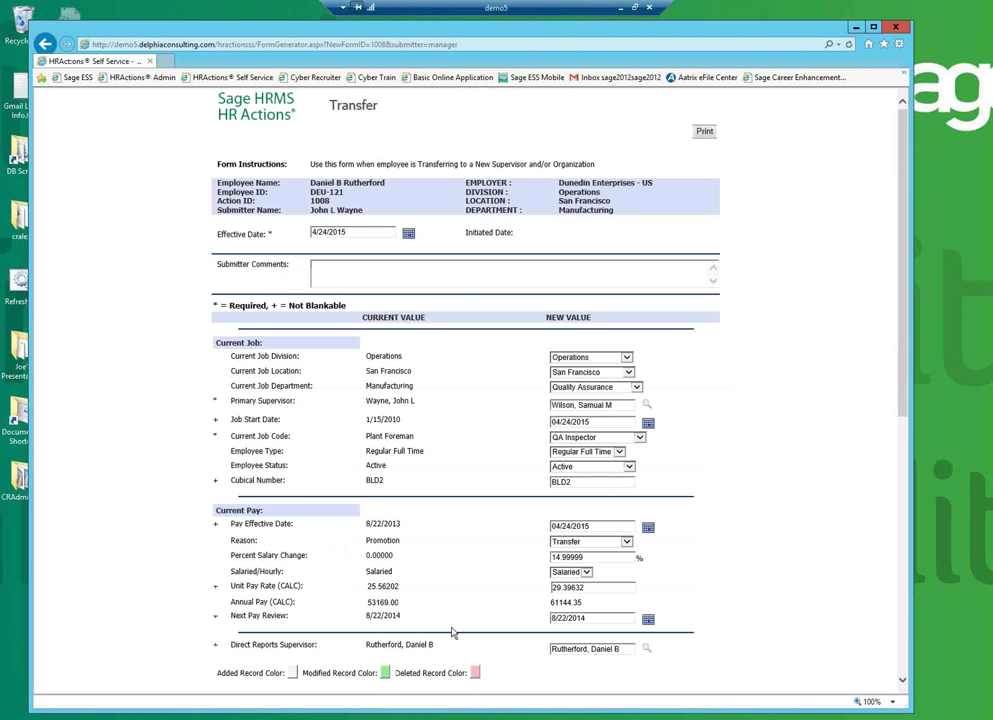
scroll(506, 547, "down", 4)
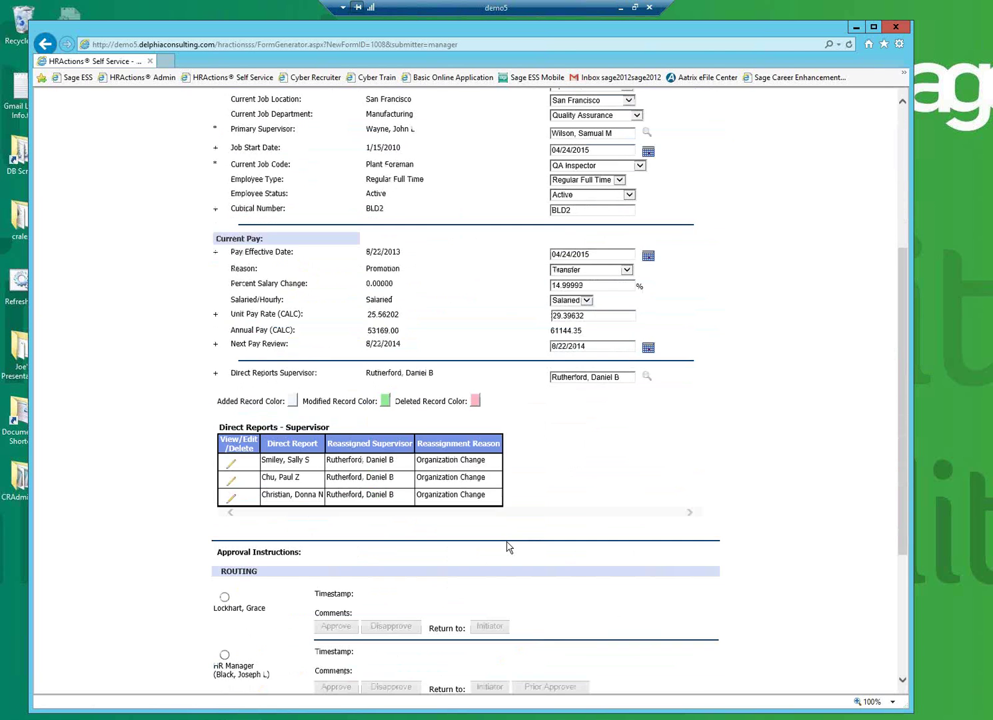
scroll(507, 546, "down", 3)
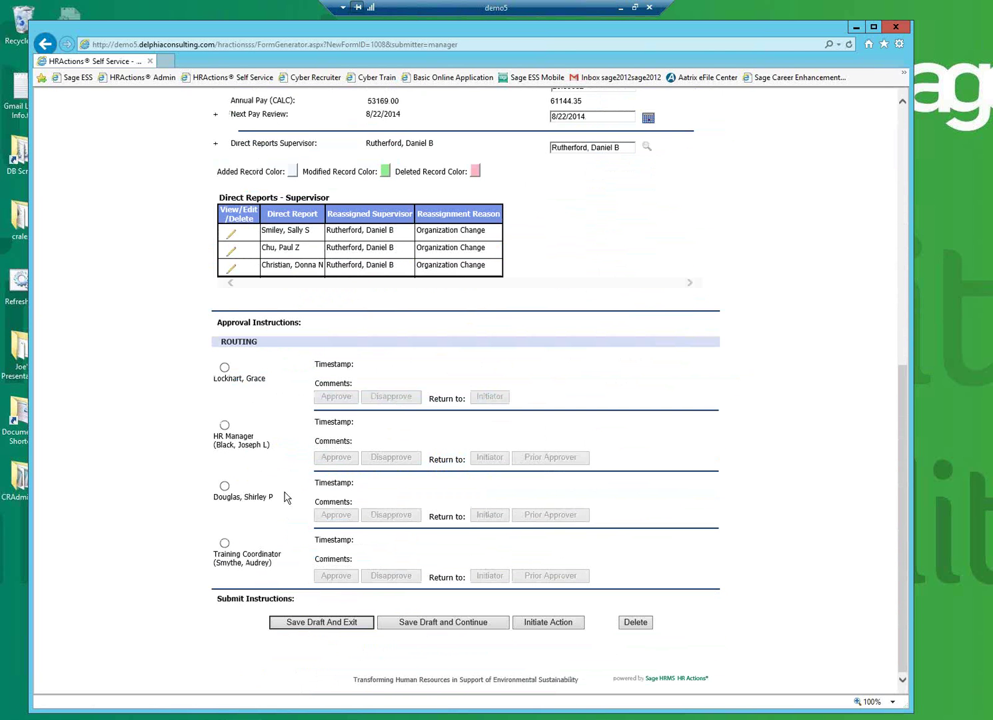
left_click_drag(284, 501, 245, 501)
triple_click(245, 497)
scroll(494, 427, "up", 4)
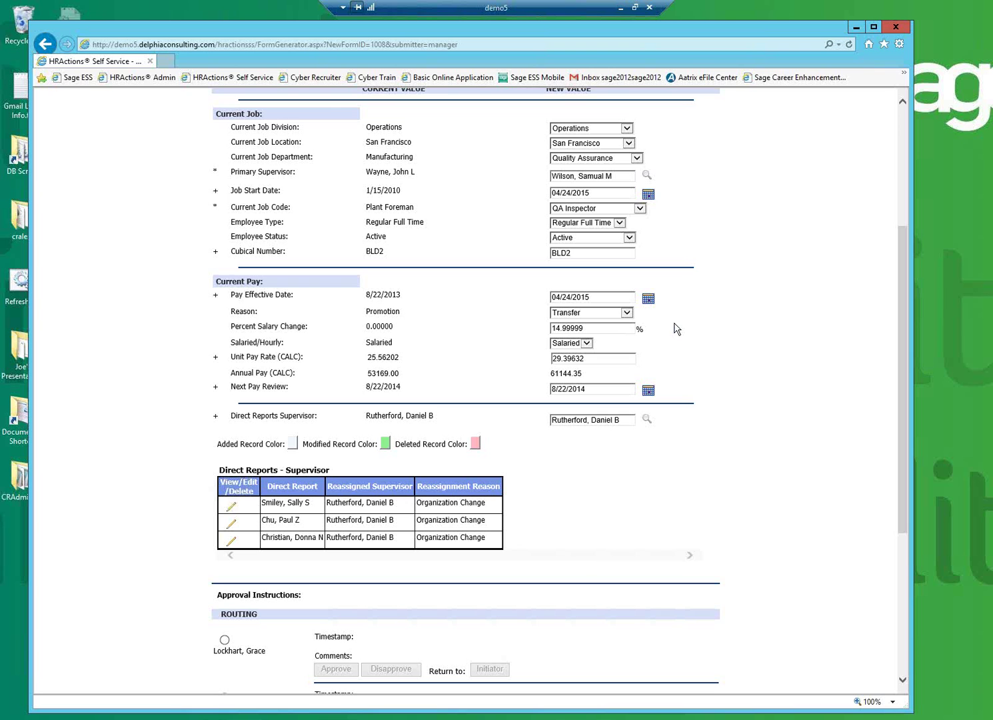
Look up the Manufacturing manager by last name and make them supervisor of all three direct reports.
scroll(670, 341, "down", 3)
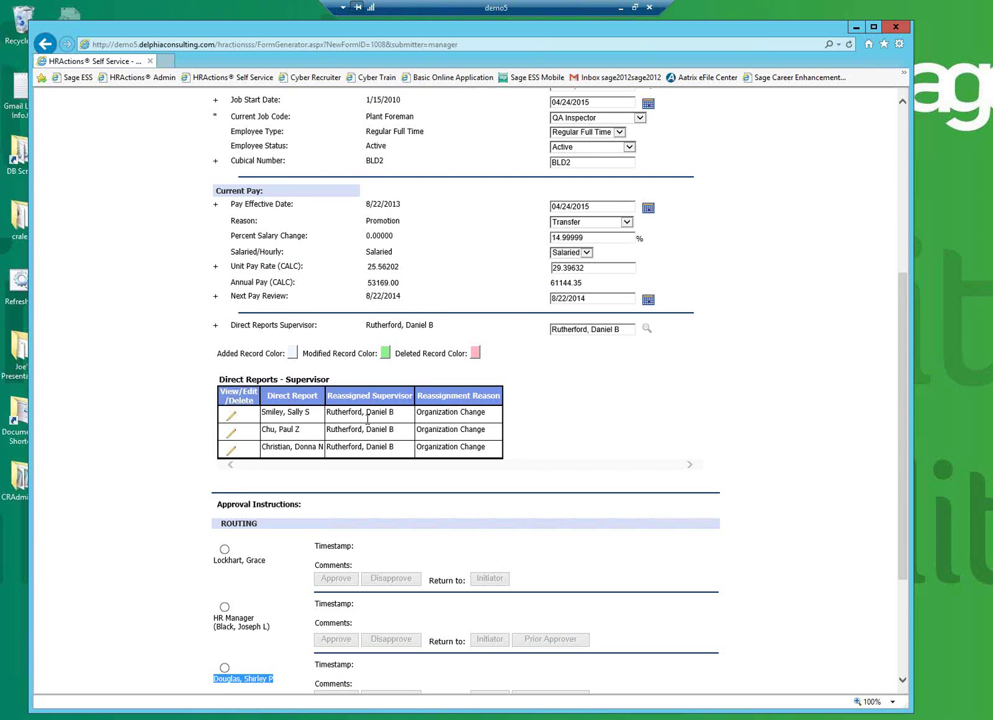
left_click(644, 332)
left_click(467, 203)
type("eastwood")
key("Return")
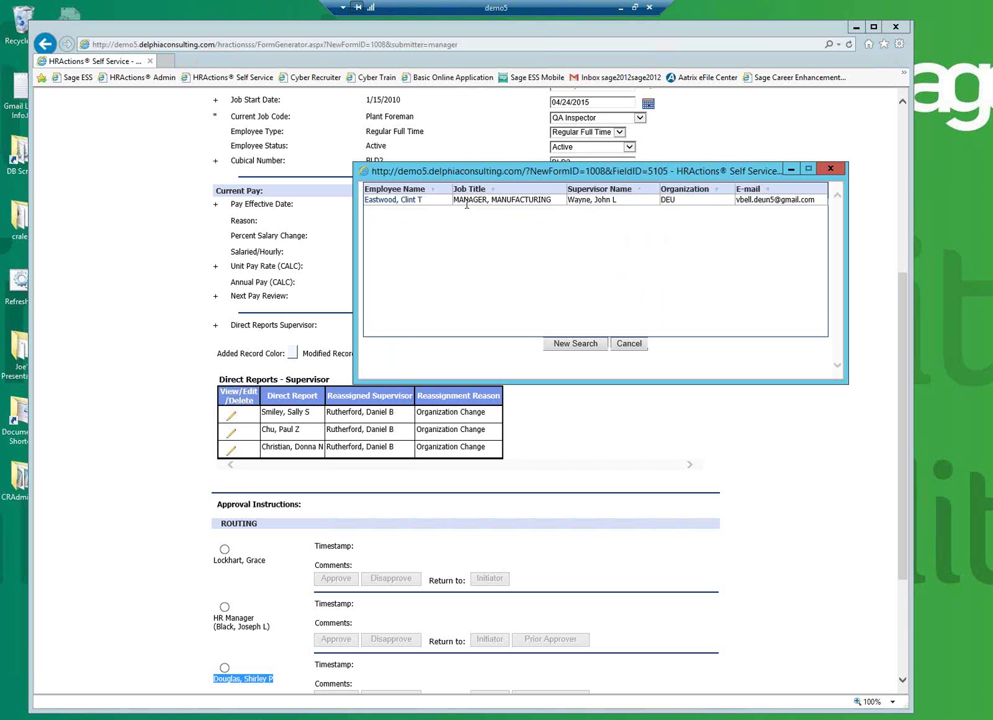
left_click(397, 200)
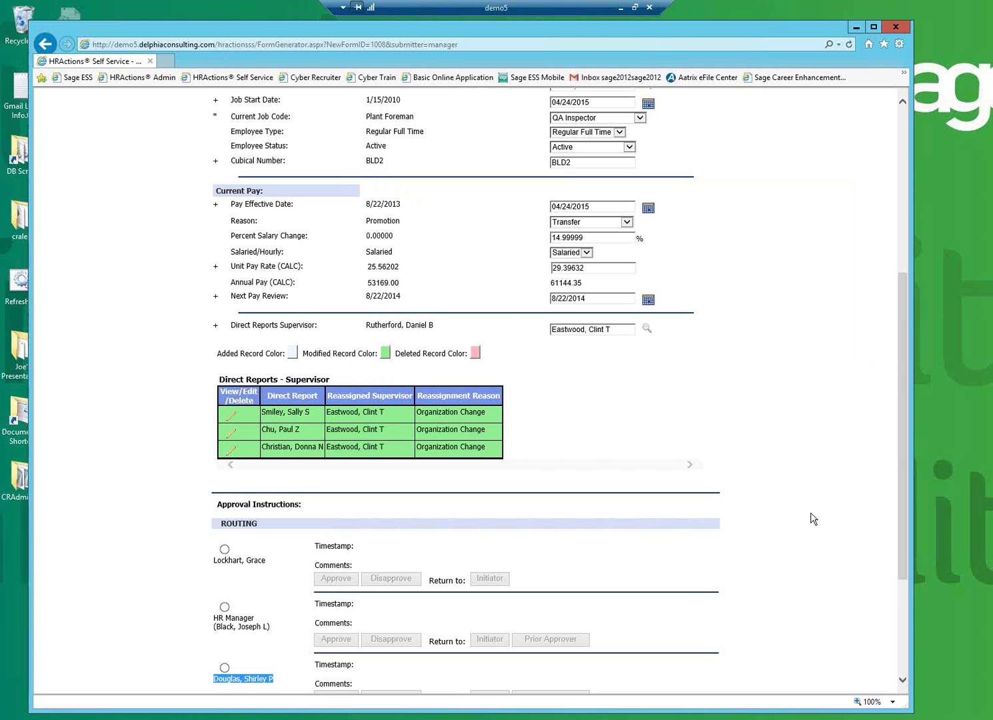
scroll(904, 610, "down", 3)
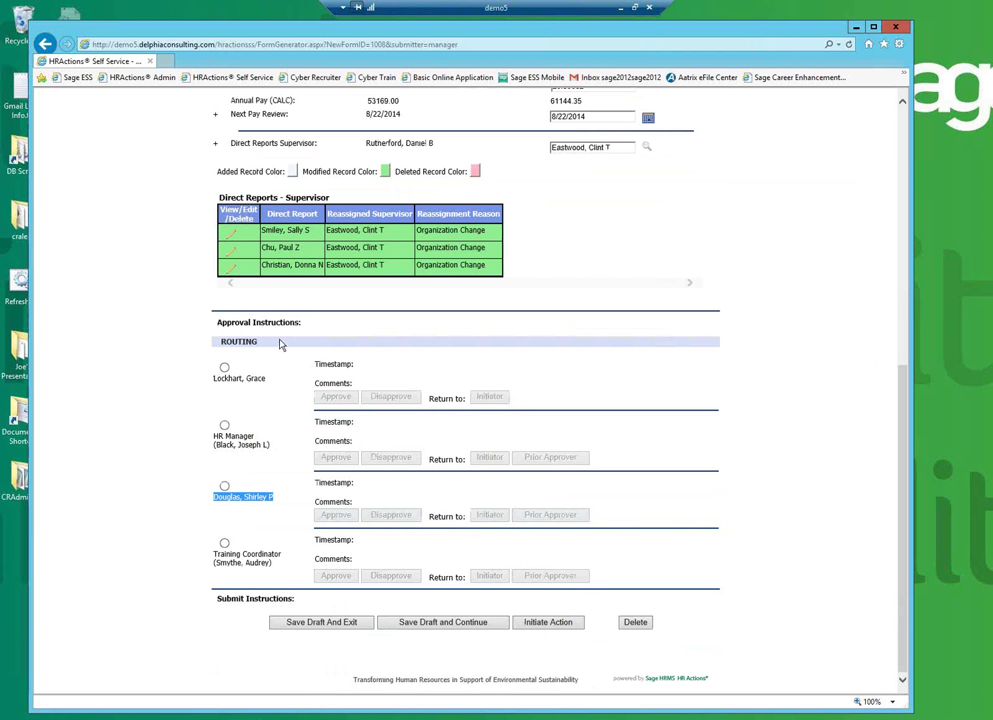
Check the first routing approver and submit Transfer action 1008 with Initiate Action.
left_click(267, 387)
triple_click(218, 384)
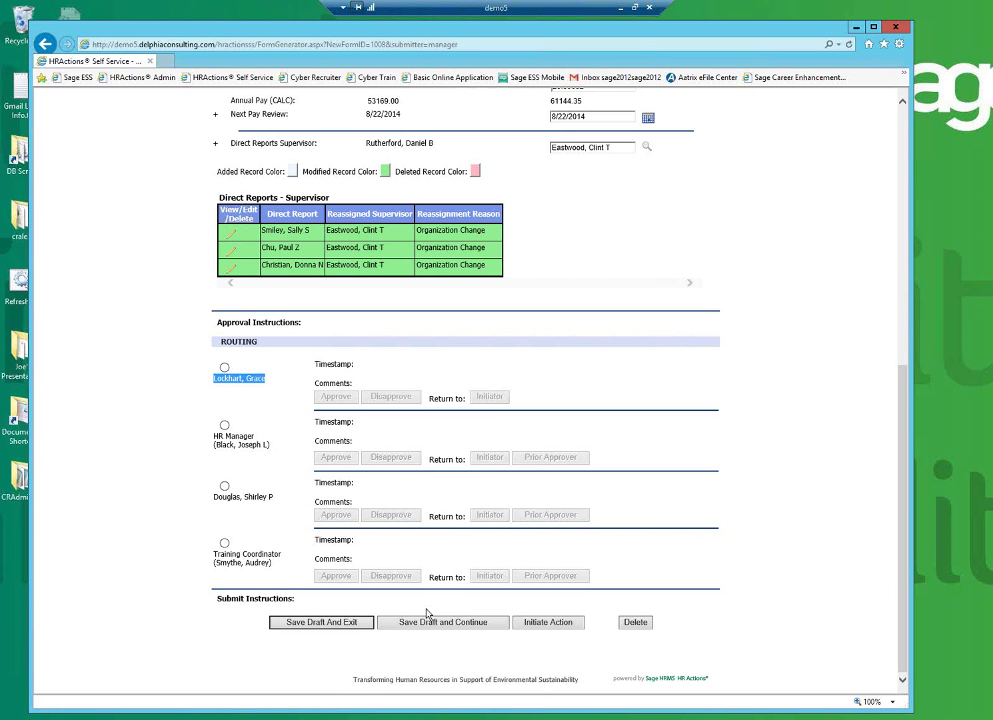
left_click(547, 623)
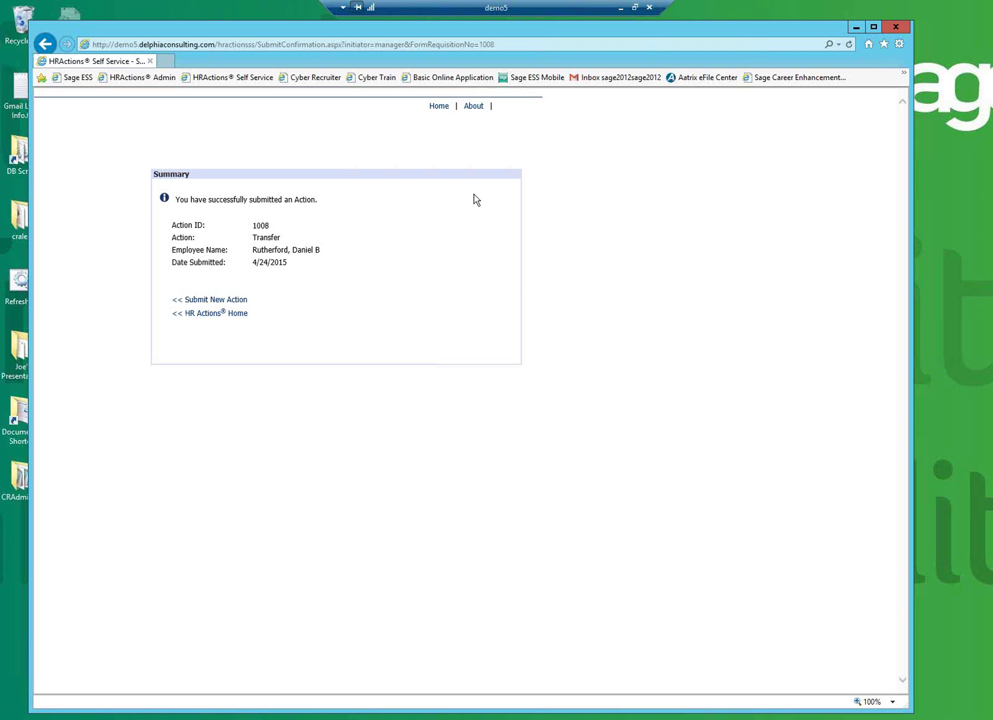
Reopen Sage ESS and log in as the first routing approver using the saved password.
left_click(896, 28)
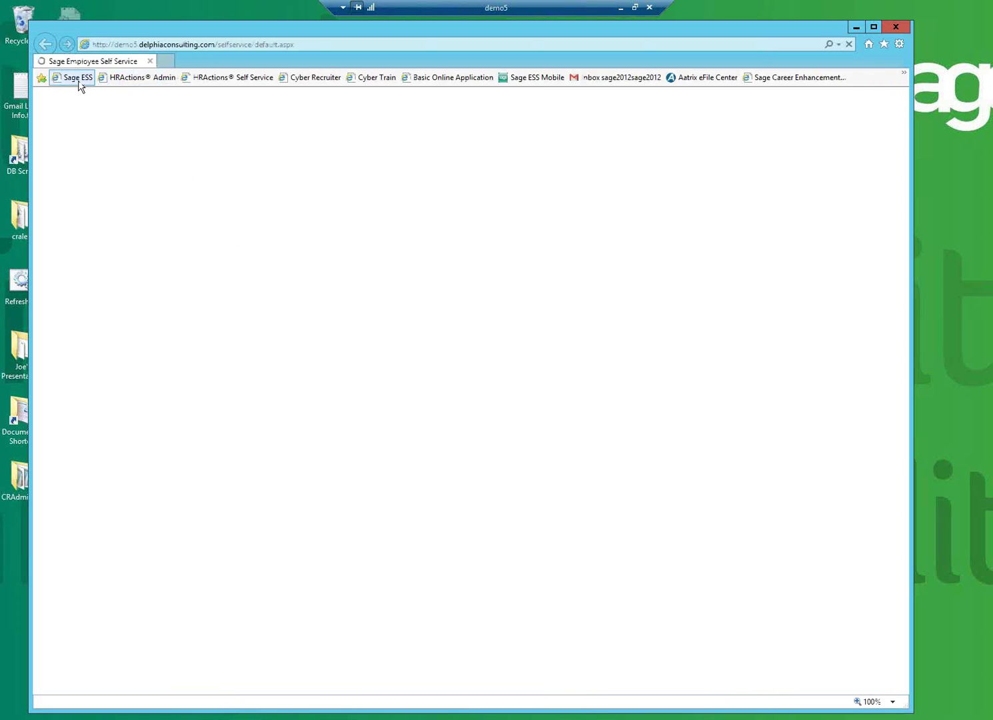
left_click(78, 81)
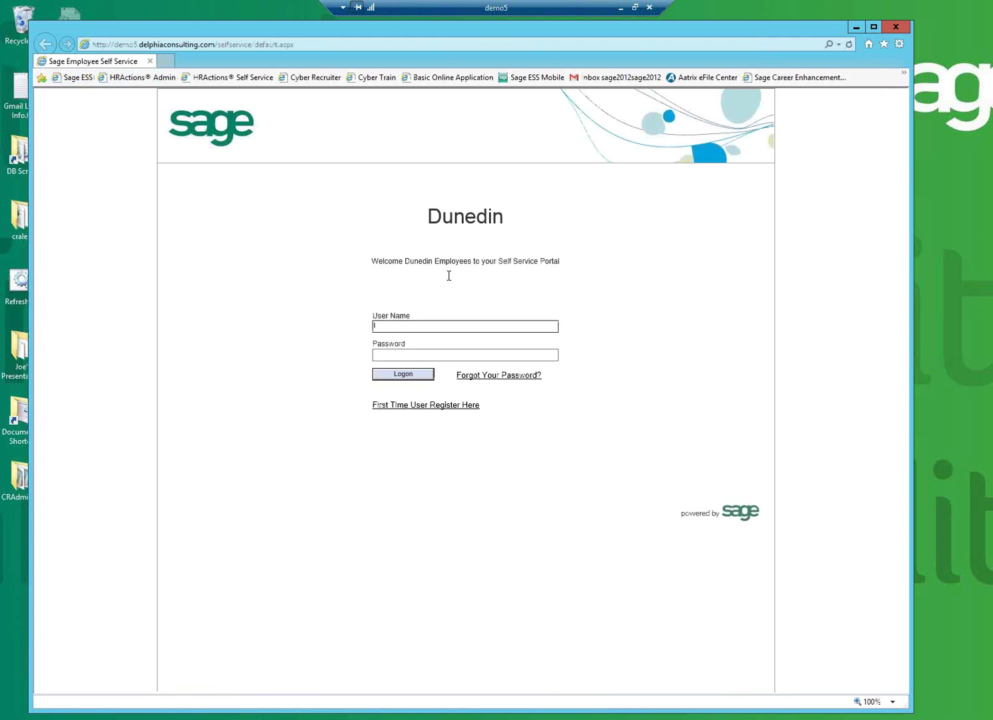
type("glock")
key("Down")
key("Return")
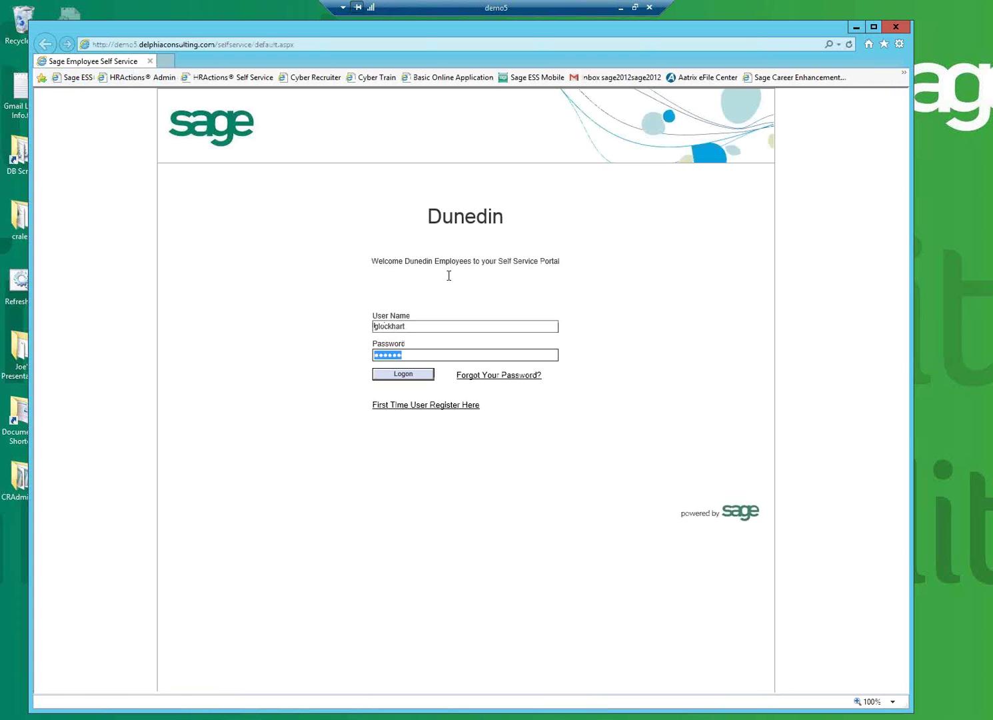
left_click(394, 377)
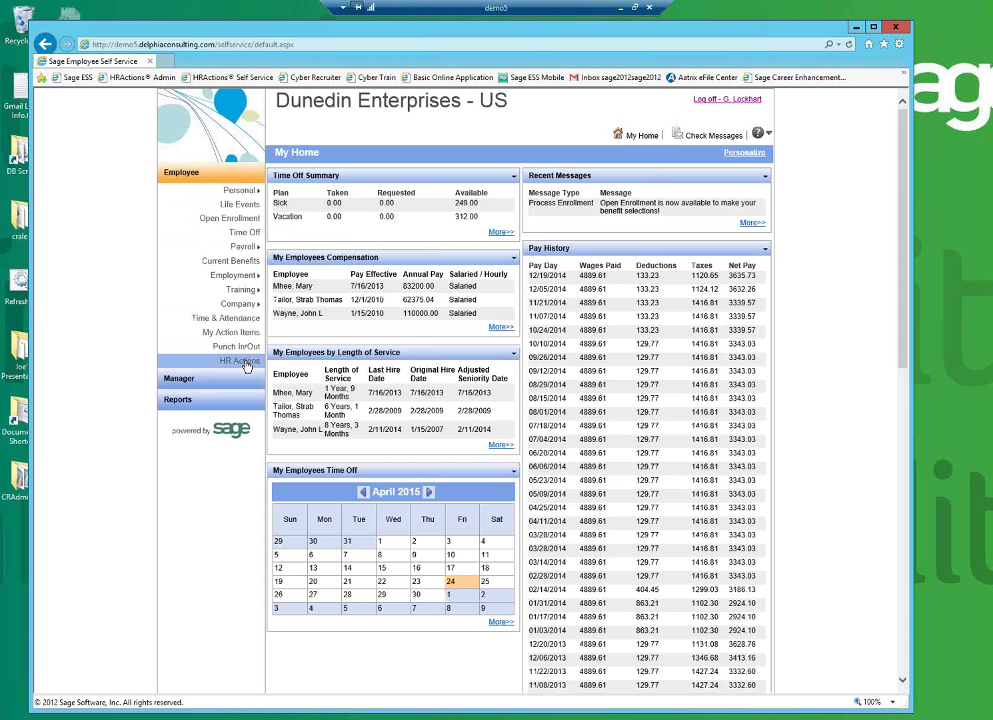
List the pending review in HR Actions, note routing steps O1, H1, E1, H4, and open action 1008.
left_click(245, 362)
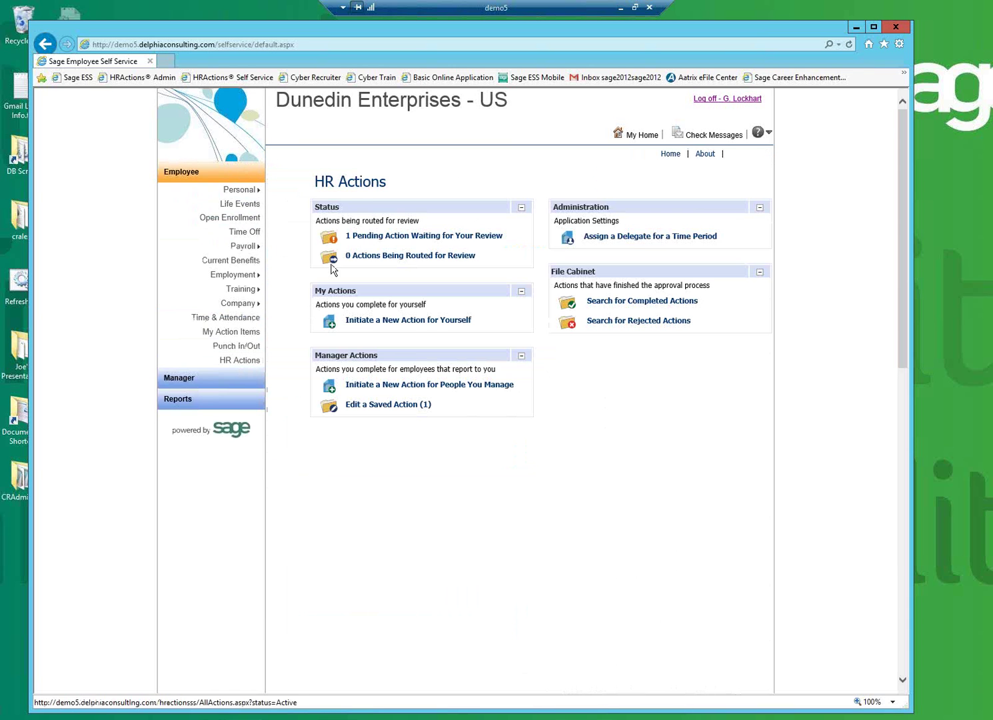
left_click(366, 242)
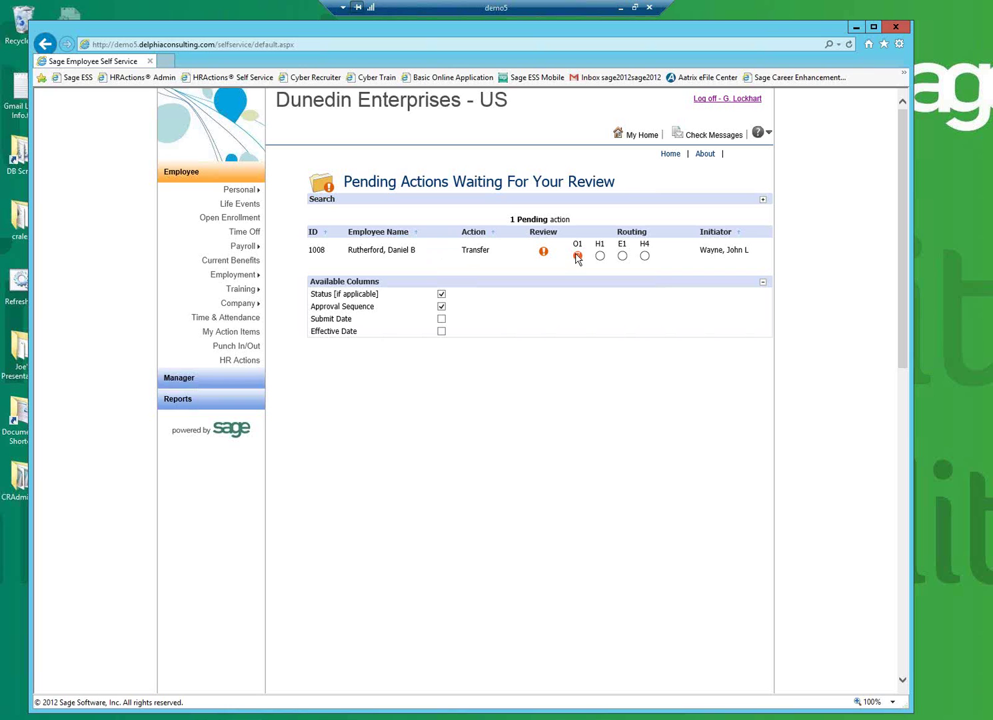
left_click_drag(577, 247, 641, 269)
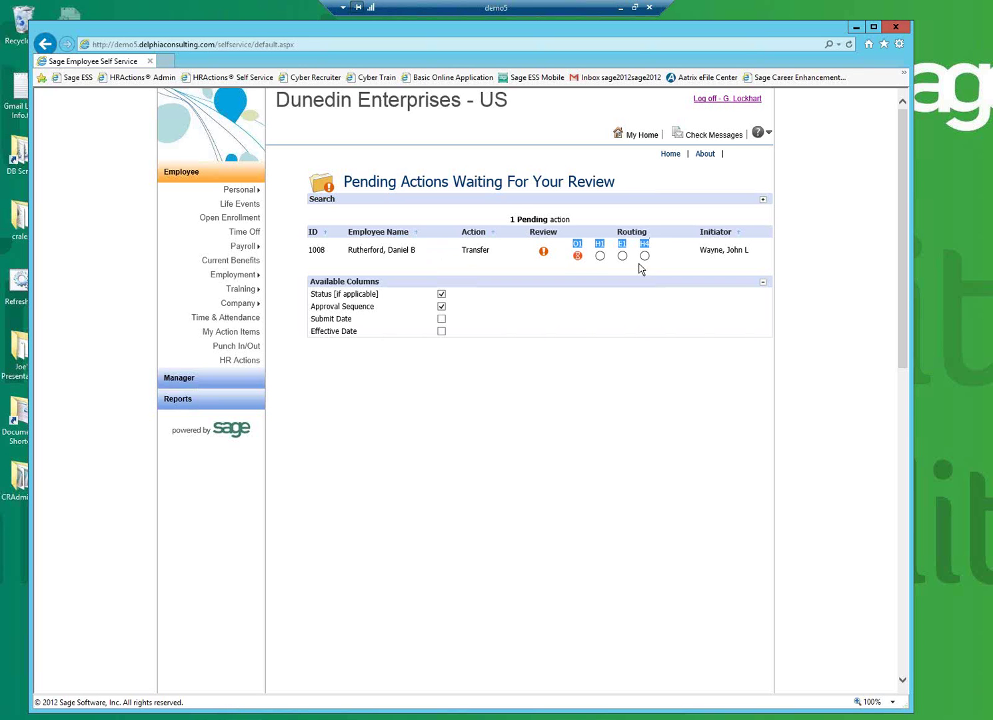
double_click(581, 247)
mouse_move(580, 261)
double_click(599, 245)
double_click(622, 245)
double_click(645, 244)
left_click(544, 252)
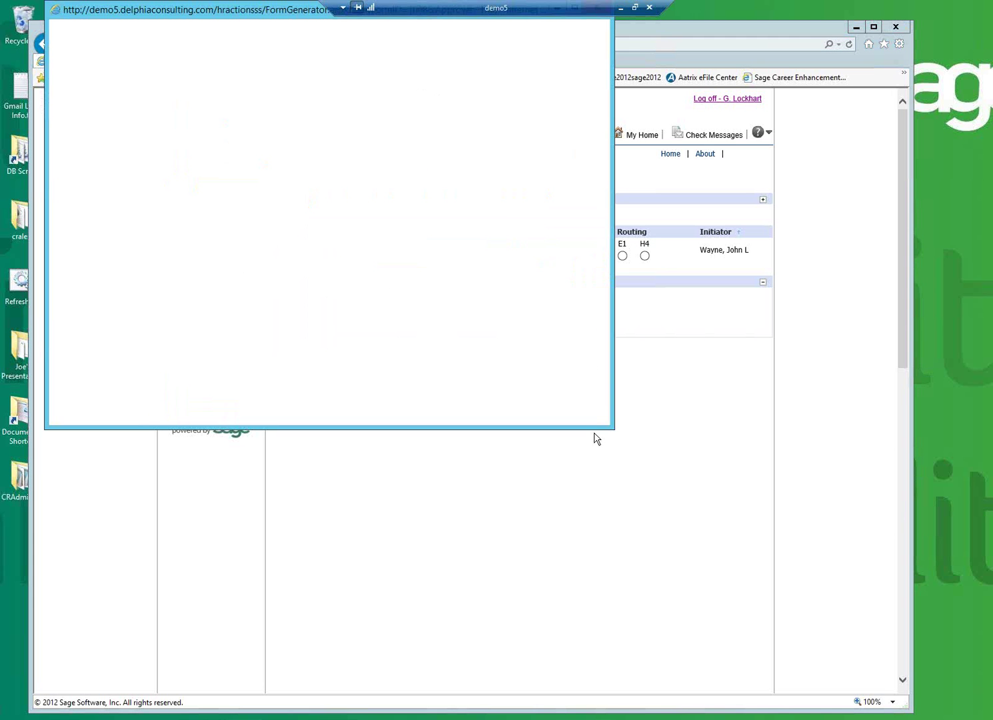
Enlarge the review window and change Percent Salary Change to 11, recalculating annual pay to 59017.59.
left_click_drag(618, 483, 626, 707)
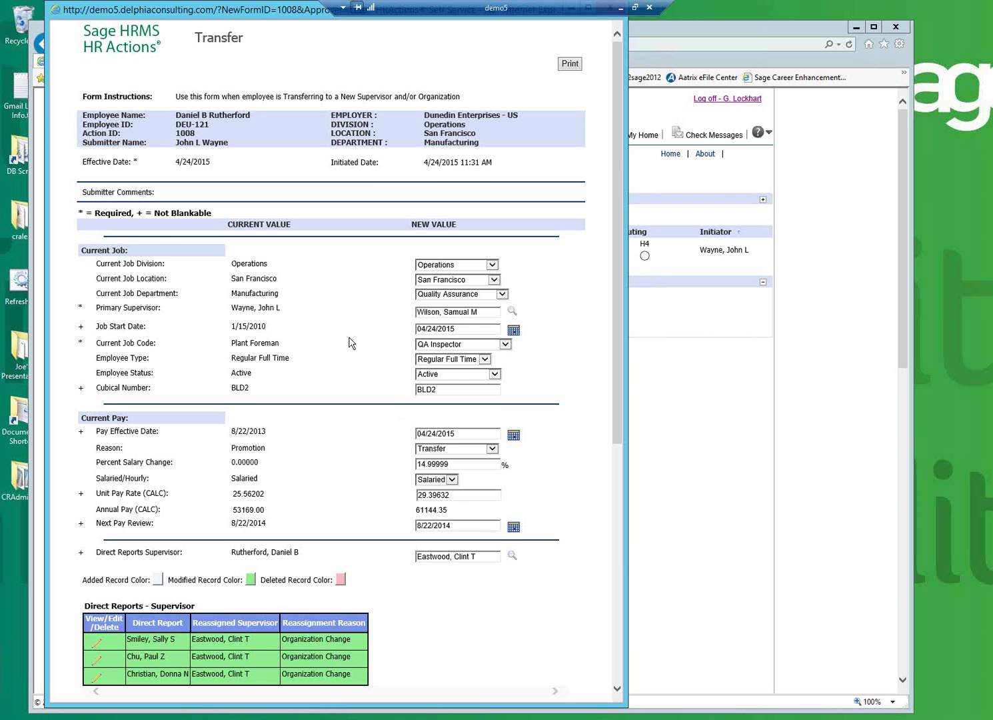
scroll(350, 342, "down", 3)
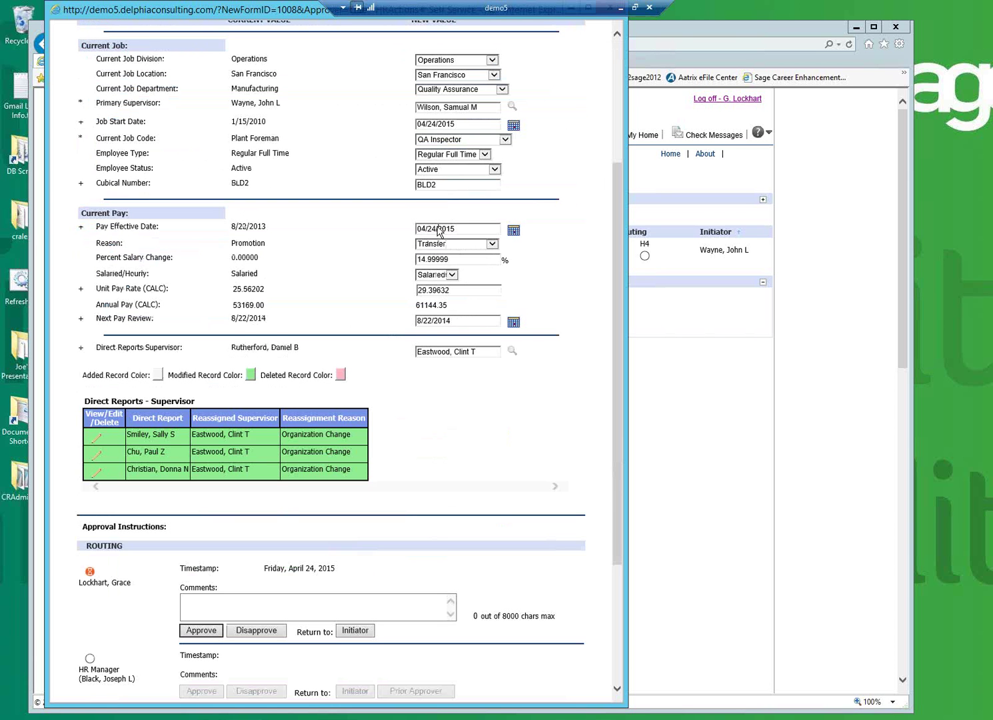
left_click_drag(451, 258, 402, 263)
type("11")
left_click(469, 292)
Comment 'Looks good, but I lowered the raise a bit.', approve action 1008, and log out.
scroll(236, 392, "down", 3)
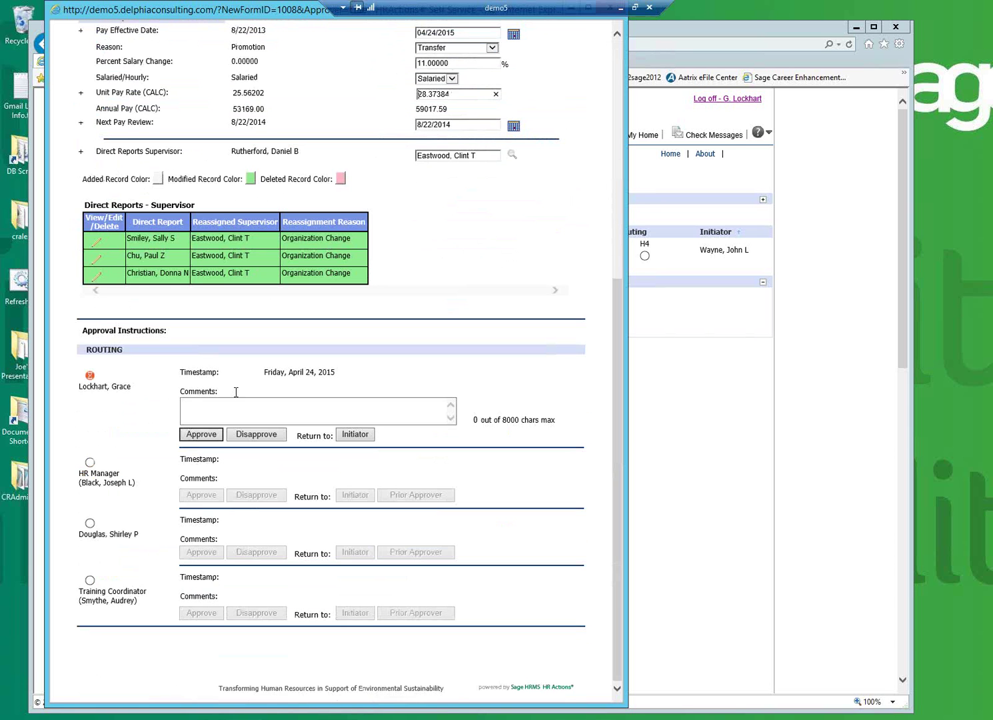
left_click(221, 404)
type("Lo")
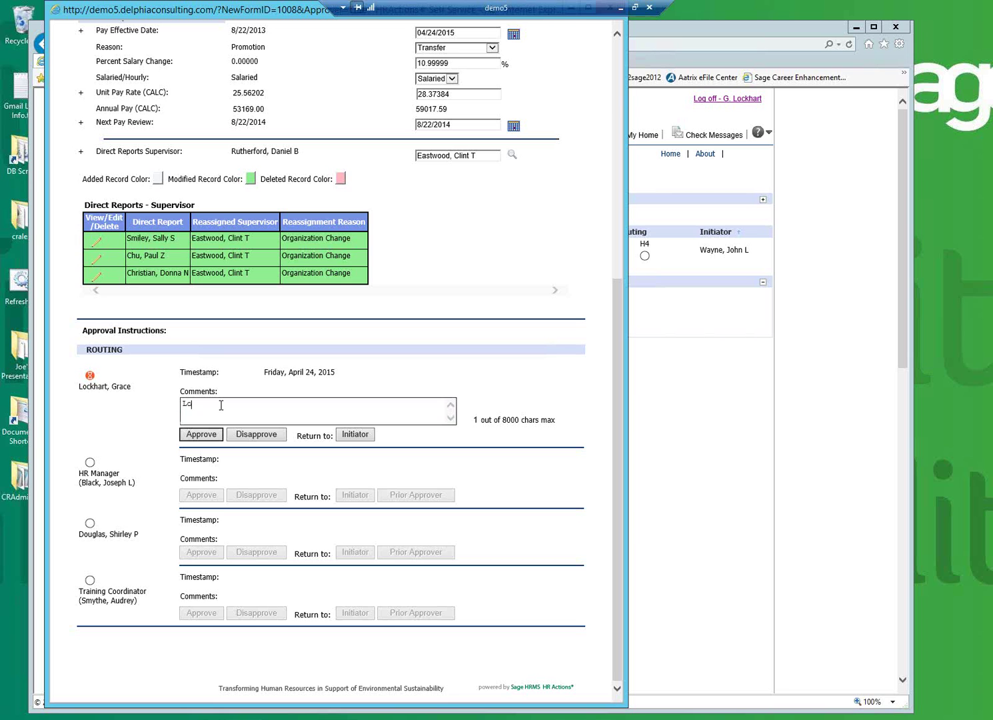
type("oks good, but I lowered the raise a bit.")
left_click_drag(135, 483, 85, 472)
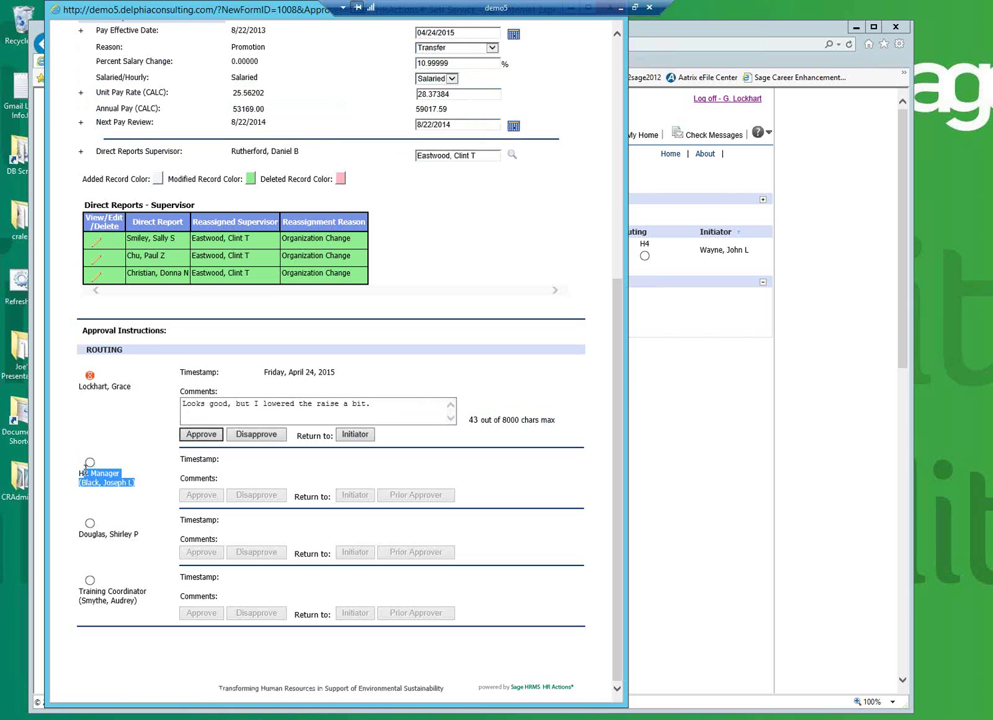
left_click(196, 437)
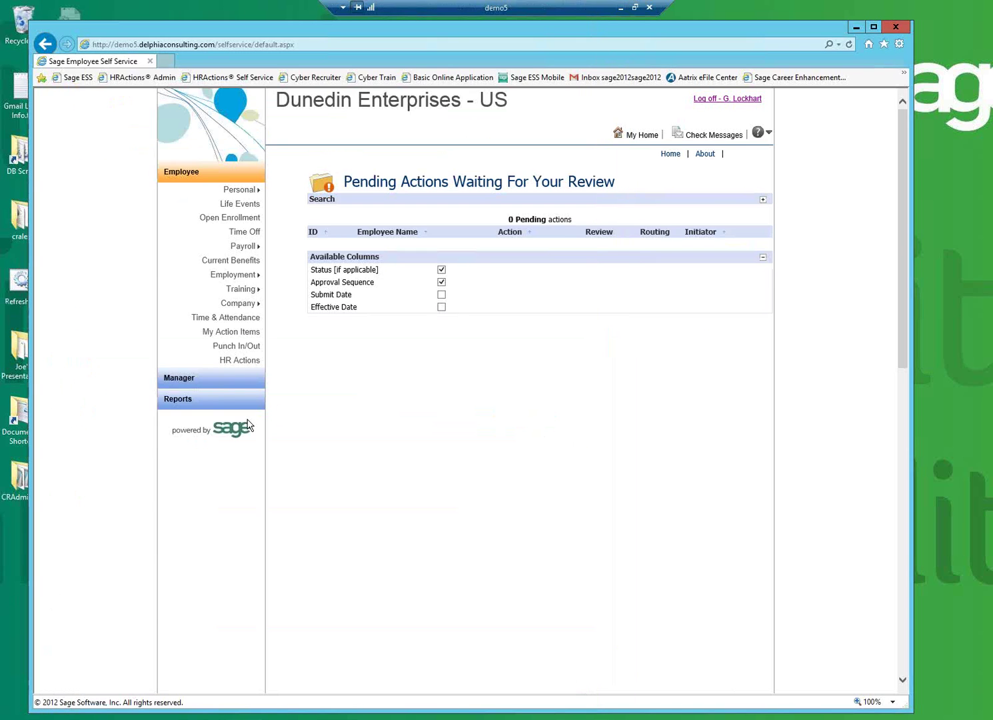
left_click(697, 111)
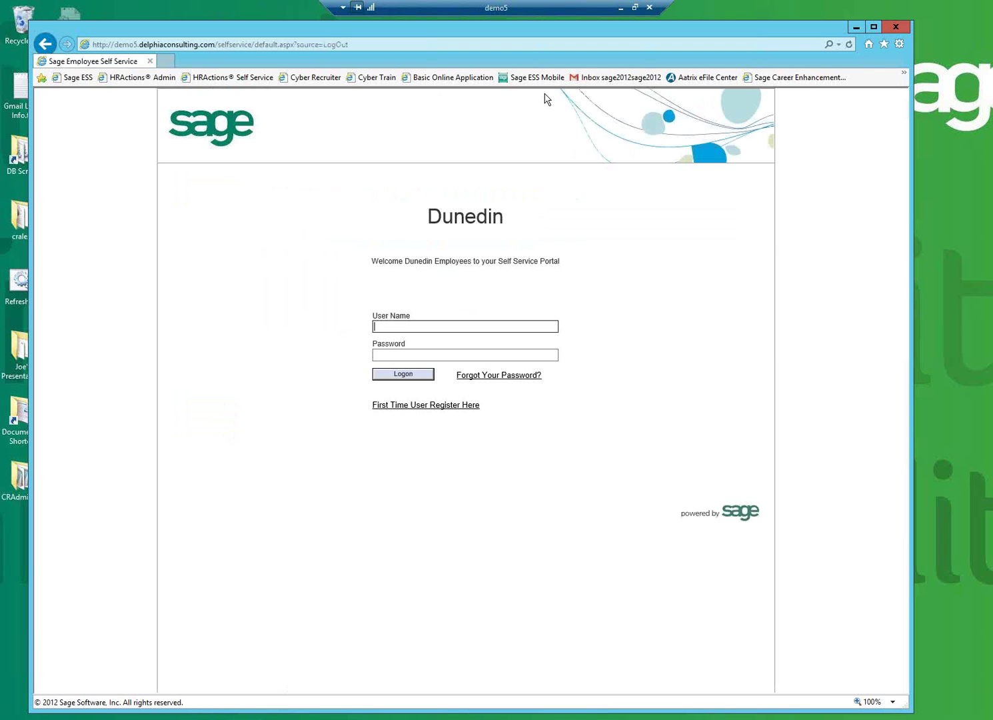
Log in to HR Actions Administration with the administrator's user name and saved password.
left_click(155, 79)
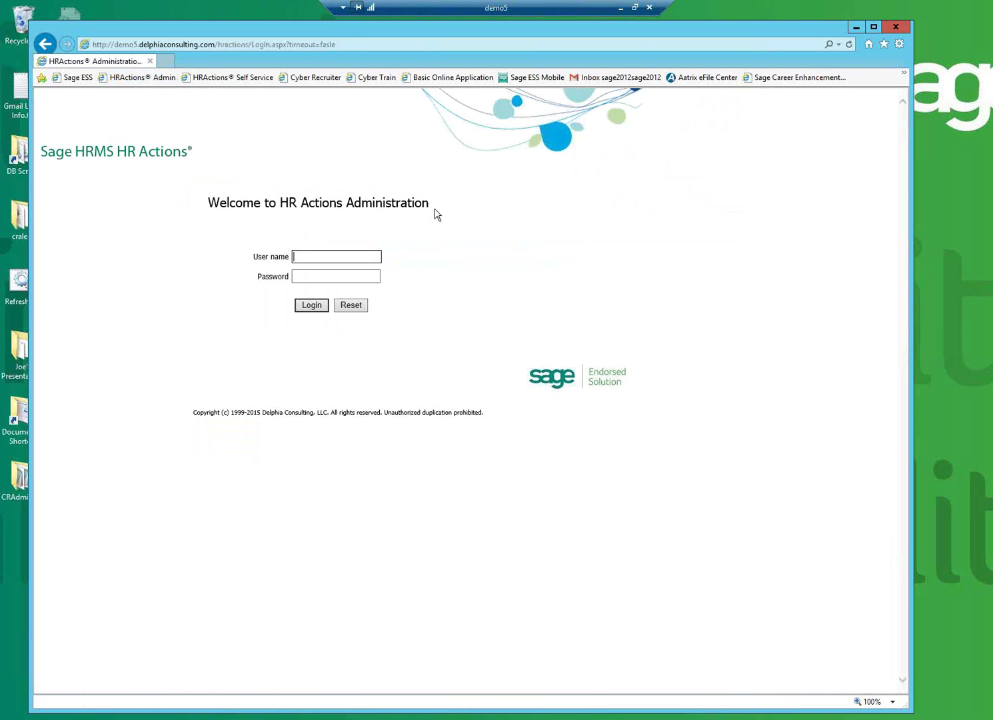
left_click_drag(321, 205, 430, 212)
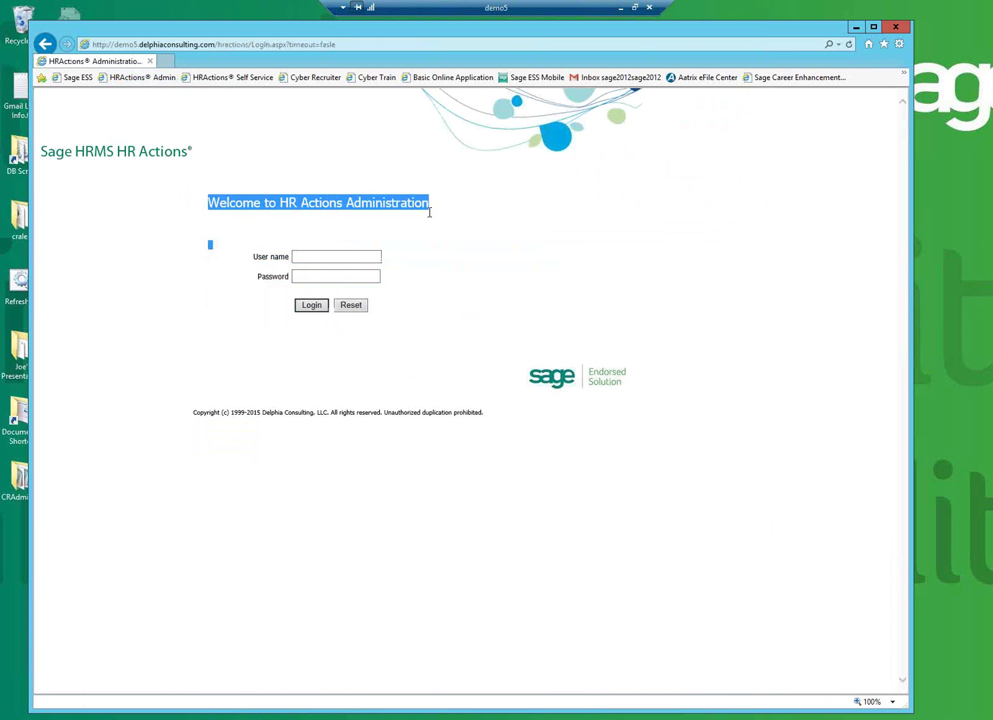
left_click(347, 256)
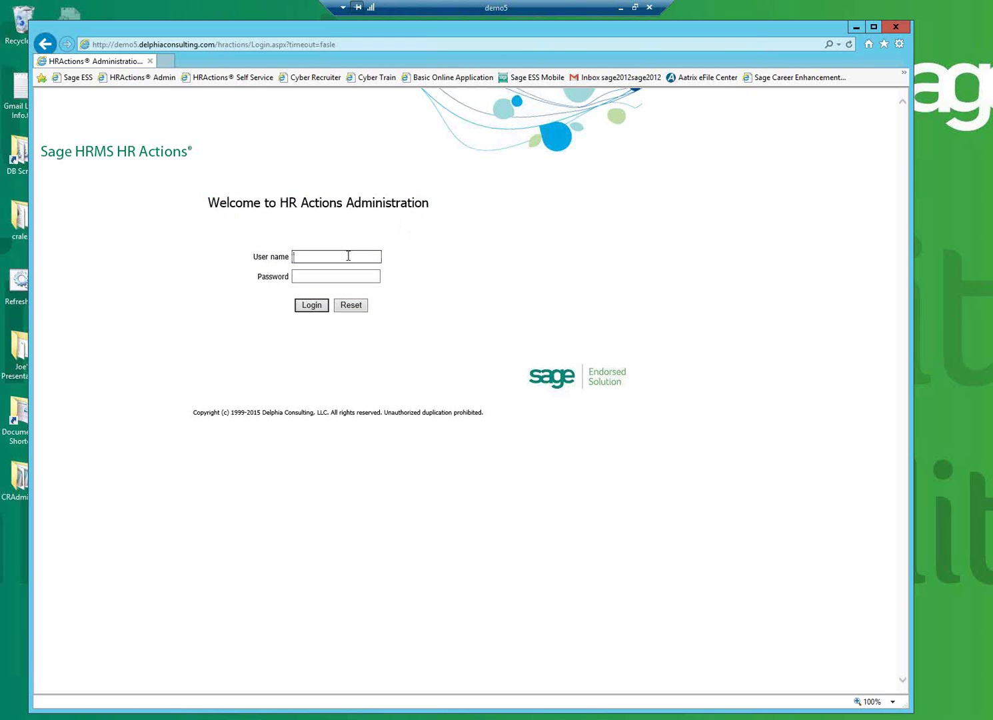
type("vbell")
key("Tab")
left_click(312, 310)
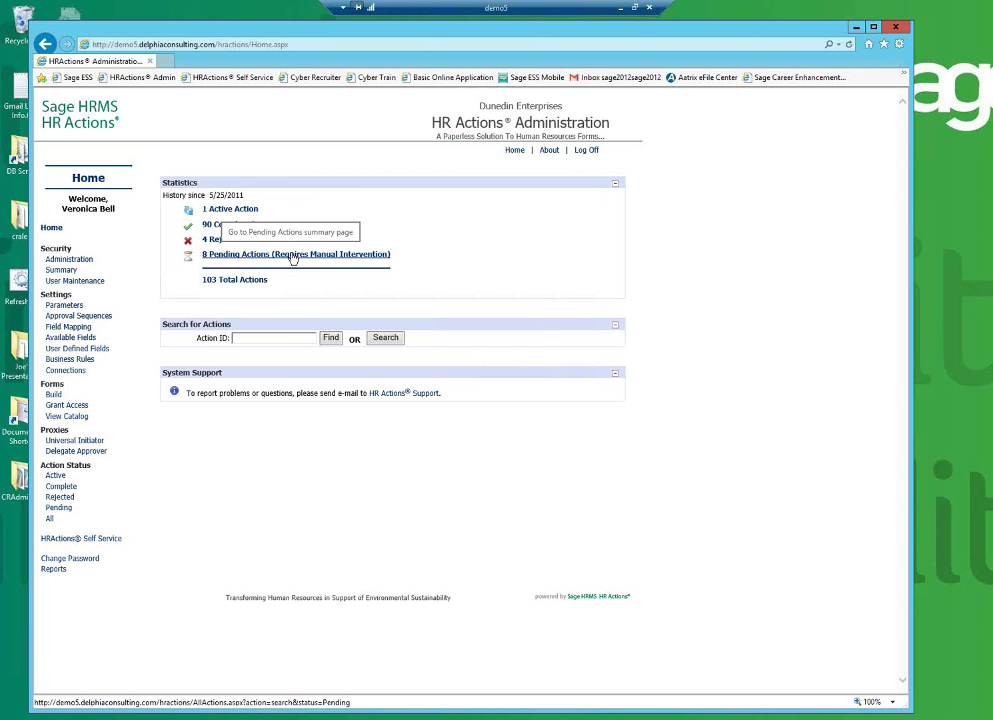
Check the 72-hour default approval time in System Rules, then view Business Rules and the catalog.
left_click(55, 307)
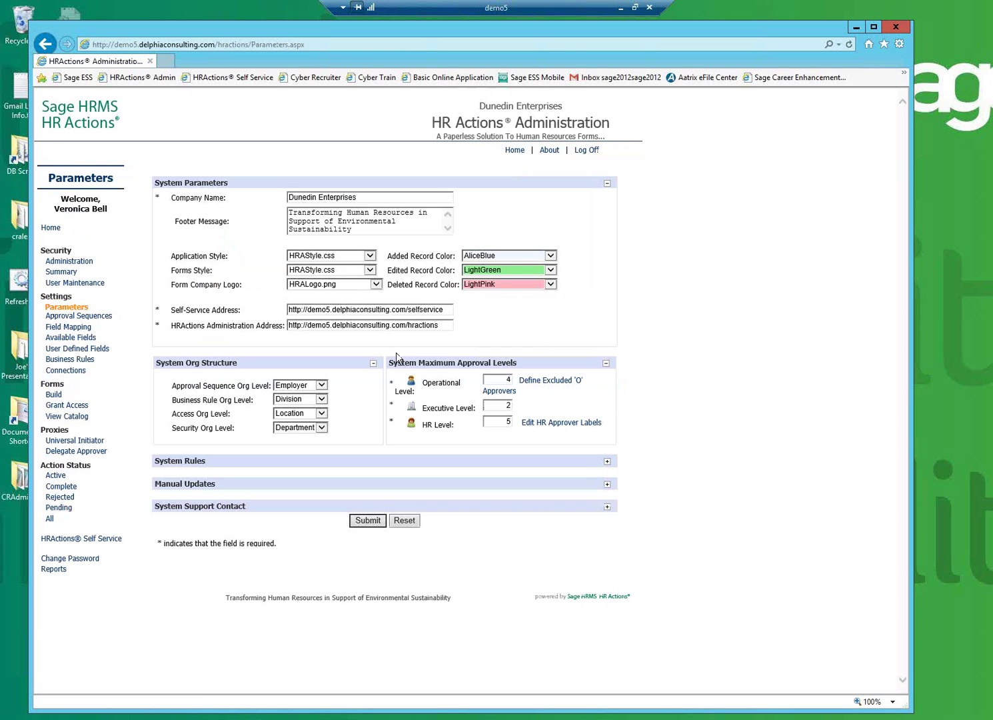
left_click(607, 462)
double_click(354, 487)
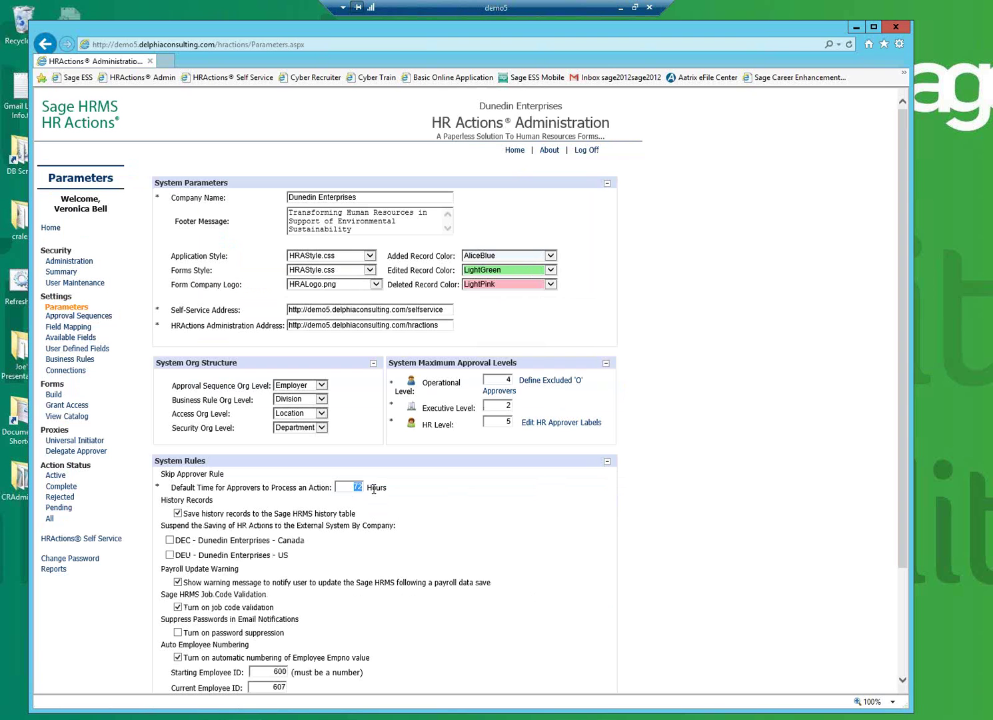
left_click(70, 372)
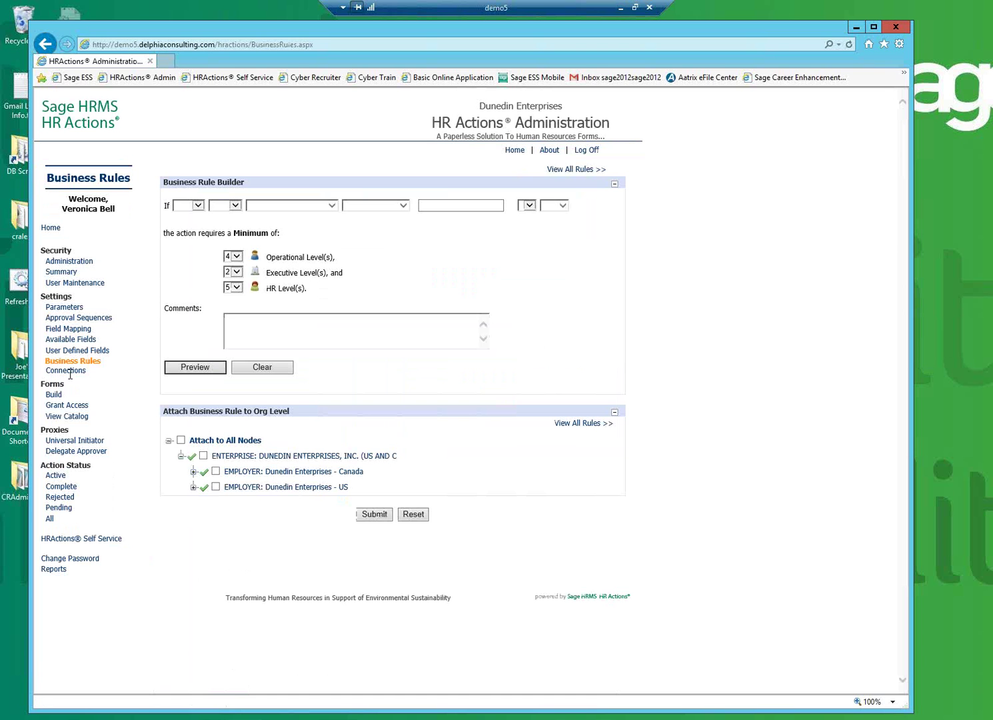
left_click(72, 413)
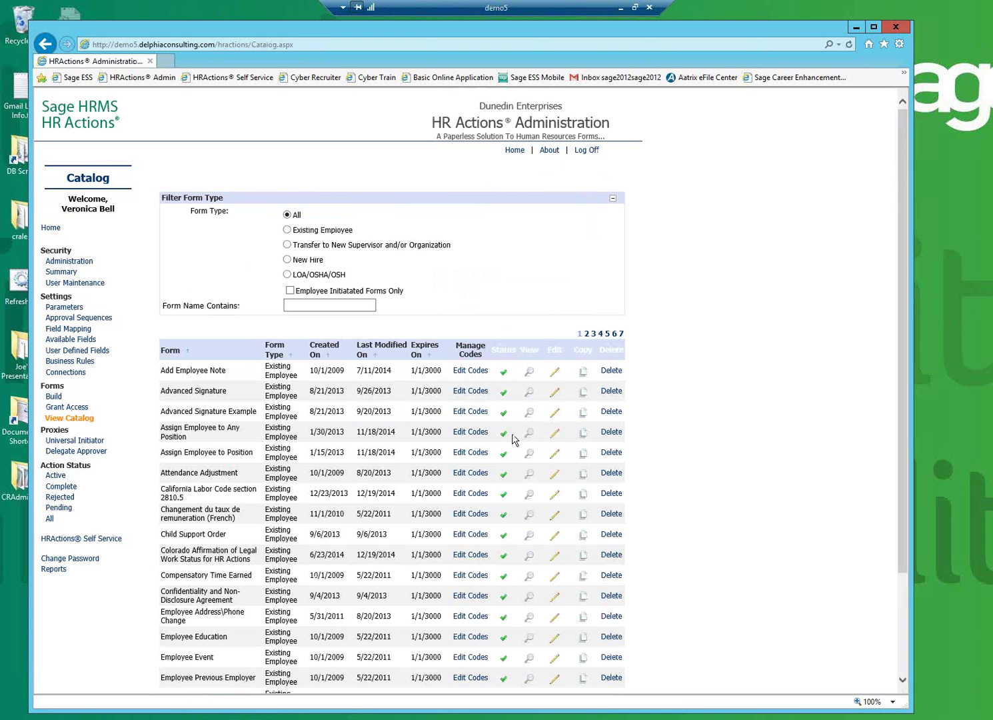
Review the universal initiators' Division and Employer levels, then start a new Delegate Approver entry.
left_click(86, 441)
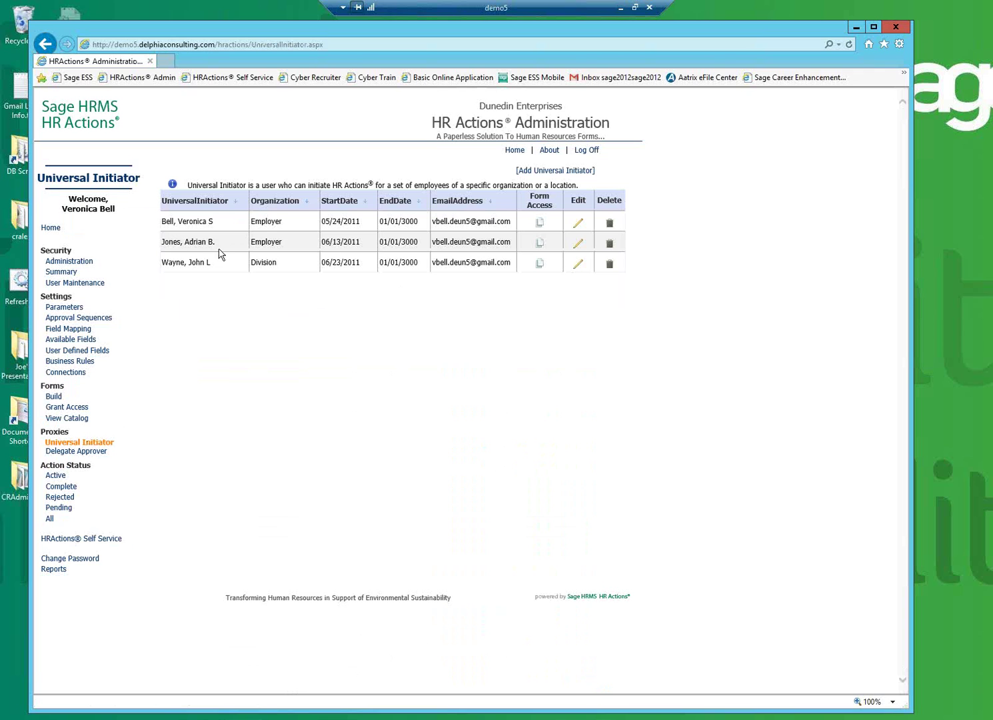
left_click_drag(220, 268, 164, 270)
double_click(269, 265)
triple_click(204, 223)
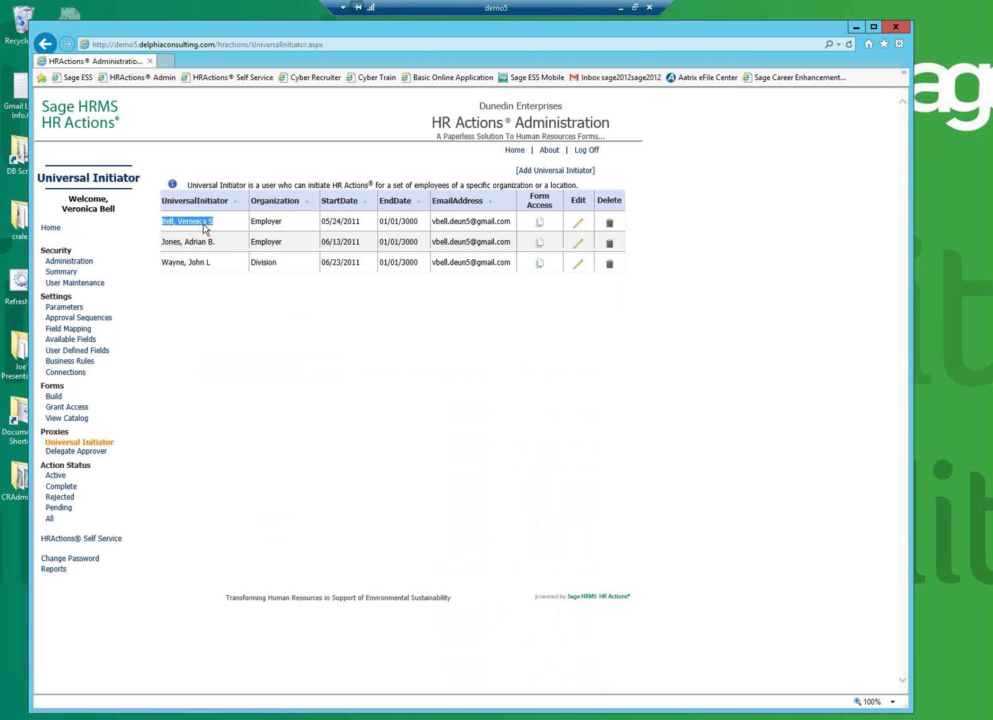
double_click(253, 222)
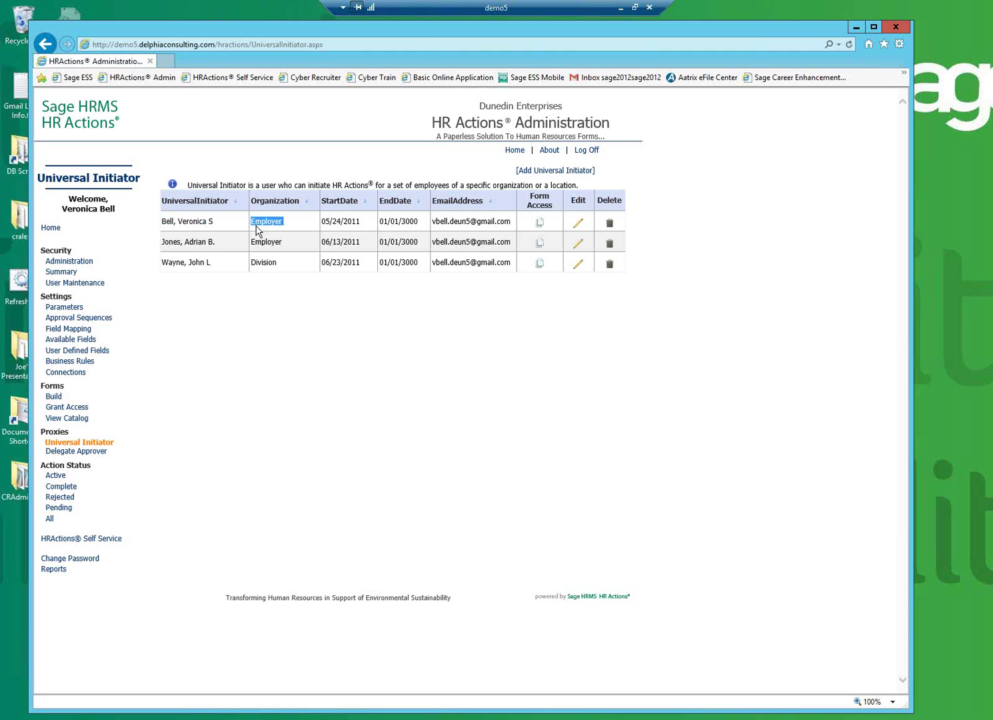
left_click(53, 453)
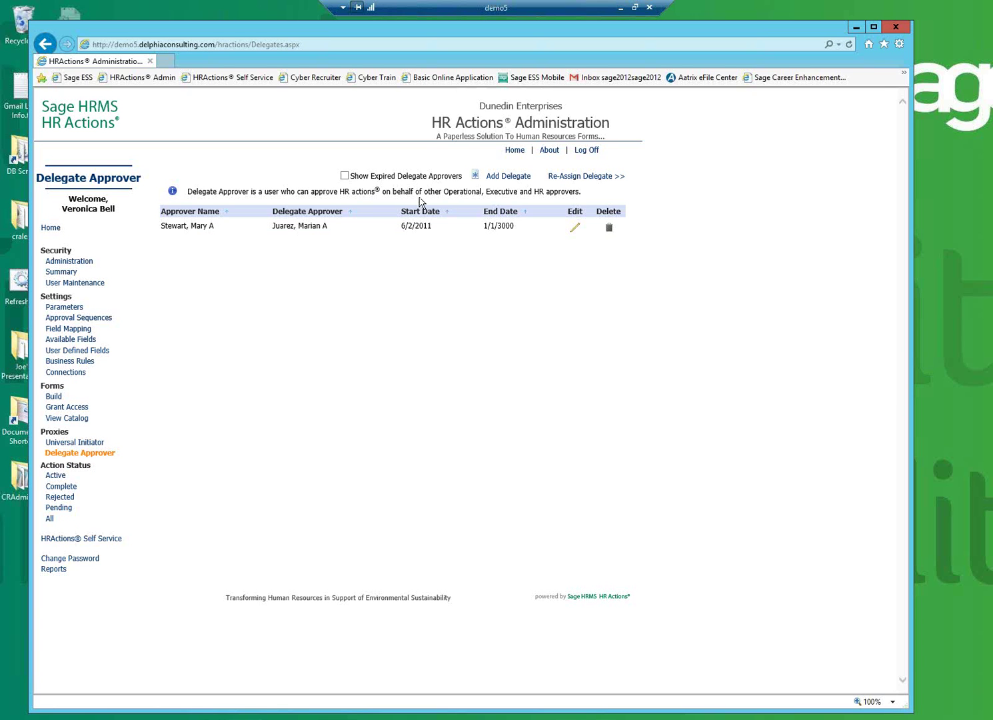
left_click(519, 177)
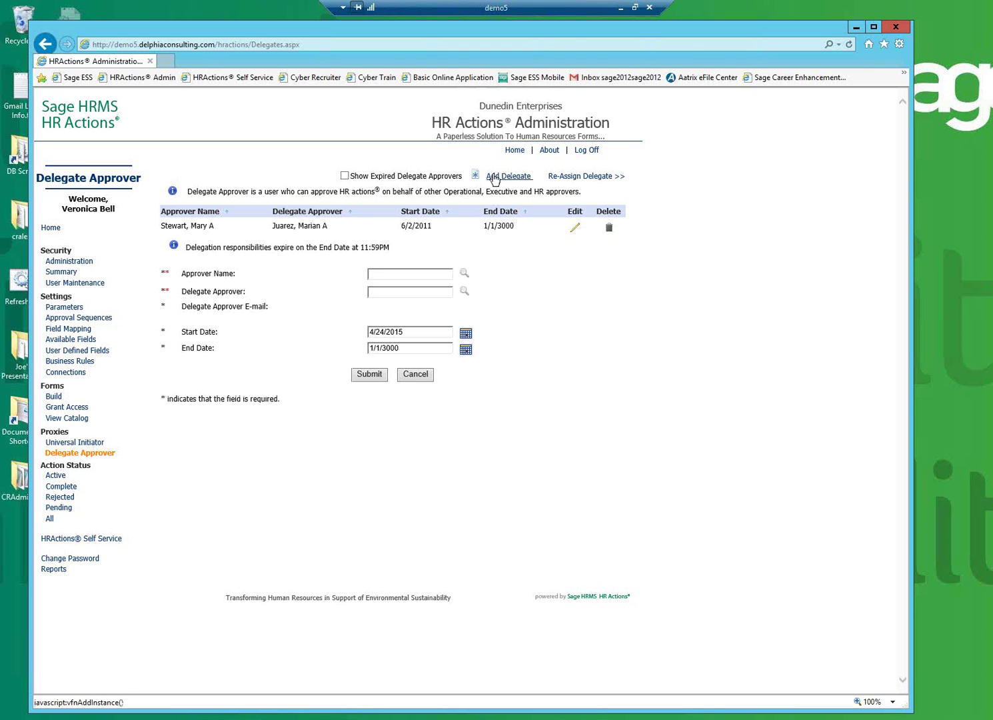
List active actions, inspect action 1008's approval chain, and open it in the Audit view.
left_click(61, 477)
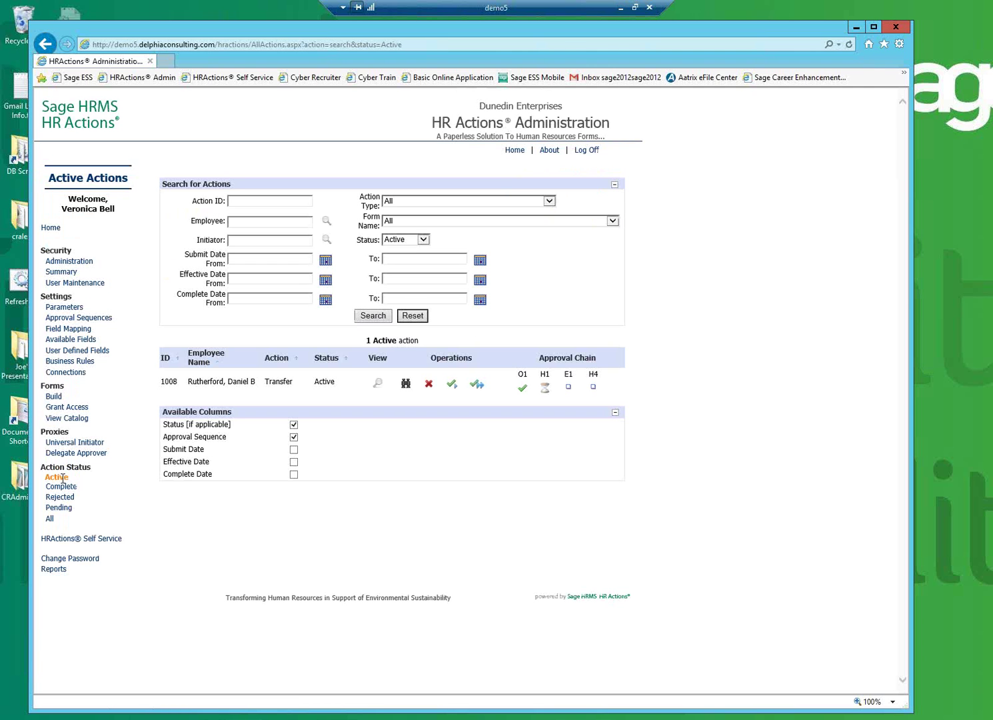
left_click_drag(440, 342, 376, 344)
left_click_drag(521, 373, 607, 375)
left_click(654, 377)
mouse_move(523, 394)
left_click(405, 385)
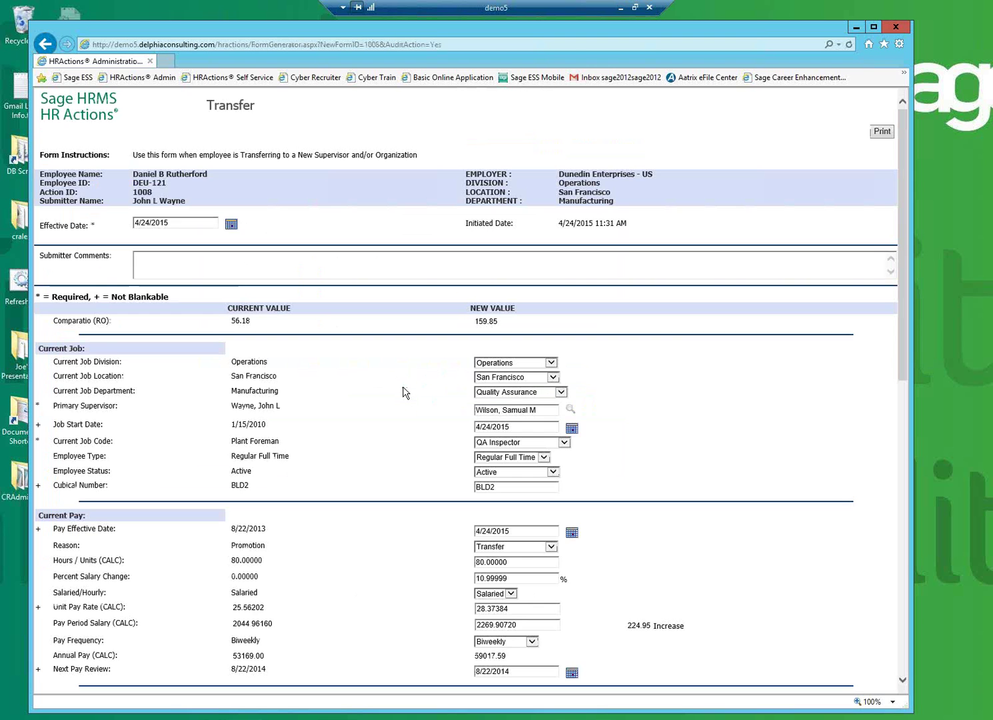
After reviewing the new job and pay dates, change Next Pay Review to 7/24/2015.
triple_click(56, 324)
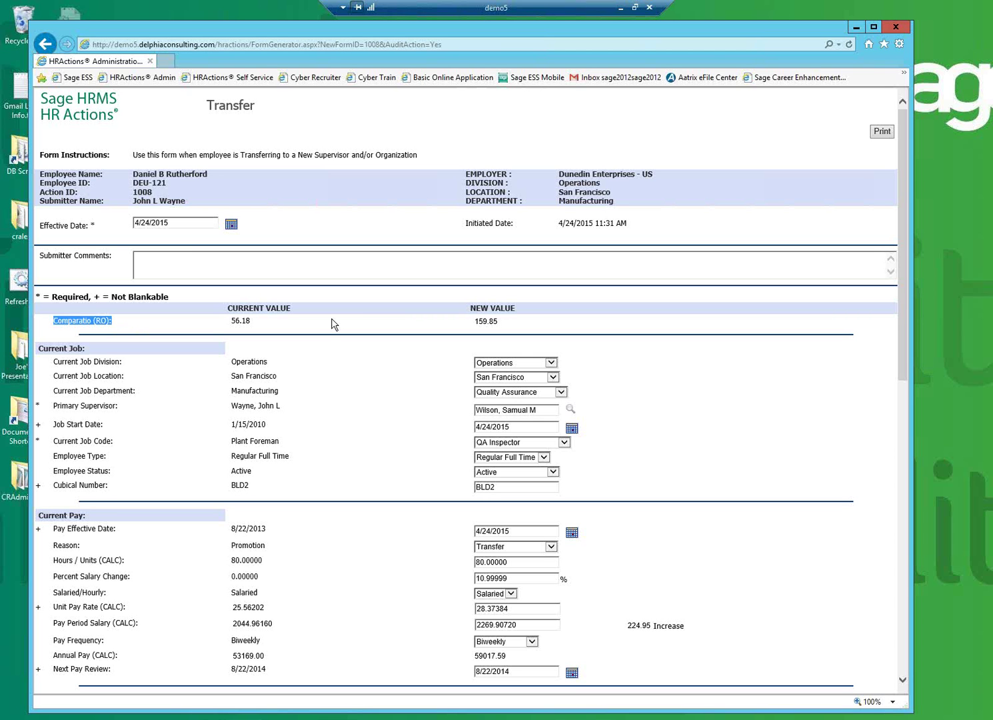
scroll(354, 332, "down", 4)
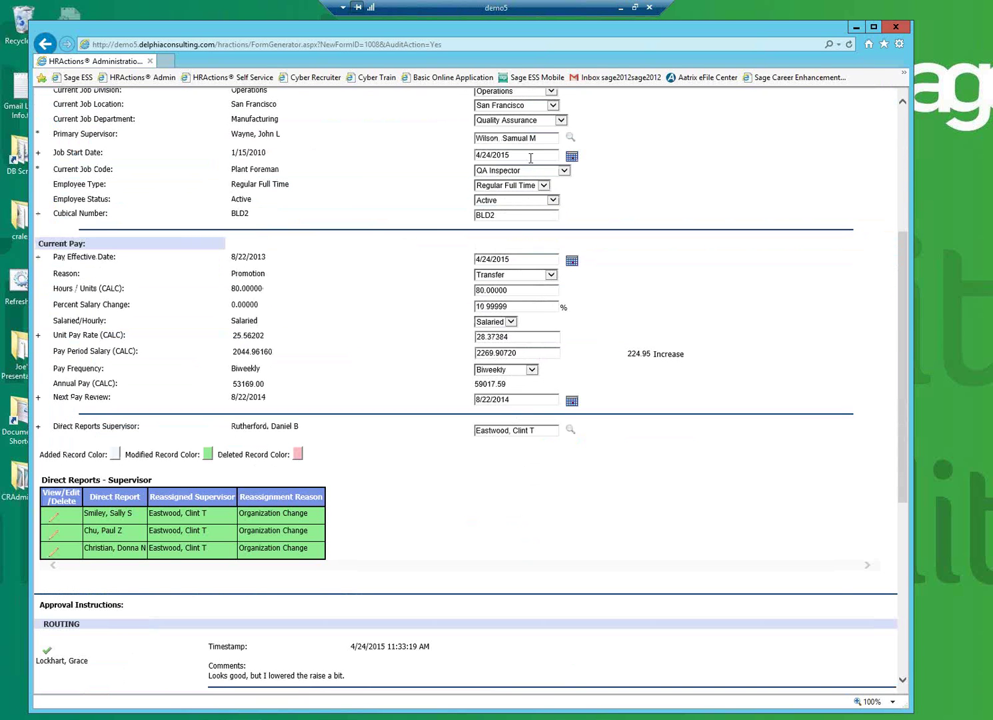
left_click(531, 156)
left_click(520, 258)
left_click_drag(524, 398, 474, 398)
type("7/24/2015")
Add the auditor comment 'Fix ed a bad date.' and save the auditor changes.
scroll(422, 463, "down", 5)
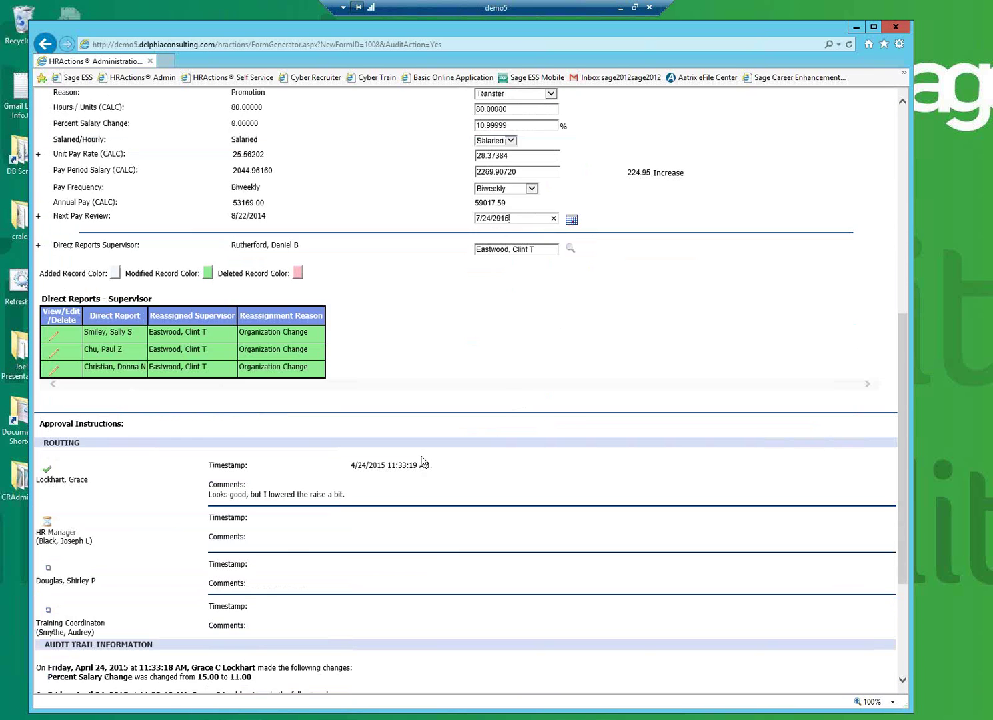
left_click(230, 610)
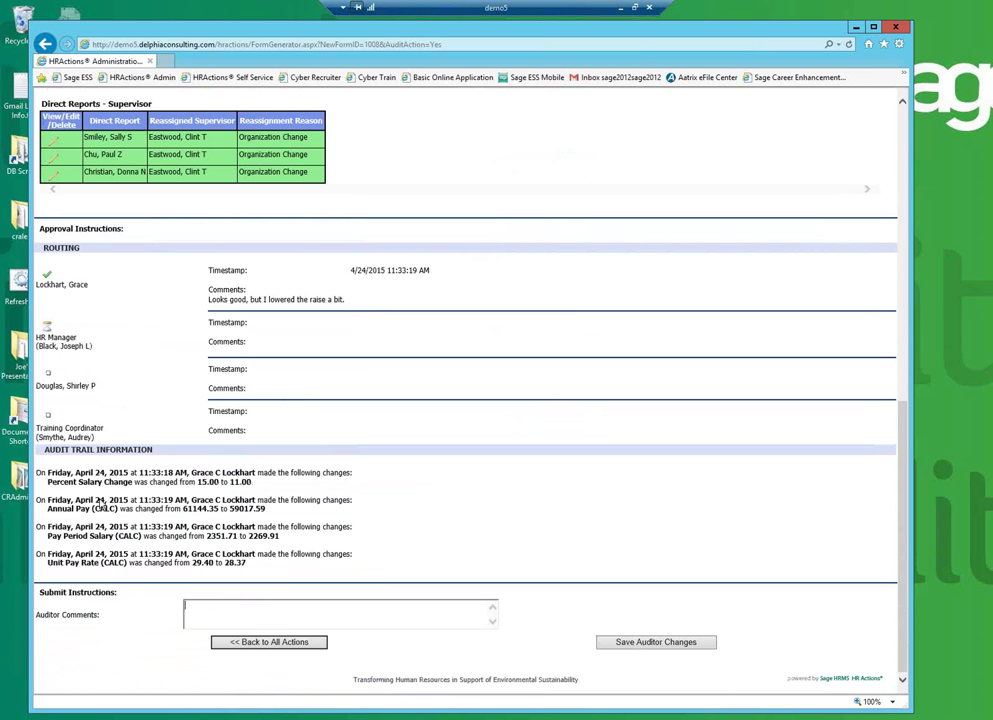
left_click_drag(263, 472, 203, 481)
double_click(199, 508)
left_click(218, 606)
type("Fix ed a bad date.")
left_click(607, 644)
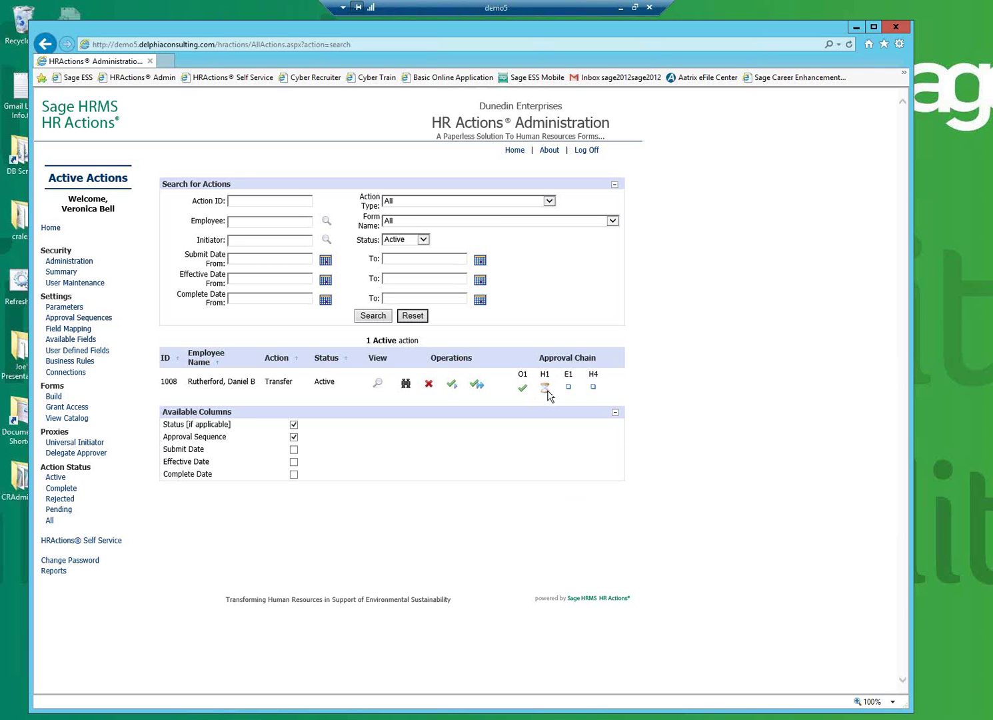
Approve all remaining approvals on action 1008, citing the CEO's verbal approval as the reason.
mouse_move(548, 396)
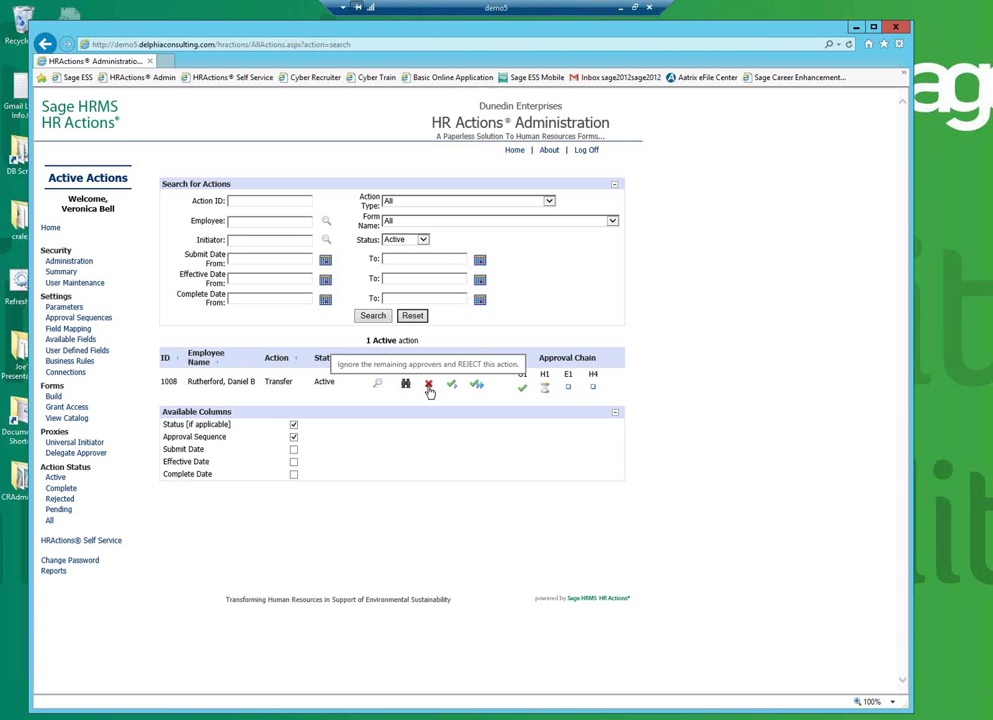
left_click(477, 386)
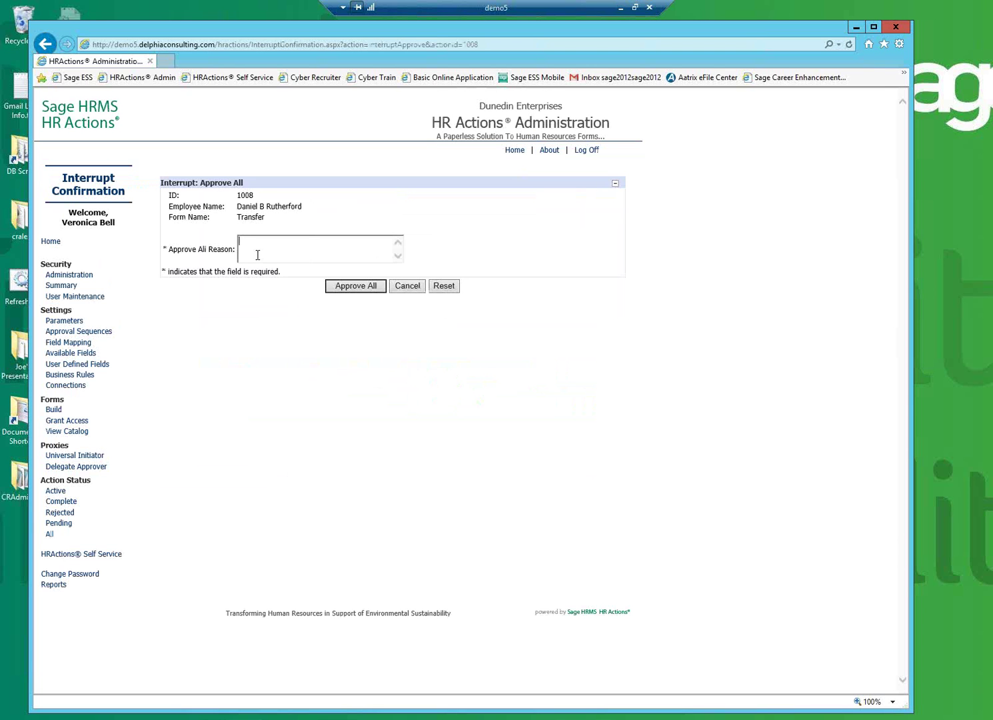
type("CEO called and said to do it, has her approval, Shirley is already gone")
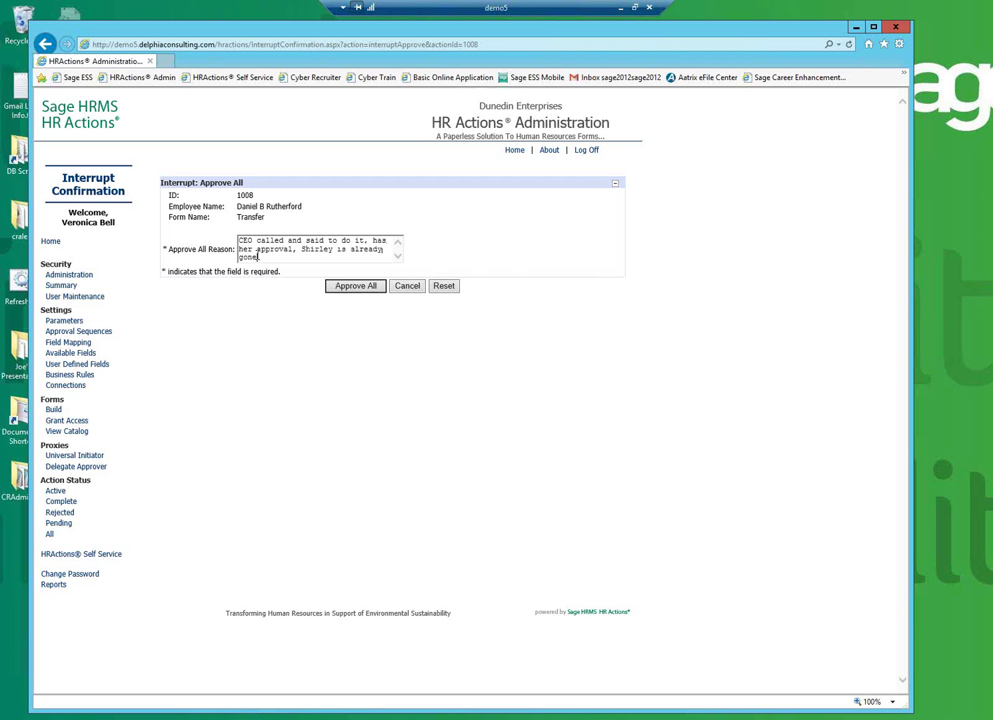
type(" for the week.")
left_click(350, 290)
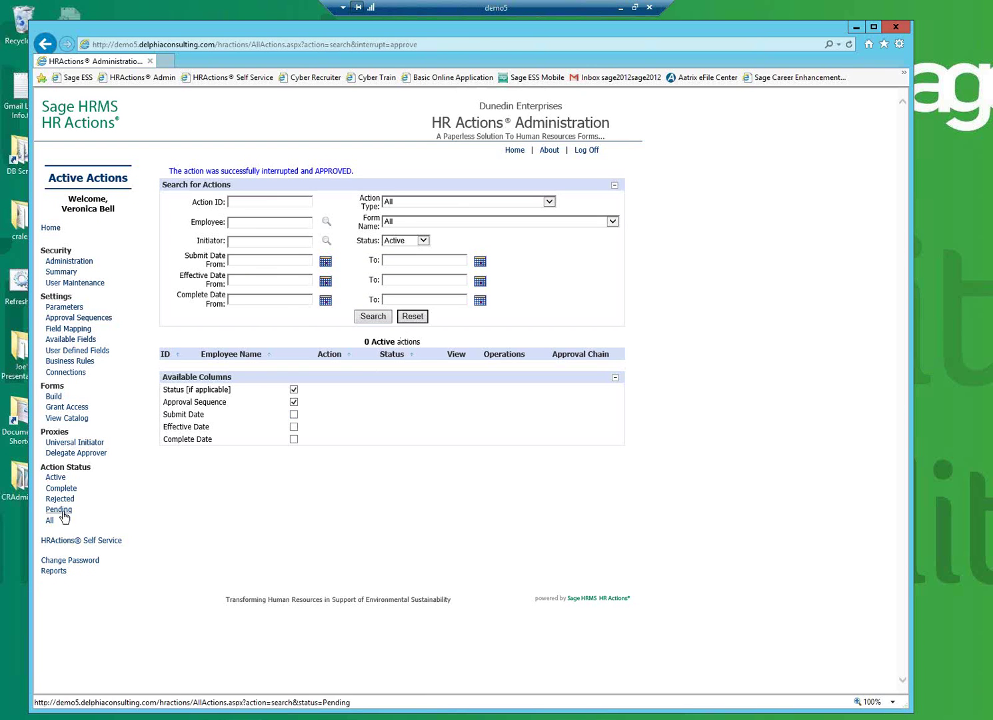
From the Pending list, save action 1008 to Sage HRMS and confirm creating a job history record.
left_click(63, 510)
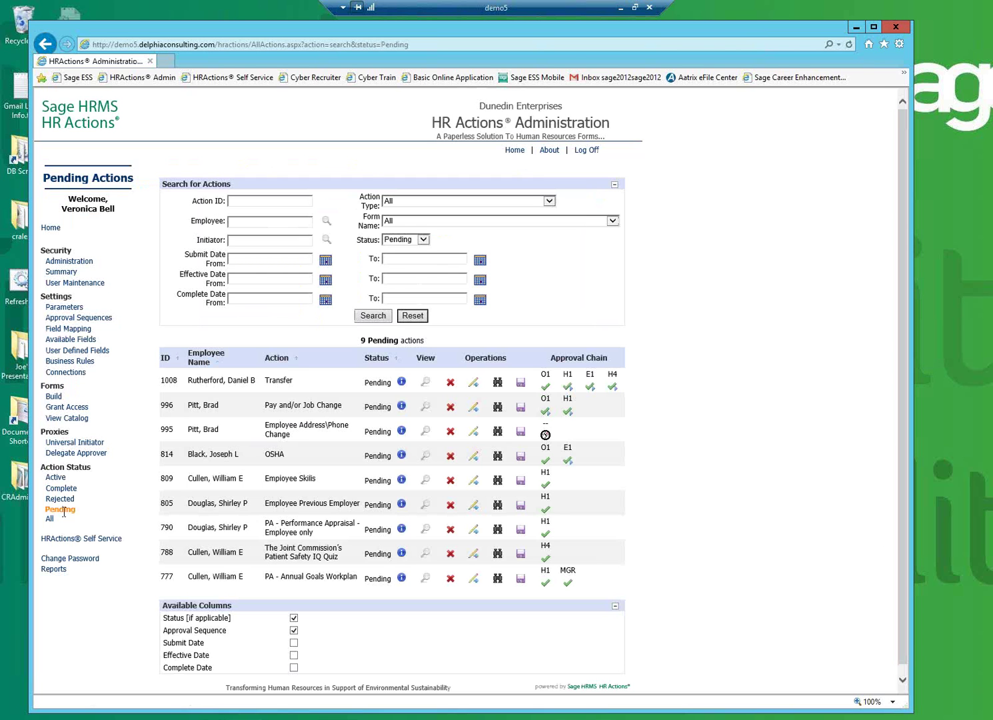
double_click(214, 382)
triple_click(214, 383)
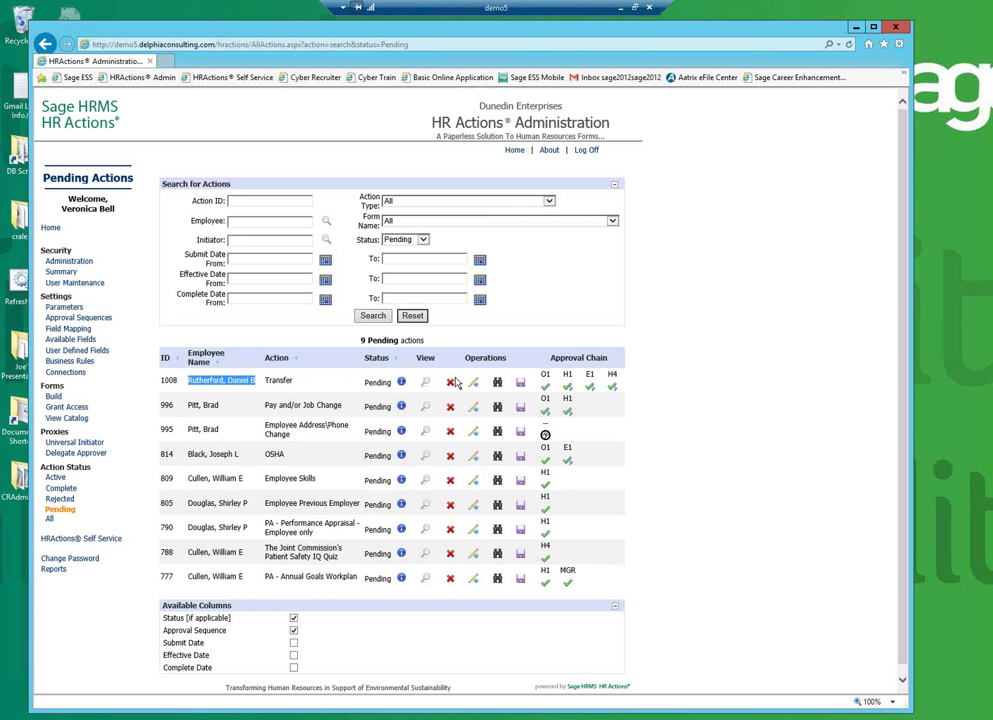
left_click(521, 385)
left_click(534, 411)
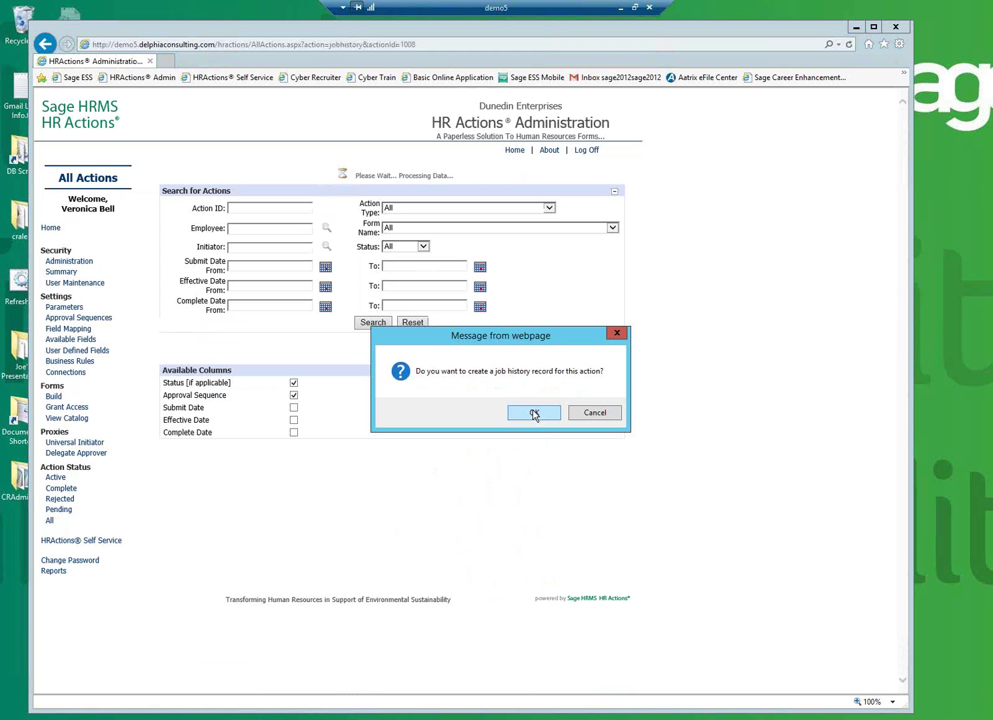
left_click(534, 413)
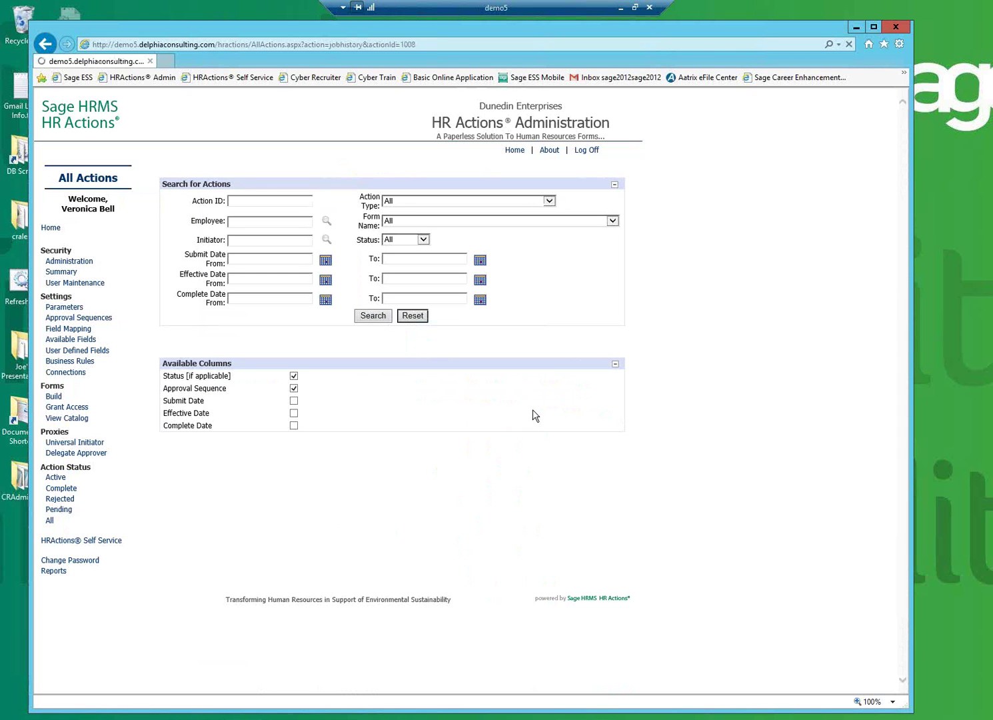
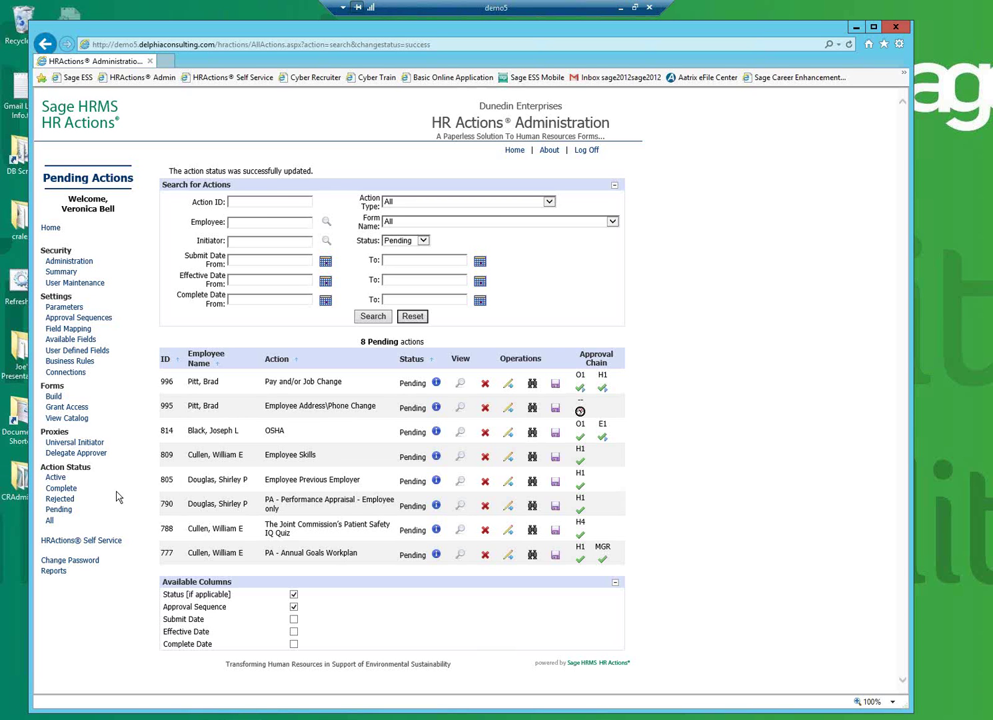
Switch the action list to All statuses, showing 103 actions including completed ones.
left_click(52, 522)
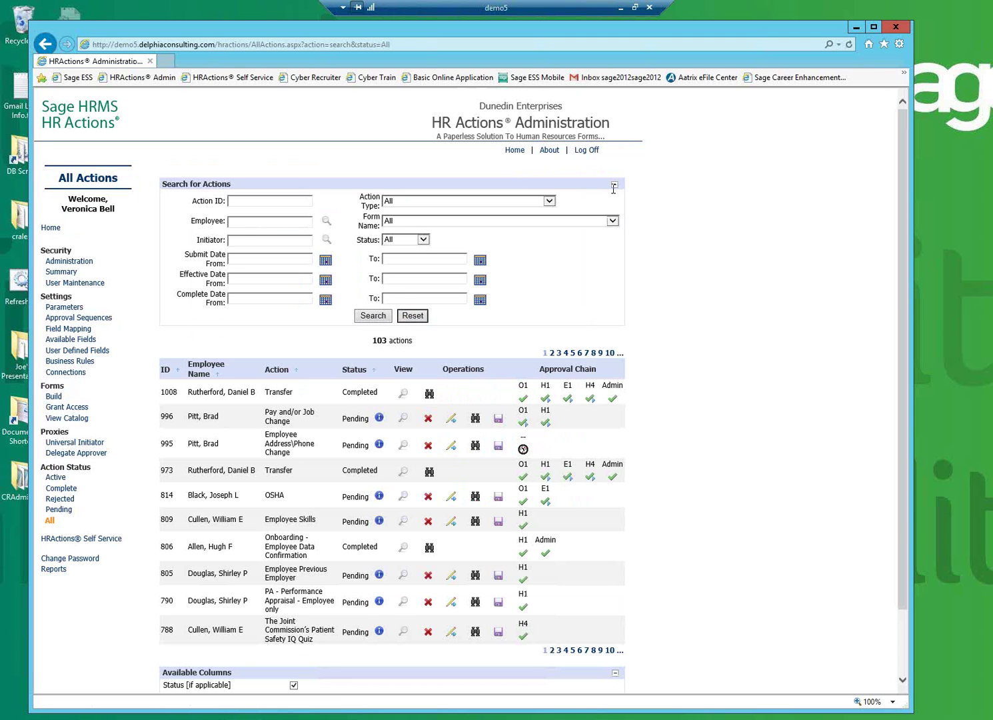
Filter actions to one employee found by last-name lookup, listing 6 completed actions.
left_click(238, 222)
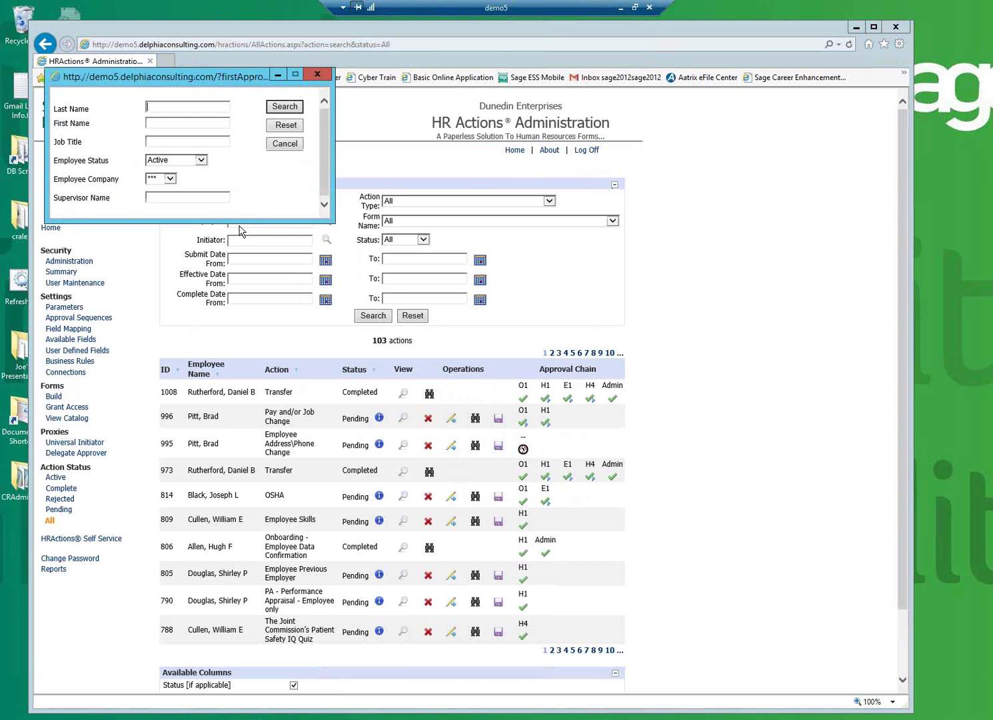
type("d")
key("BackSpace")
type("dal")
key("BackSpace")
key("BackSpace")
key("BackSpace")
type("ruther")
key("Return")
left_click(90, 106)
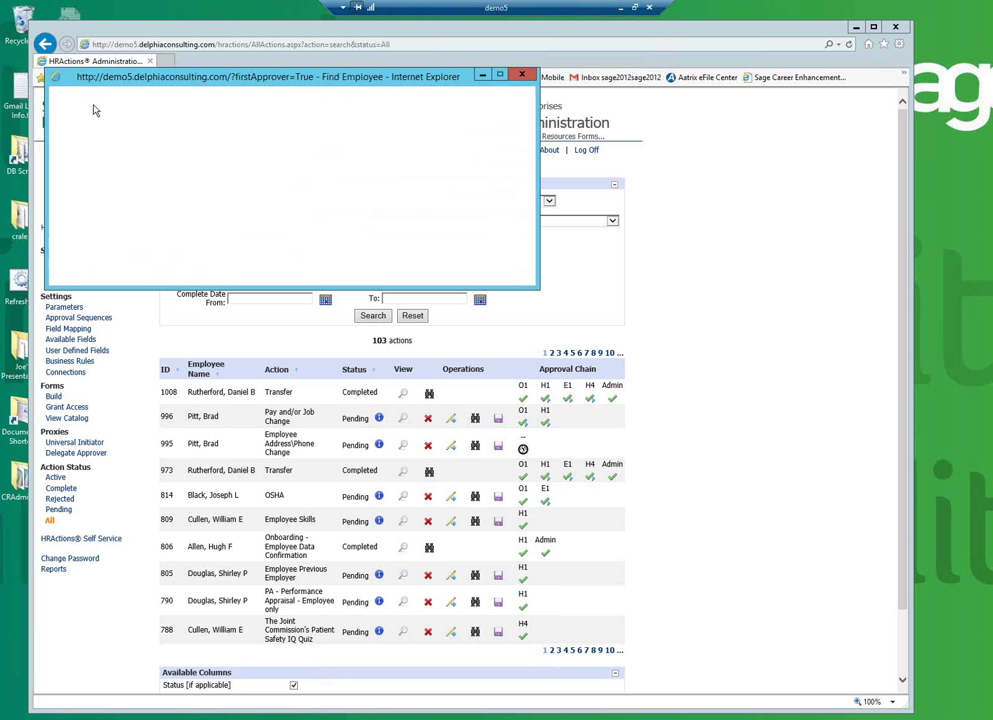
left_click(364, 316)
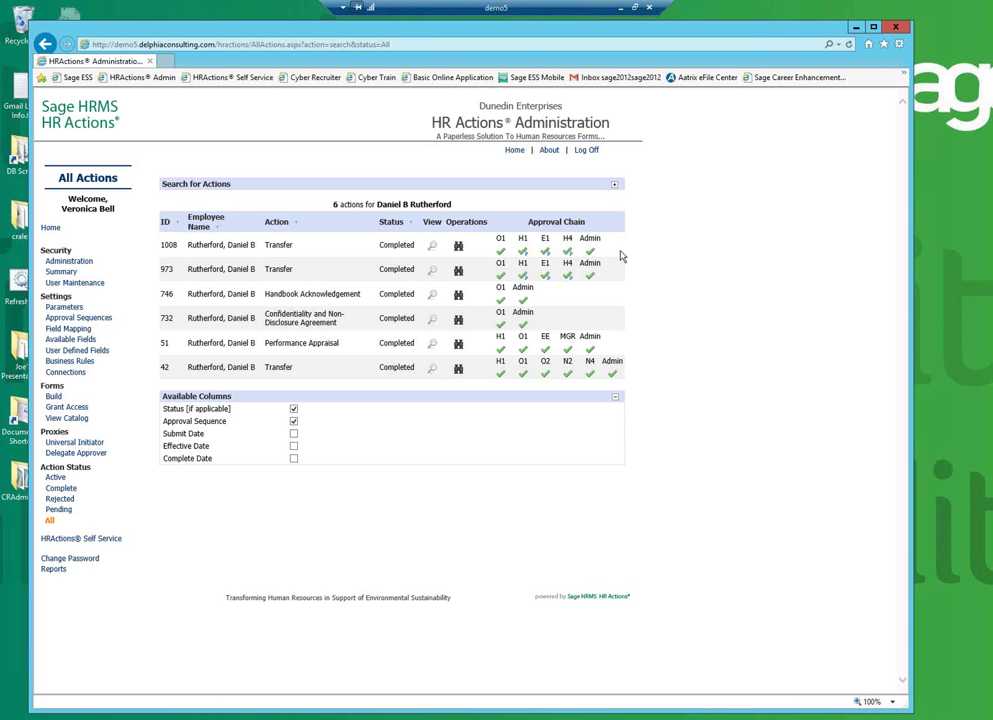
left_click(613, 187)
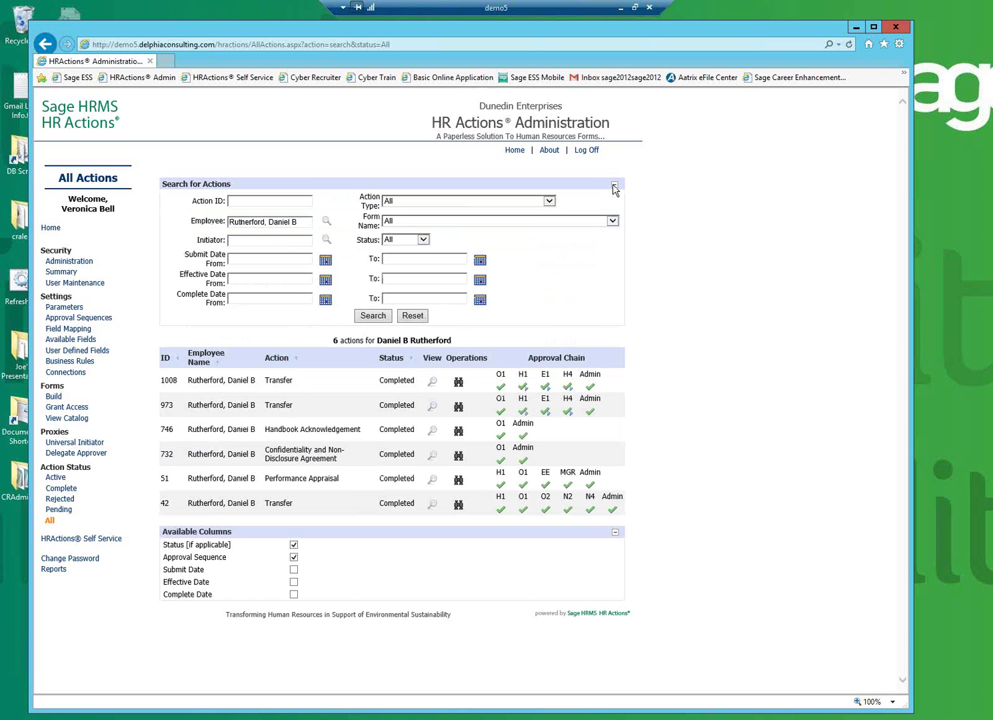
Reset the filters and search by Form Name Transfer, listing 5 completed actions.
left_click(404, 317)
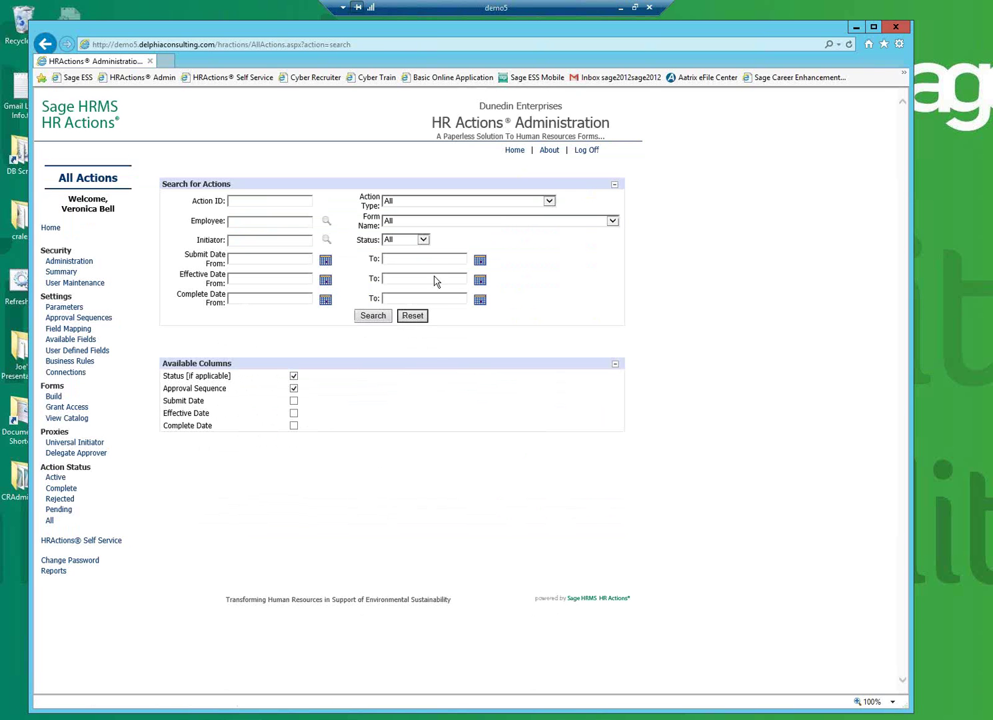
left_click(494, 222)
scroll(492, 375, "down", 20)
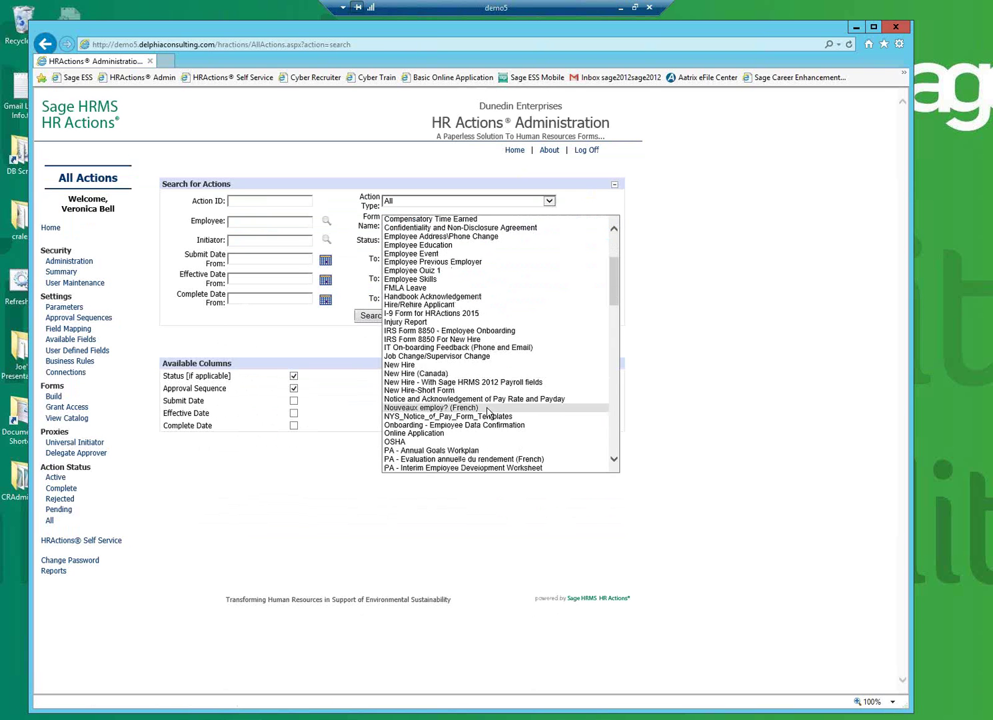
scroll(489, 413, "down", 20)
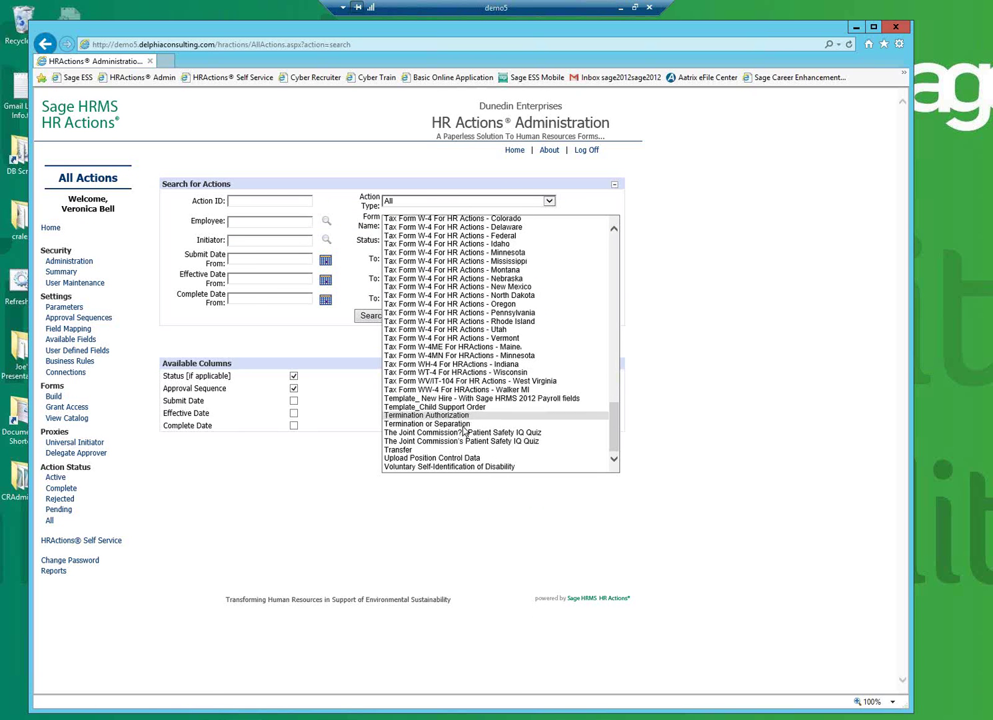
left_click(429, 450)
left_click(375, 320)
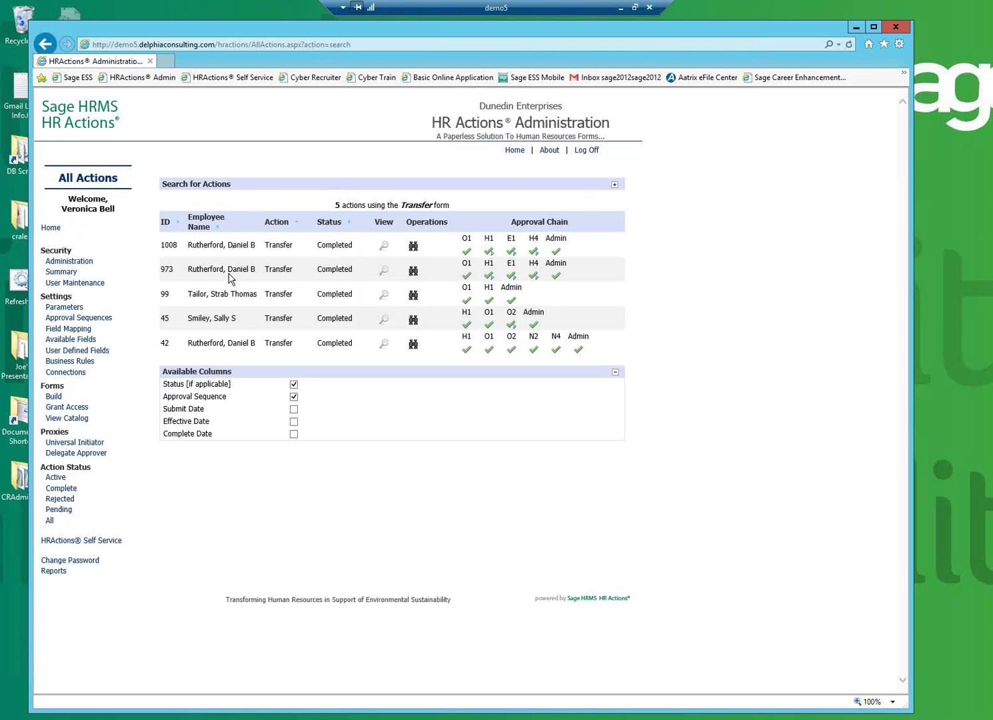
left_click(615, 186)
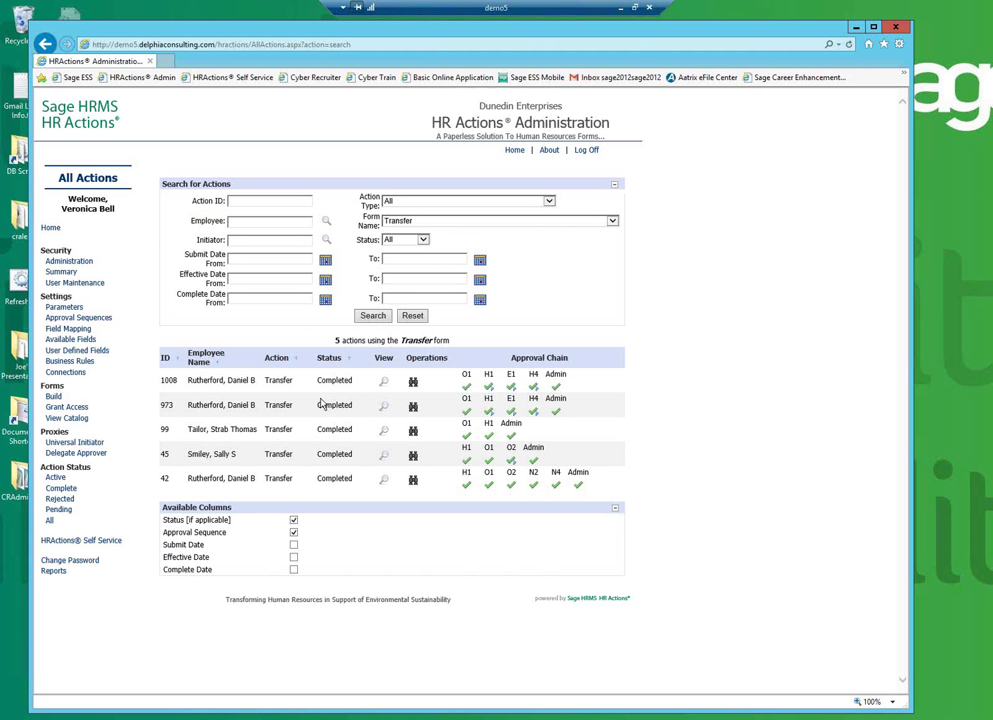
Filter the form catalog by 'transfer' and open the Transfer form for editing.
left_click(87, 418)
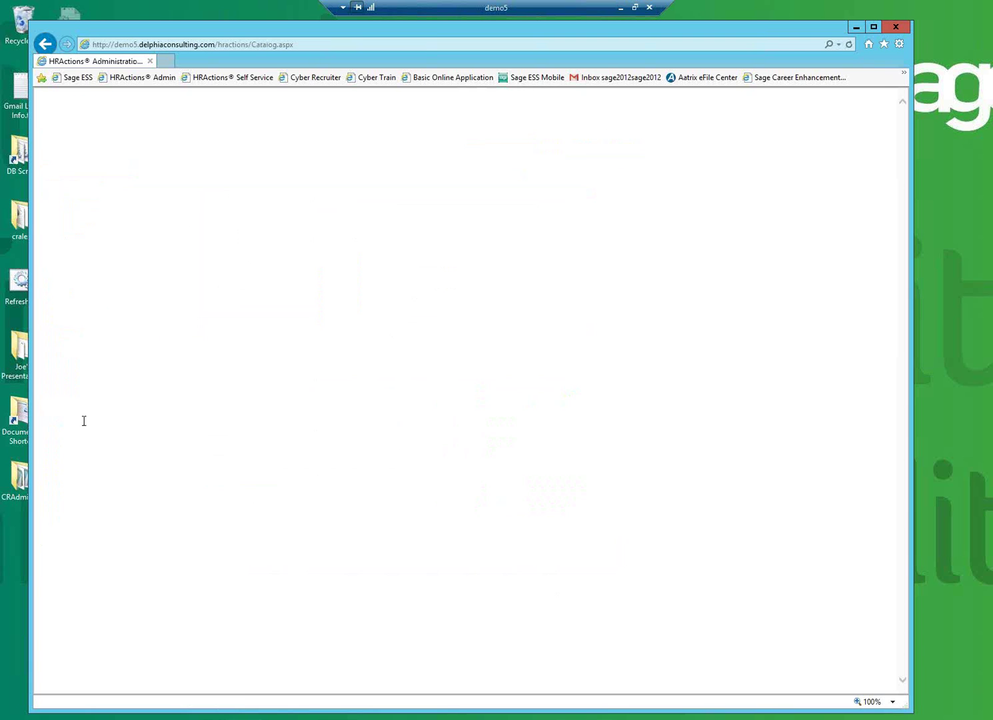
scroll(360, 417, "down", 2)
scroll(333, 360, "up", 2)
left_click(313, 309)
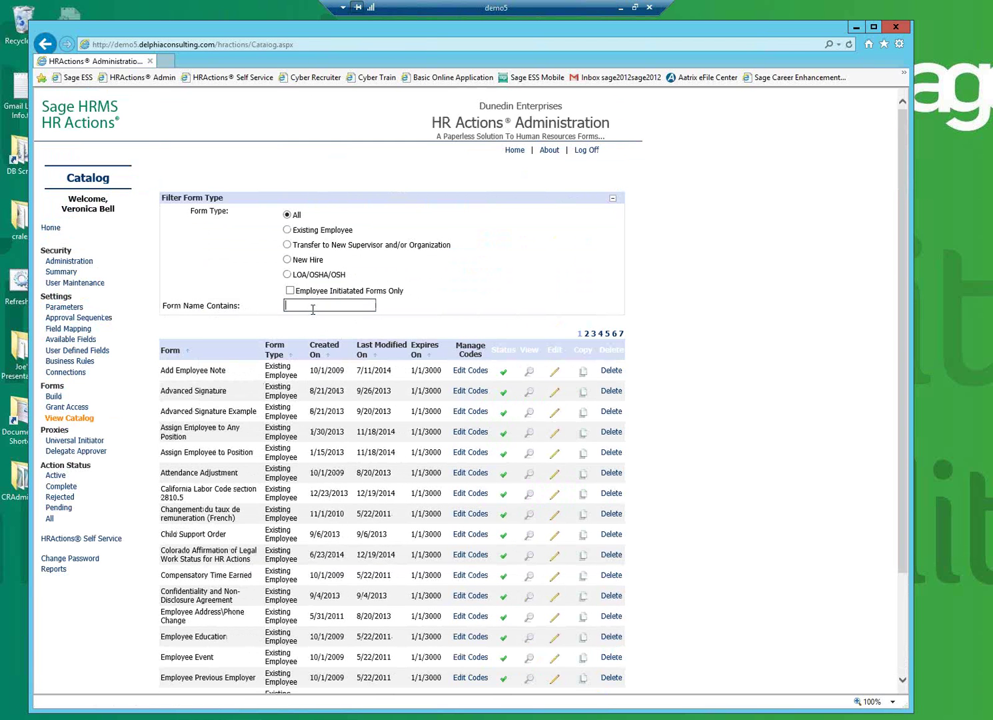
type("transfer")
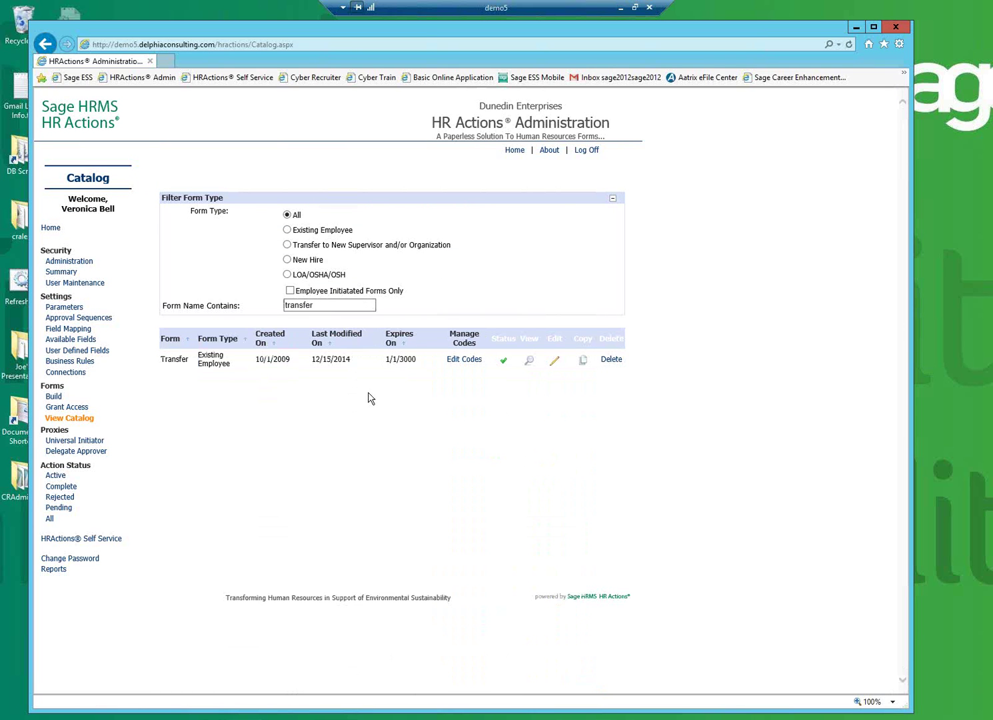
left_click(555, 361)
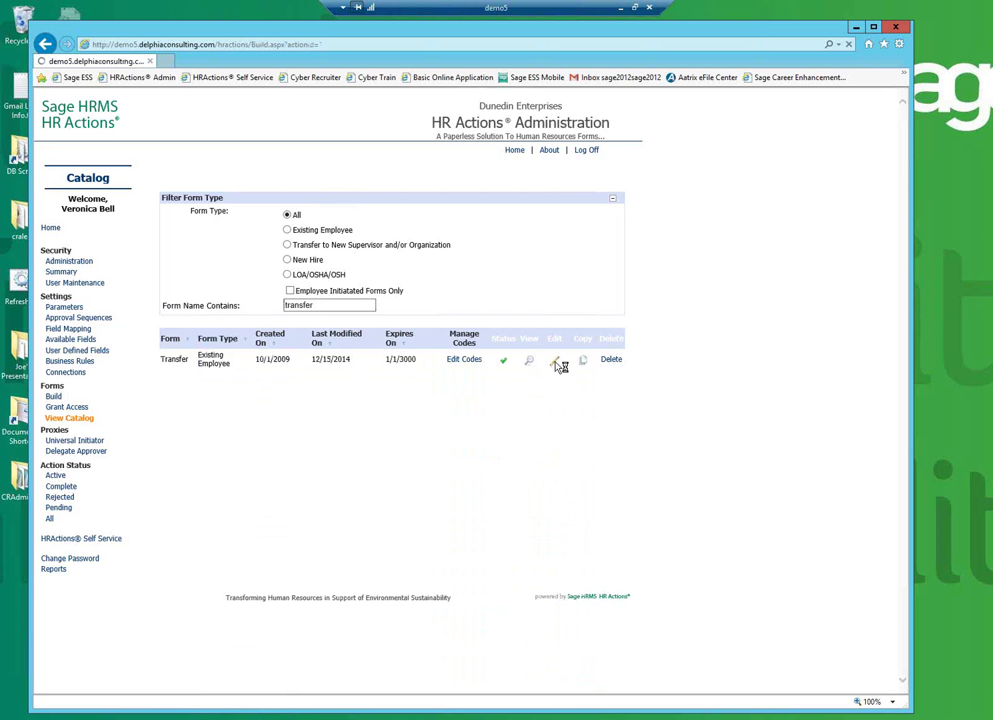
Review the Step 1 form name and instructions, then advance to General Fields.
left_click_drag(120, 191, 57, 193)
left_click(282, 211)
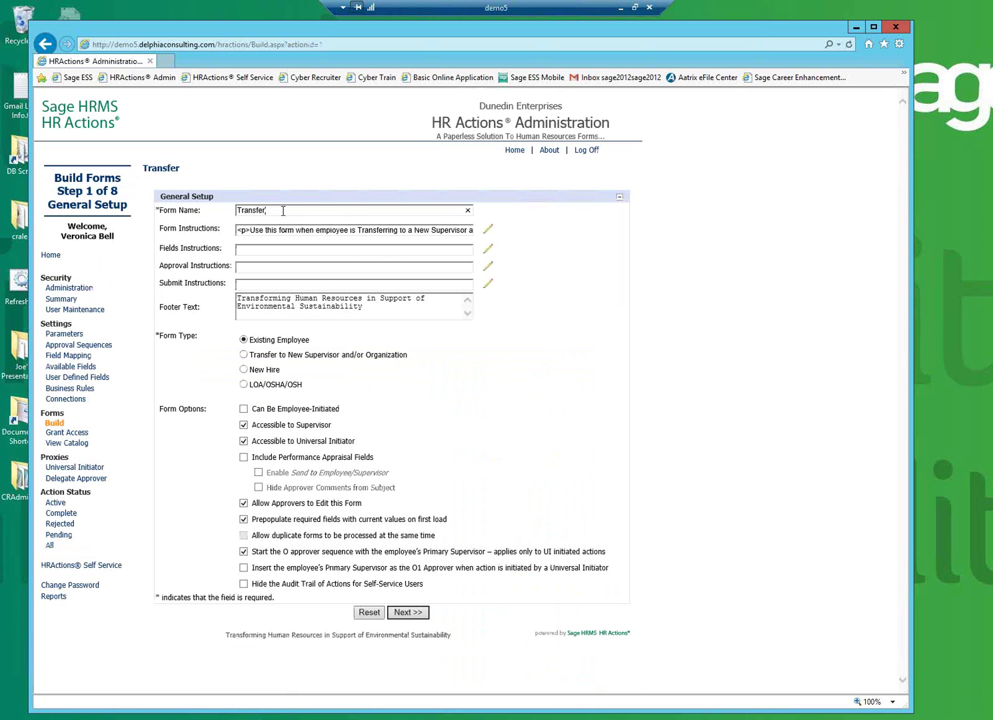
left_click(489, 232)
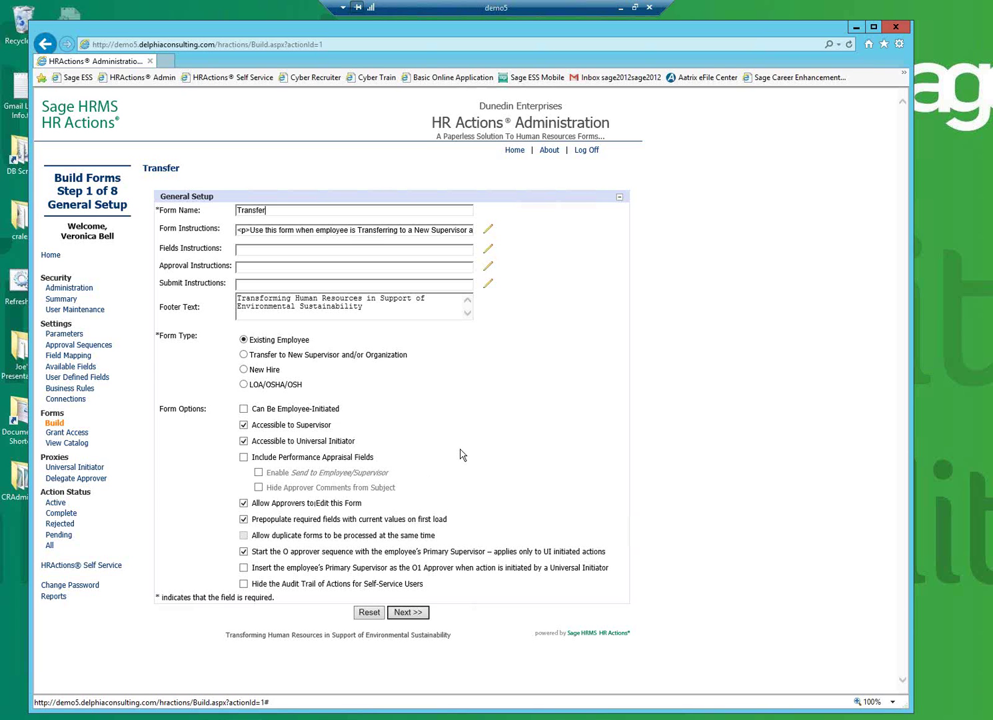
left_click(411, 612)
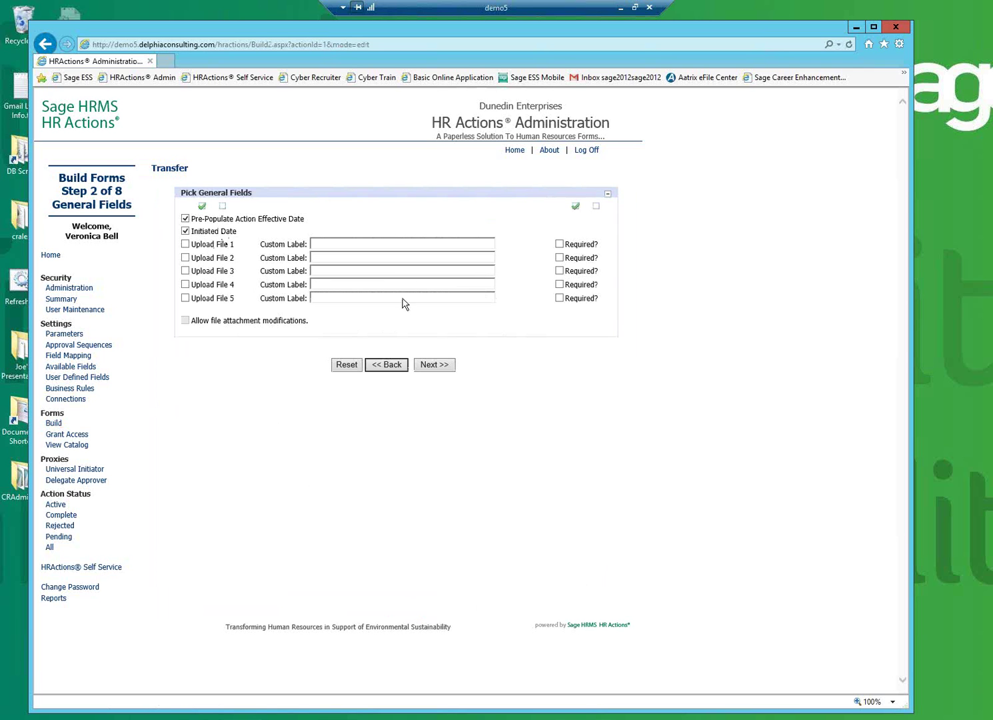
Enable Upload File 1 labelled 'Letter of support from customer' and continue to DataBase Fields.
left_click(186, 245)
left_click(337, 246)
type("Letter of support from customer")
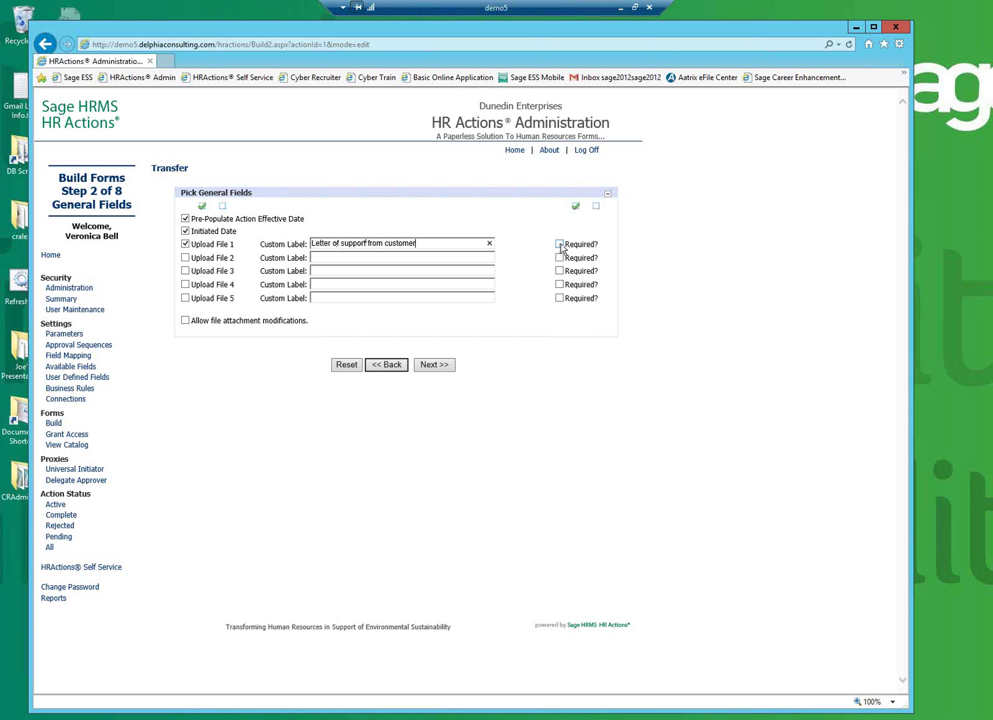
left_click(452, 368)
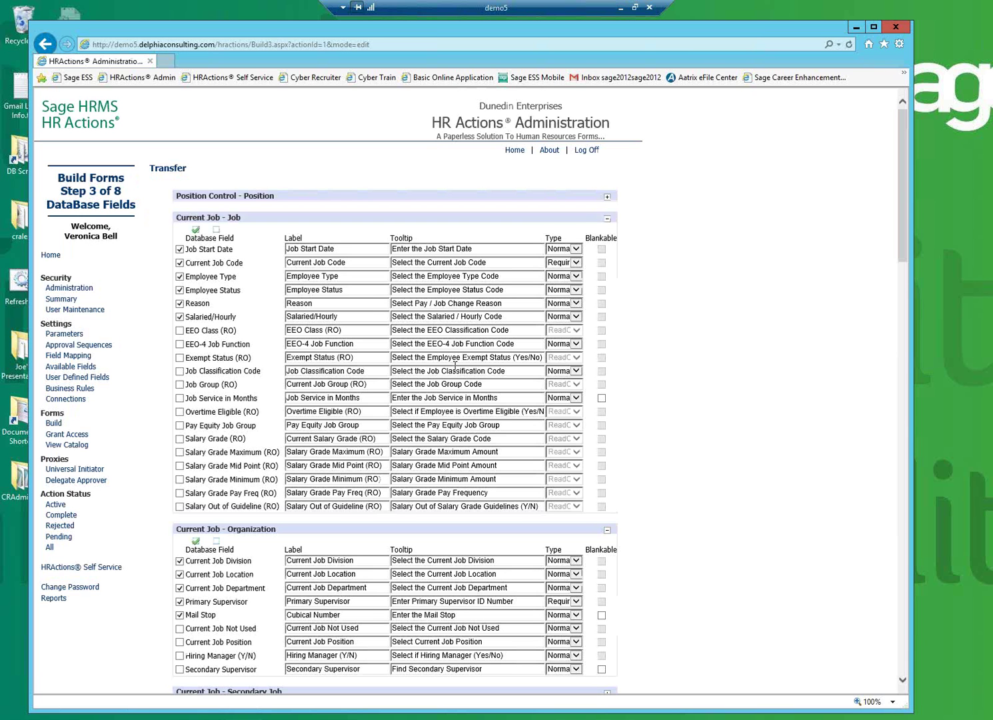
Relabel Bonus Amount as 'One time transfer bonus', type Normal and Blankable, then continue.
left_click_drag(901, 194, 918, 335)
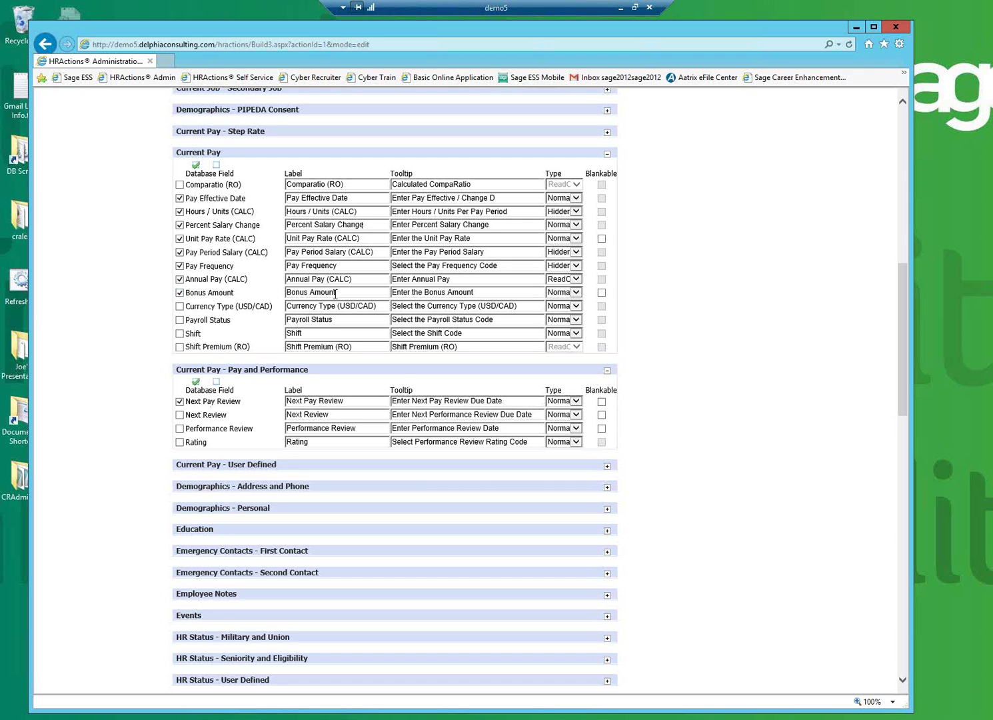
left_click_drag(339, 294, 292, 296)
type("One time transfer bonus")
left_click(576, 293)
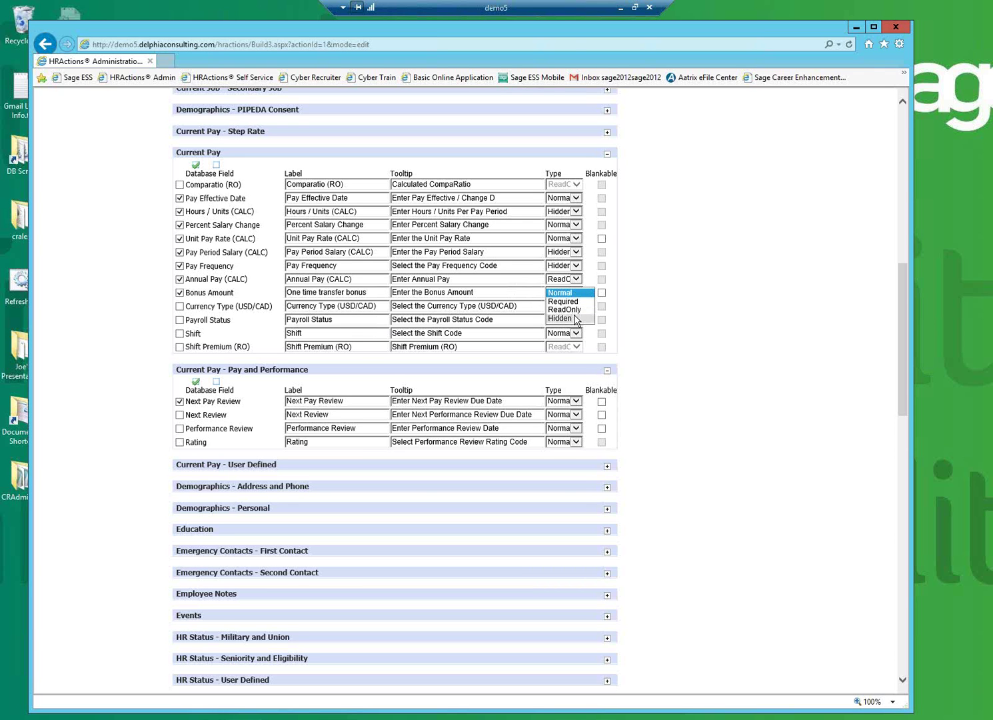
left_click(561, 293)
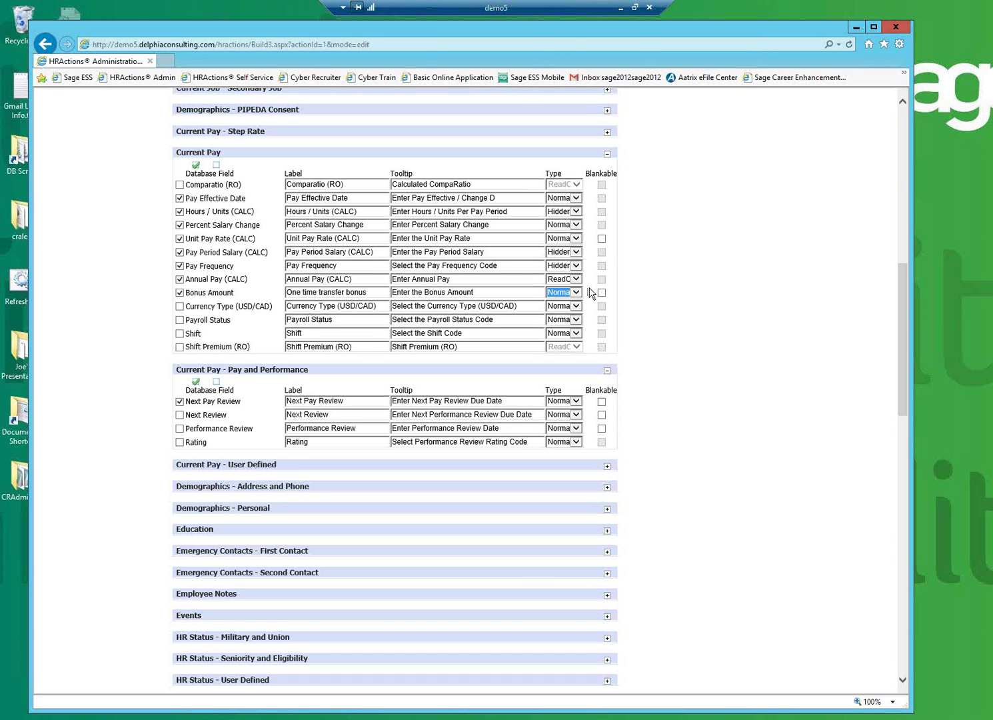
left_click(601, 292)
left_click_drag(903, 409, 937, 684)
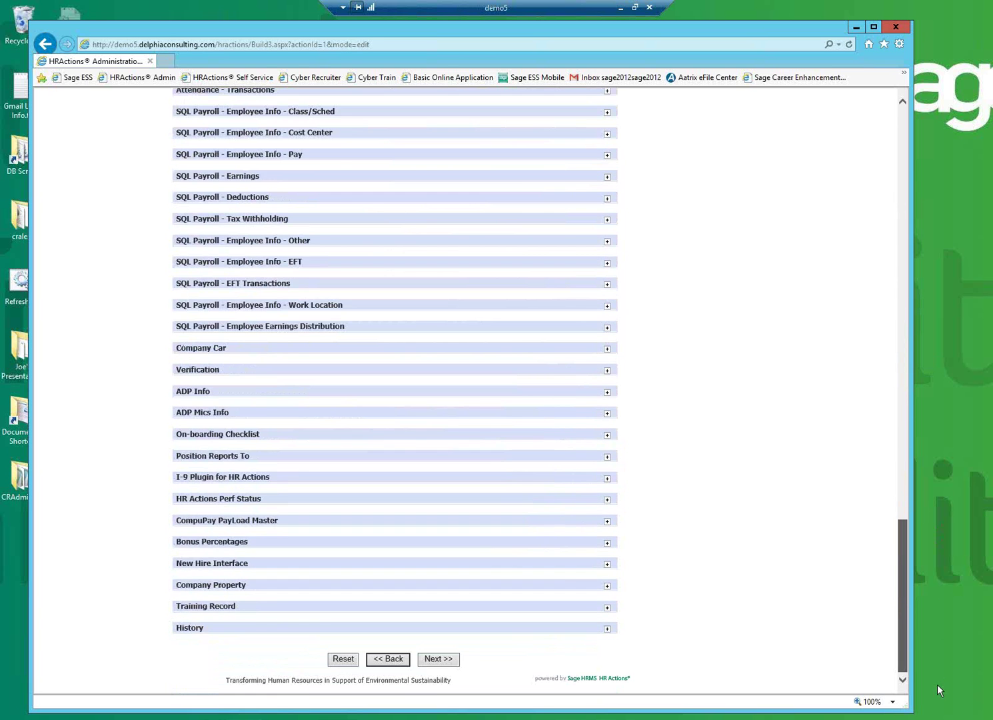
key("Return")
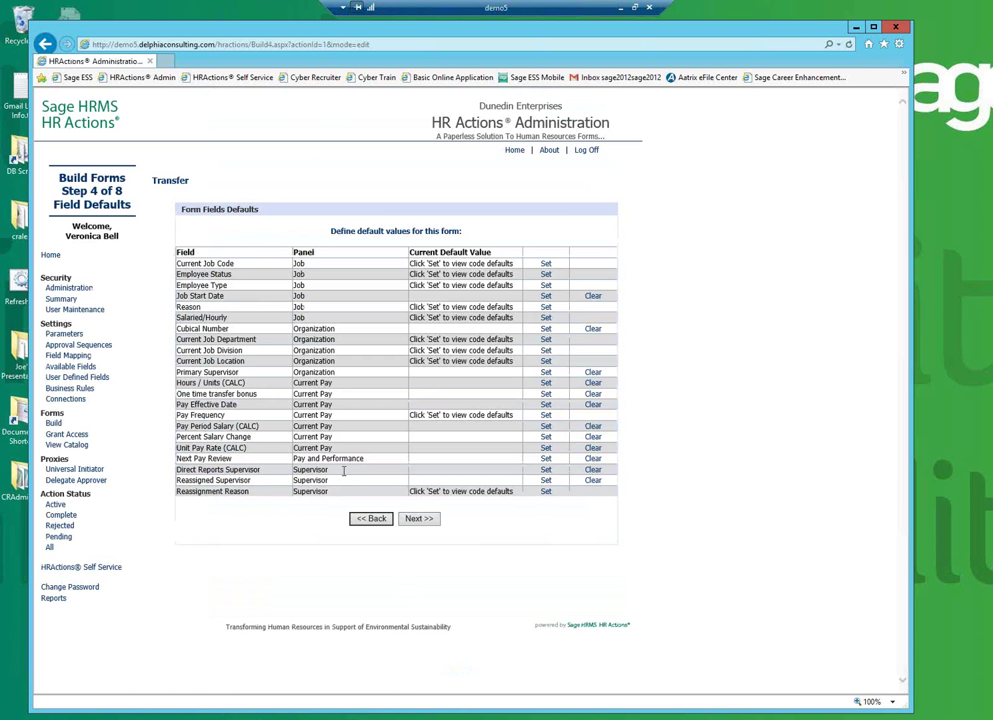
Default the Reason field to Promotion for DEC and DEU, then advance to Multi-Row Table Access.
left_click(546, 309)
left_click(269, 176)
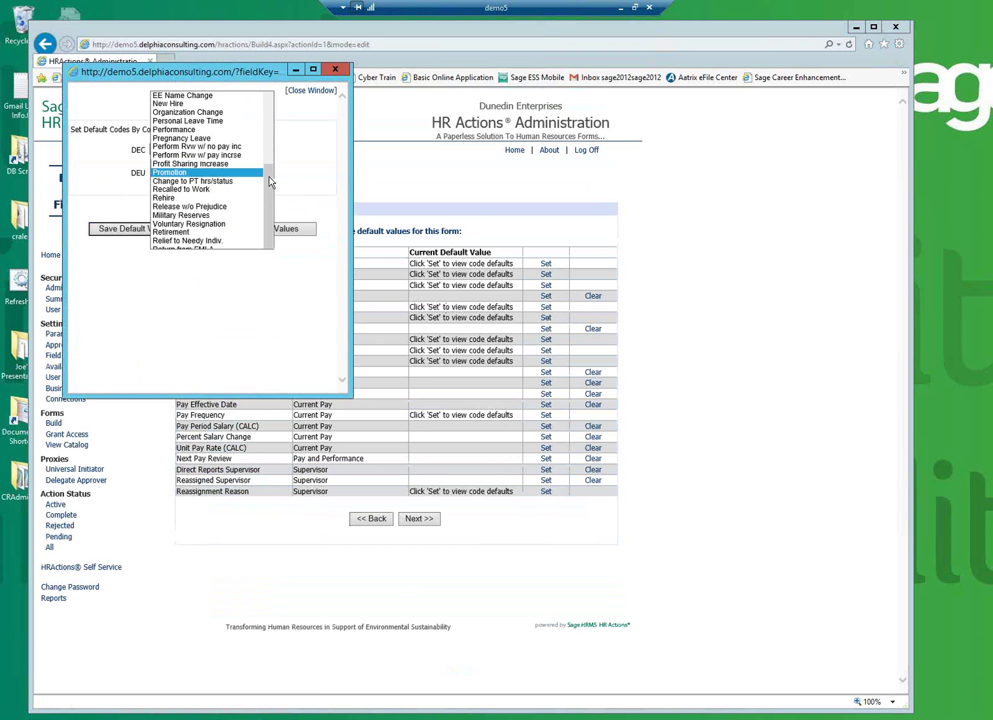
left_click_drag(269, 176, 275, 61)
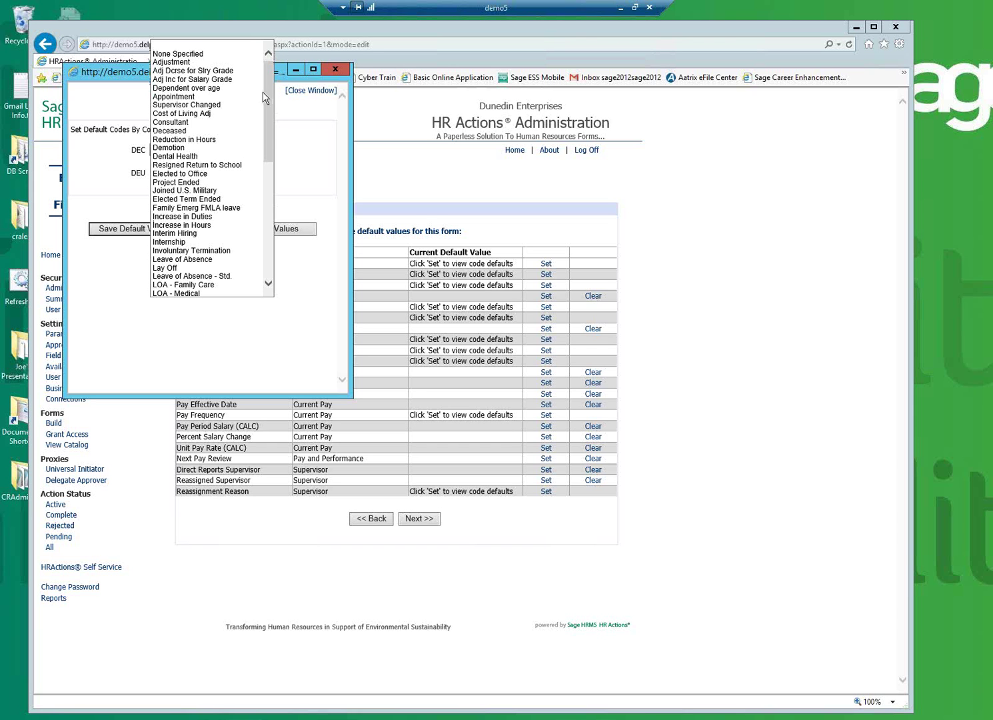
left_click_drag(267, 95, 279, 261)
left_click(262, 371)
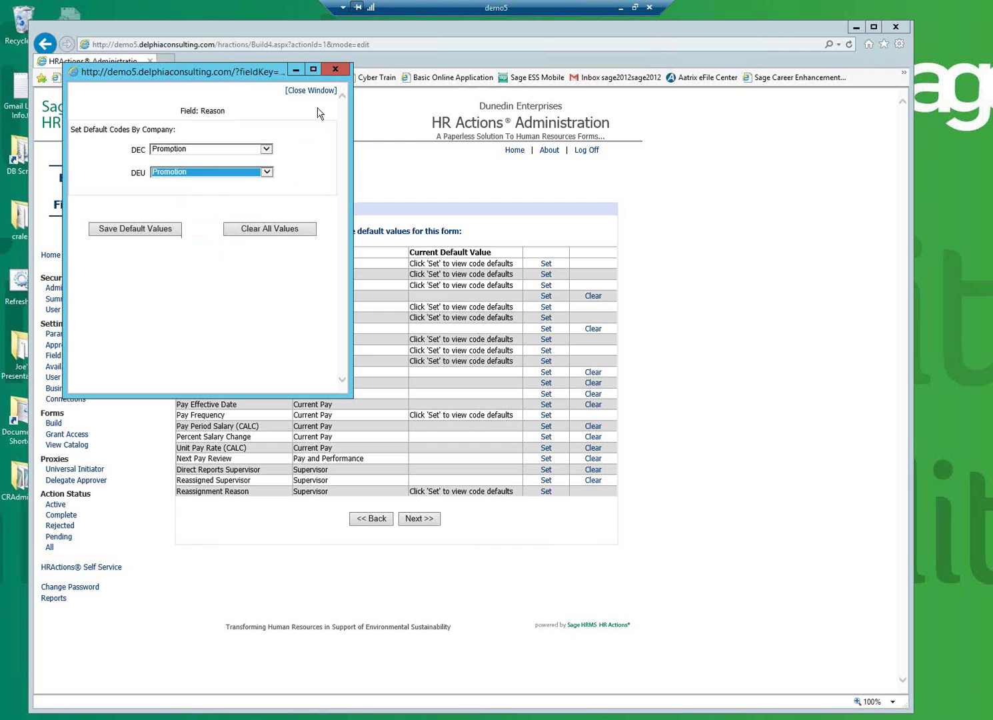
left_click(335, 71)
left_click(415, 520)
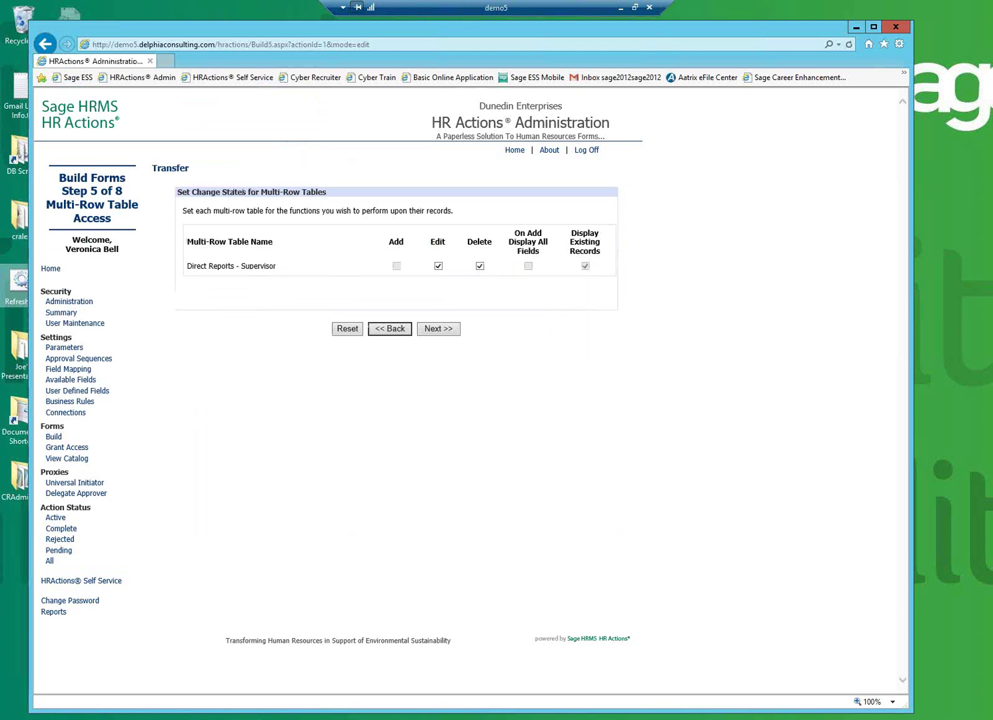
Move on to User Defined Fields and collapse the Define Textbox Fields section.
double_click(253, 267)
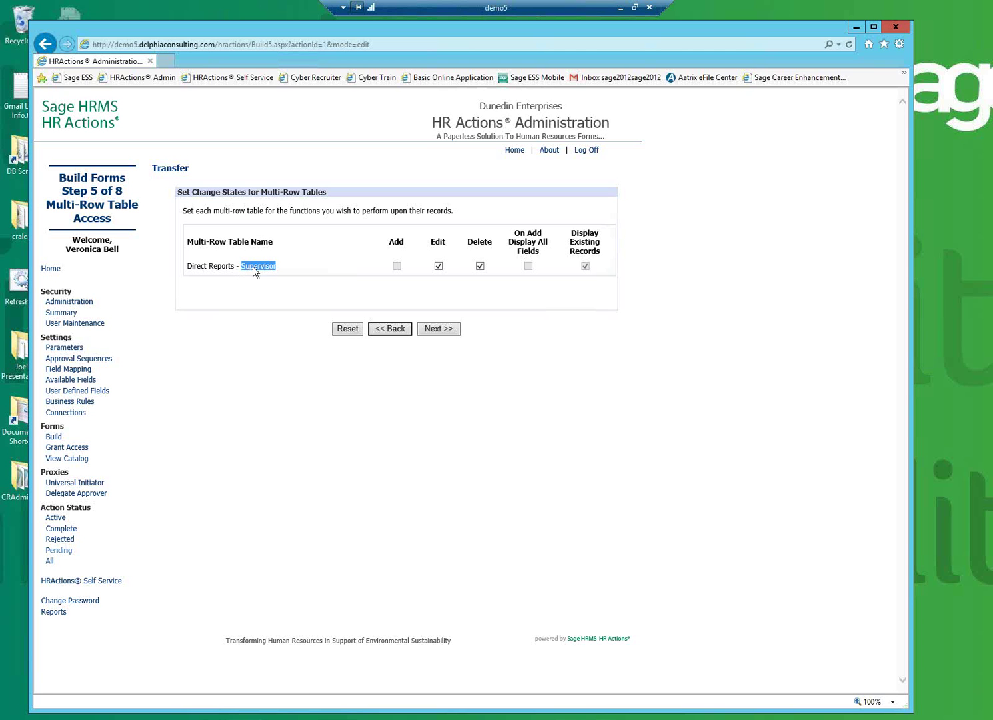
left_click(438, 329)
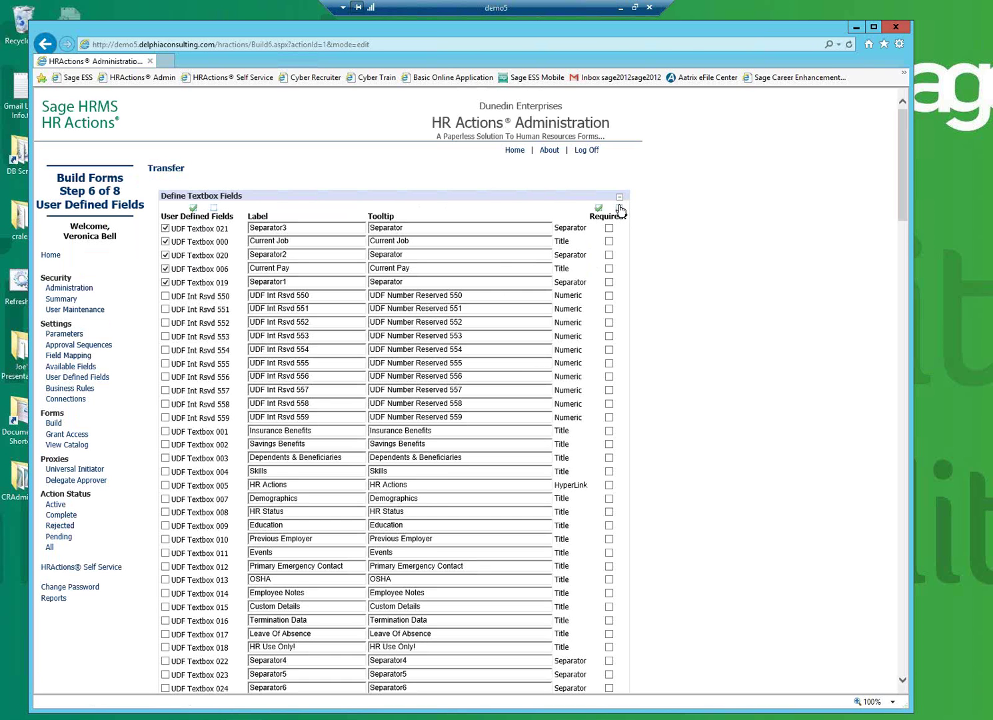
left_click(619, 198)
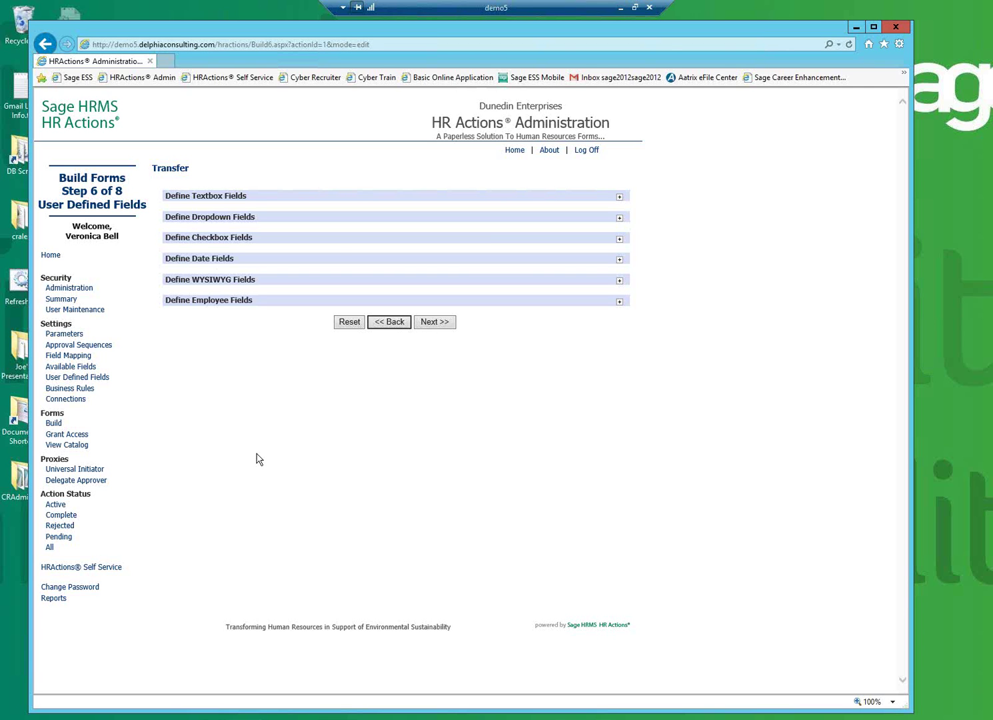
Order 'One time transfer bonus' below Annual Pay (CALC), then advance to Workflow.
left_click(436, 323)
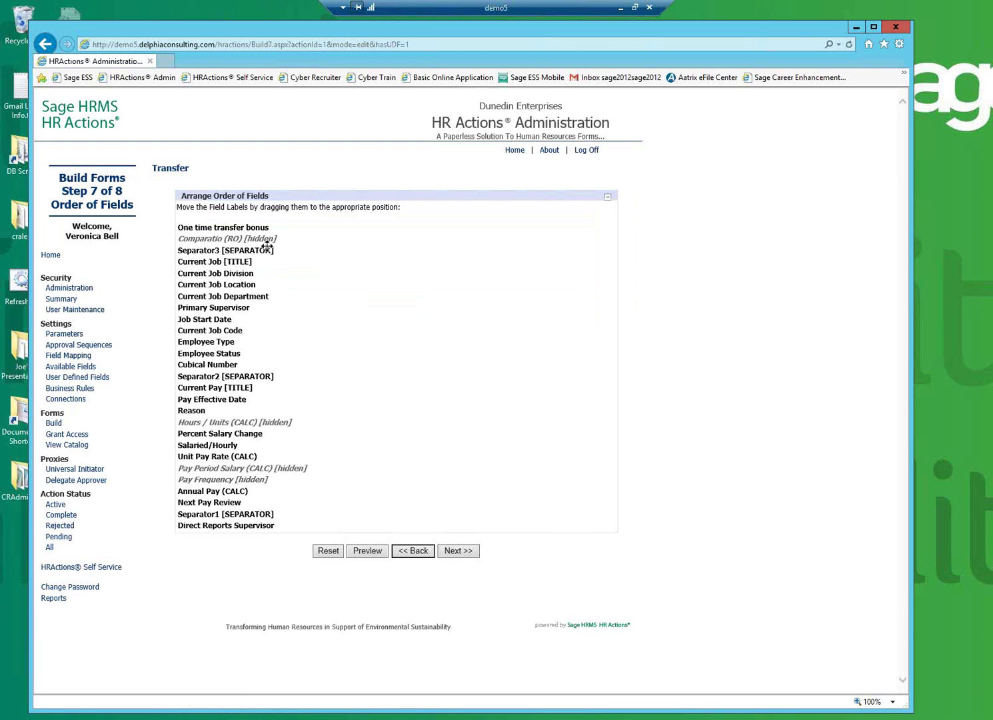
left_click_drag(244, 227, 233, 485)
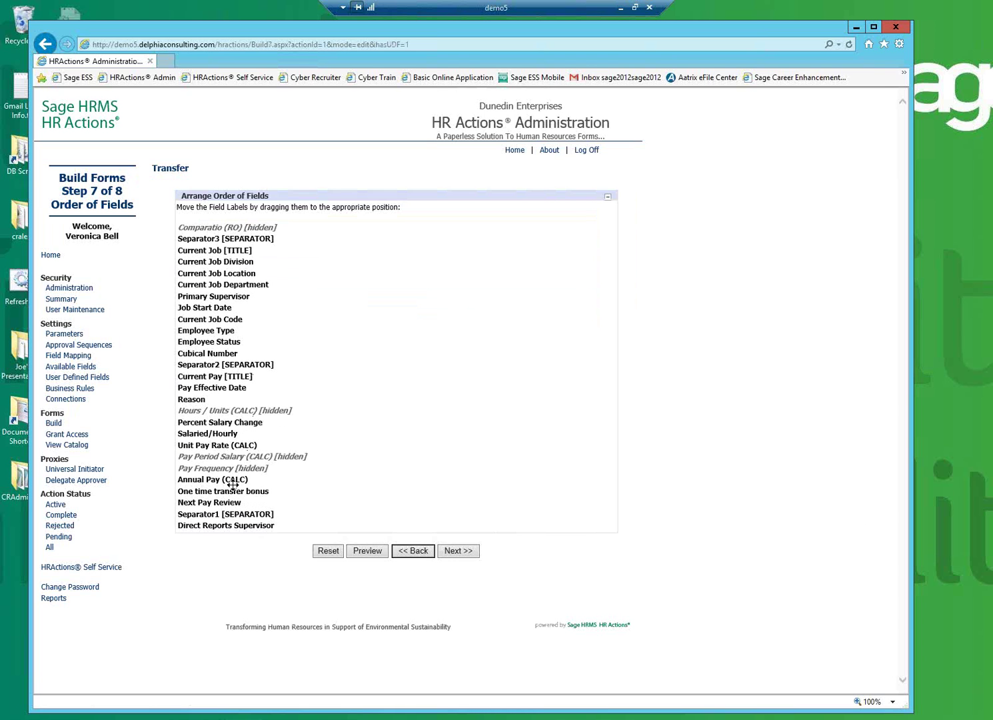
left_click(459, 550)
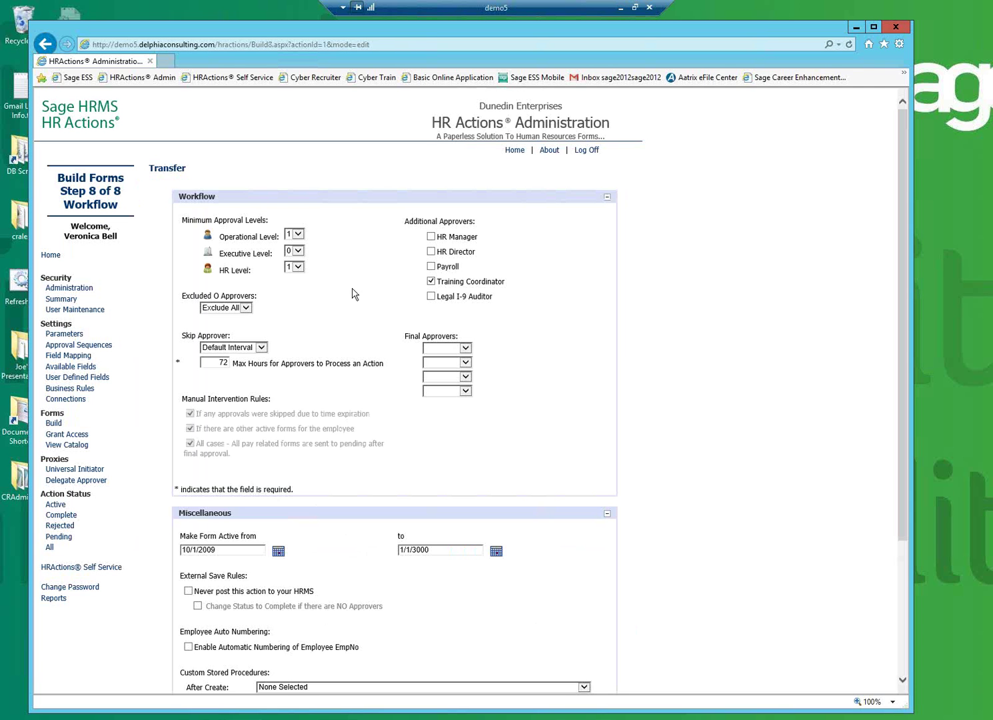
Review the Operational, HR Level and Training Coordinator approvals, then finish the Transfer form.
triple_click(231, 241)
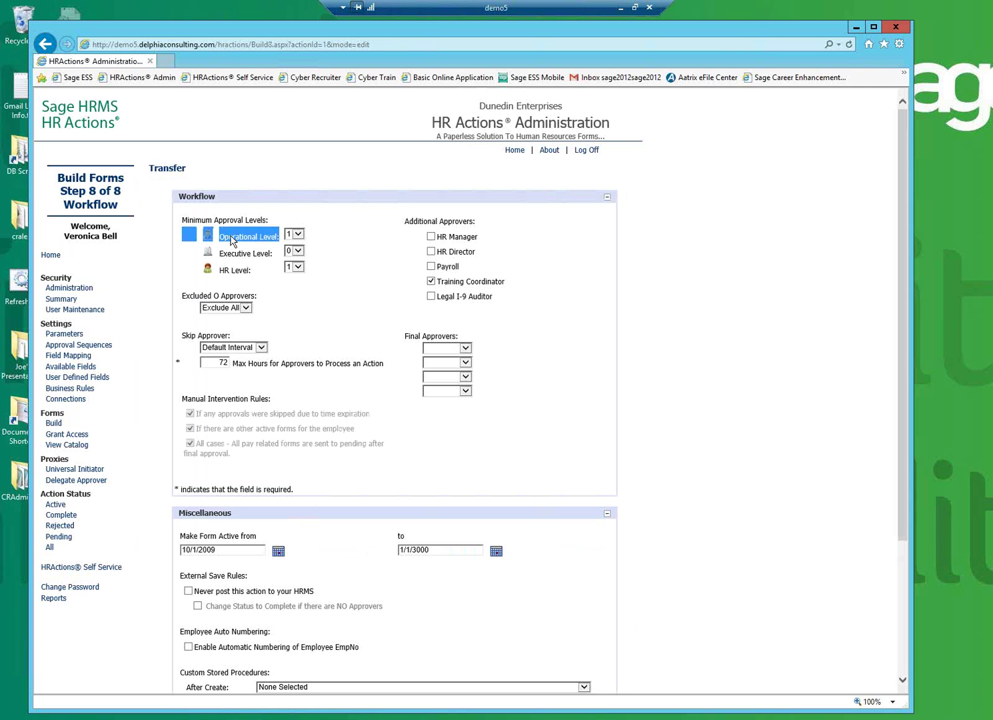
triple_click(240, 271)
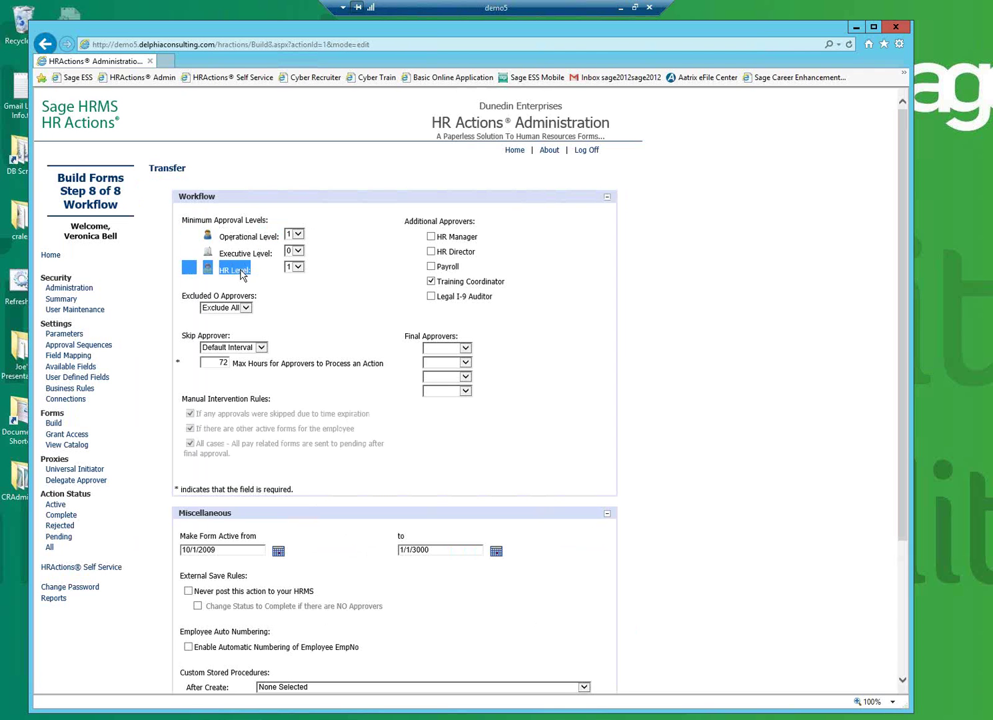
triple_click(485, 285)
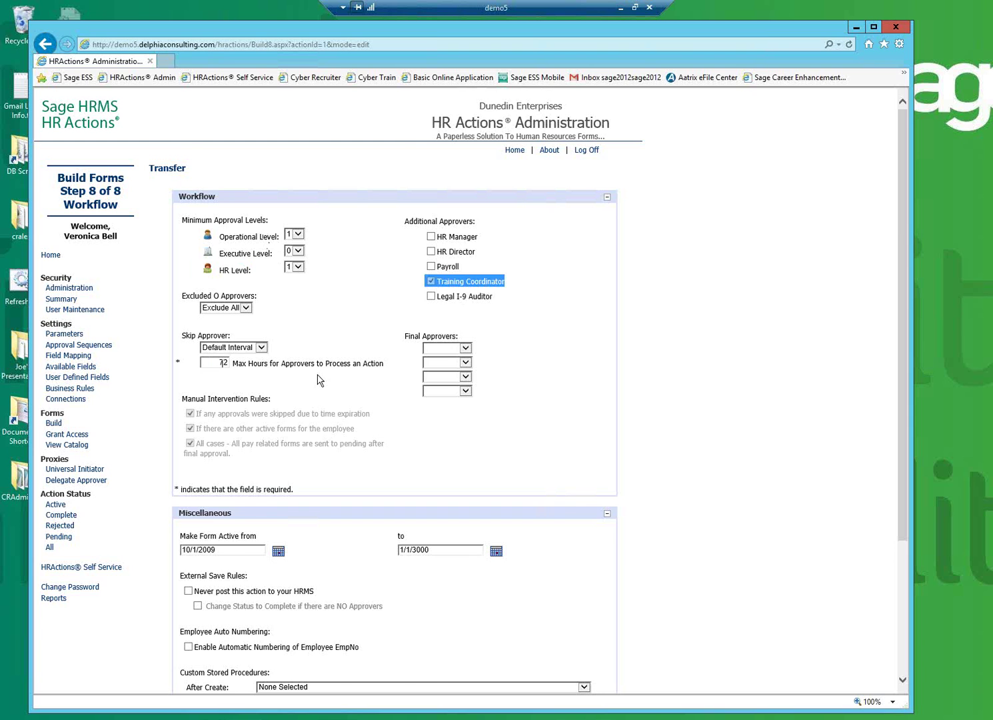
scroll(318, 380, "down", 3)
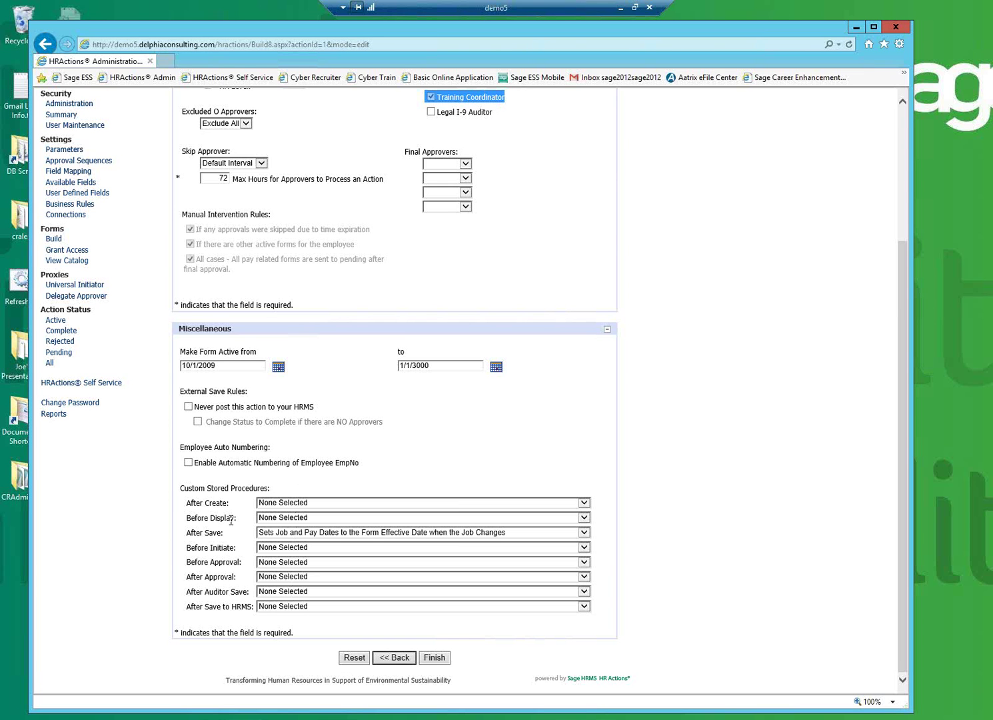
left_click(439, 661)
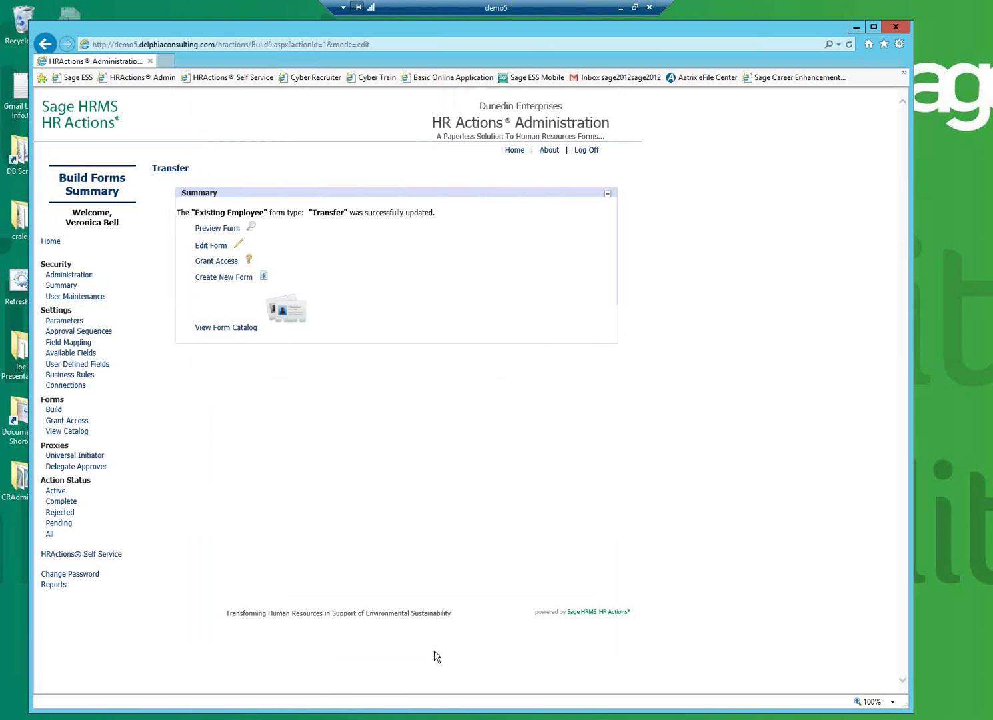
View the Transfer form's access settings and full org-level tree, then go to Business Rules.
left_click(226, 264)
scroll(340, 388, "down", 2)
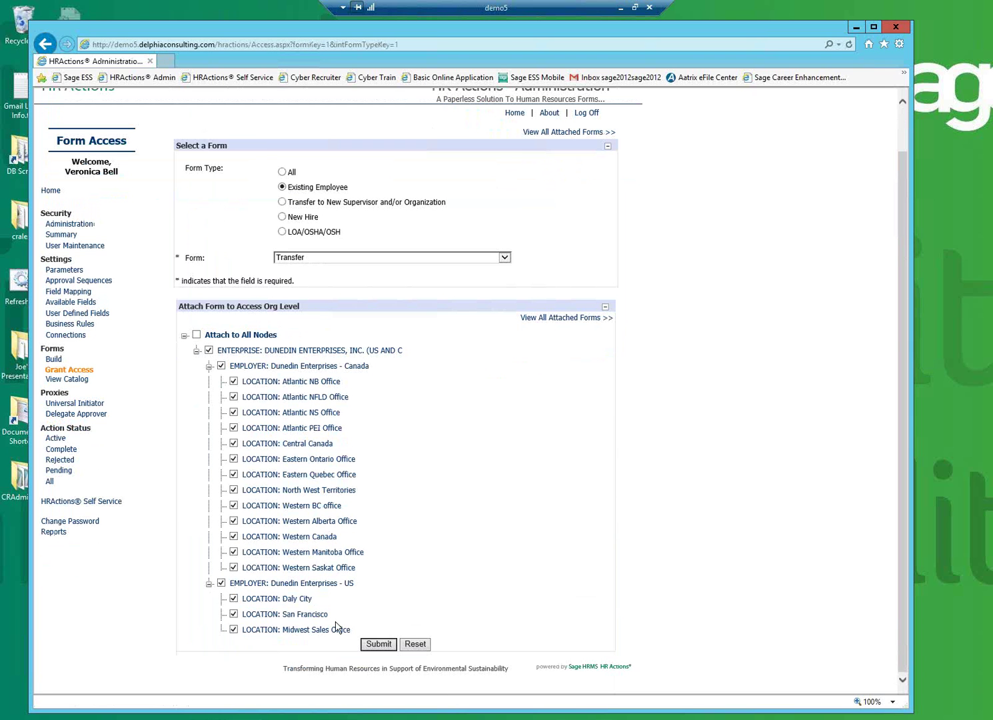
left_click(91, 327)
Set the rule condition to New Bonus Amount (Current Pay) greater than 1500.
left_click(204, 209)
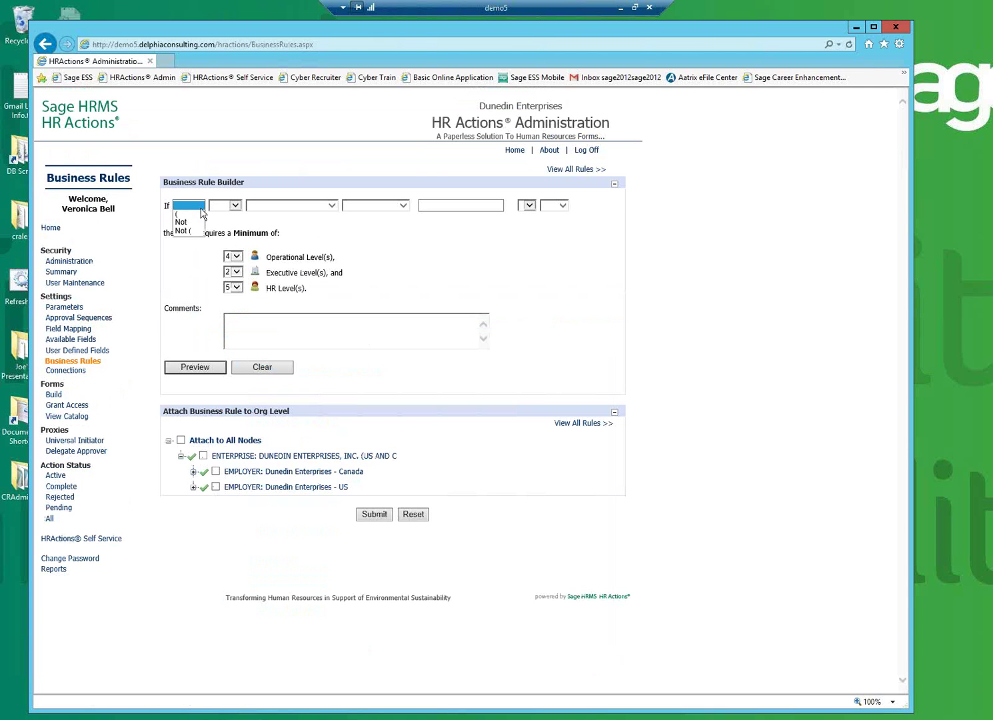
left_click(236, 206)
left_click(230, 214)
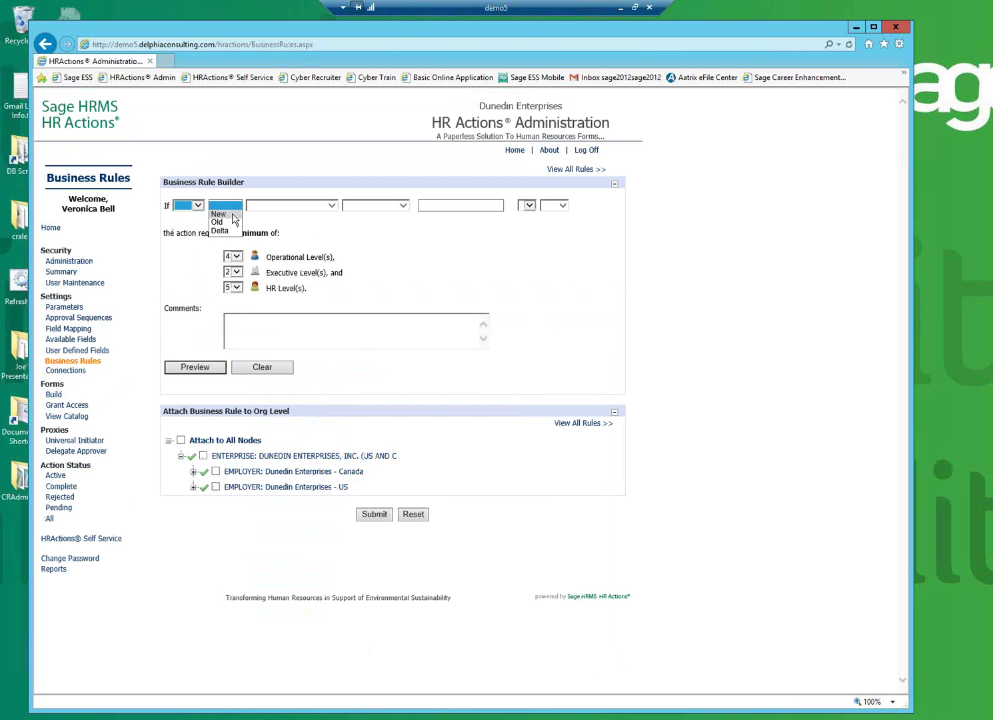
left_click(264, 207)
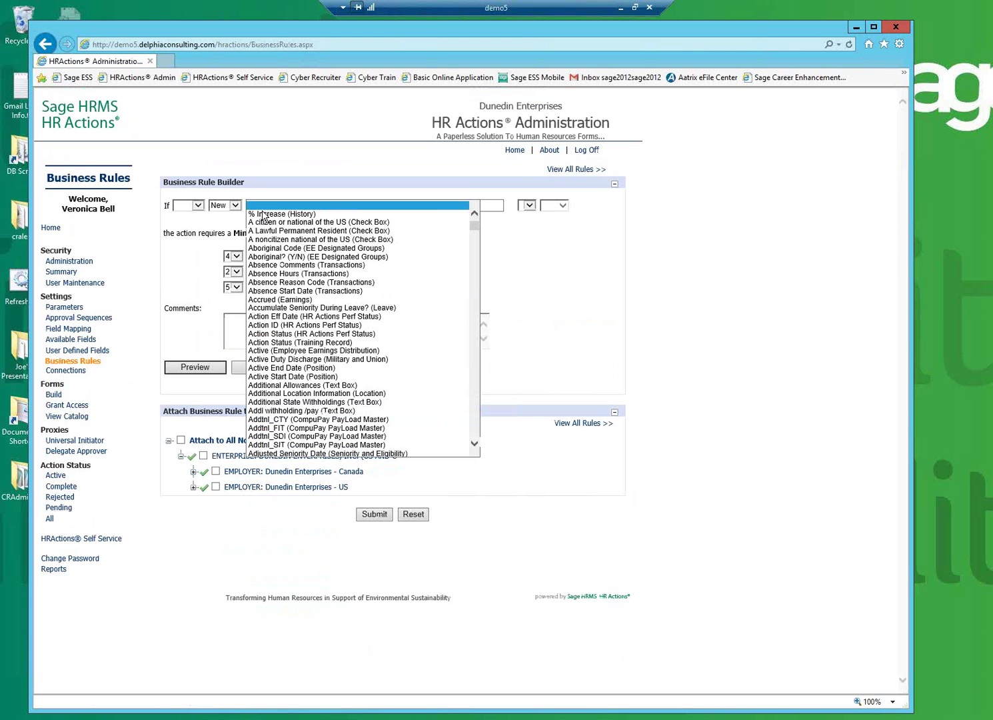
type("bon")
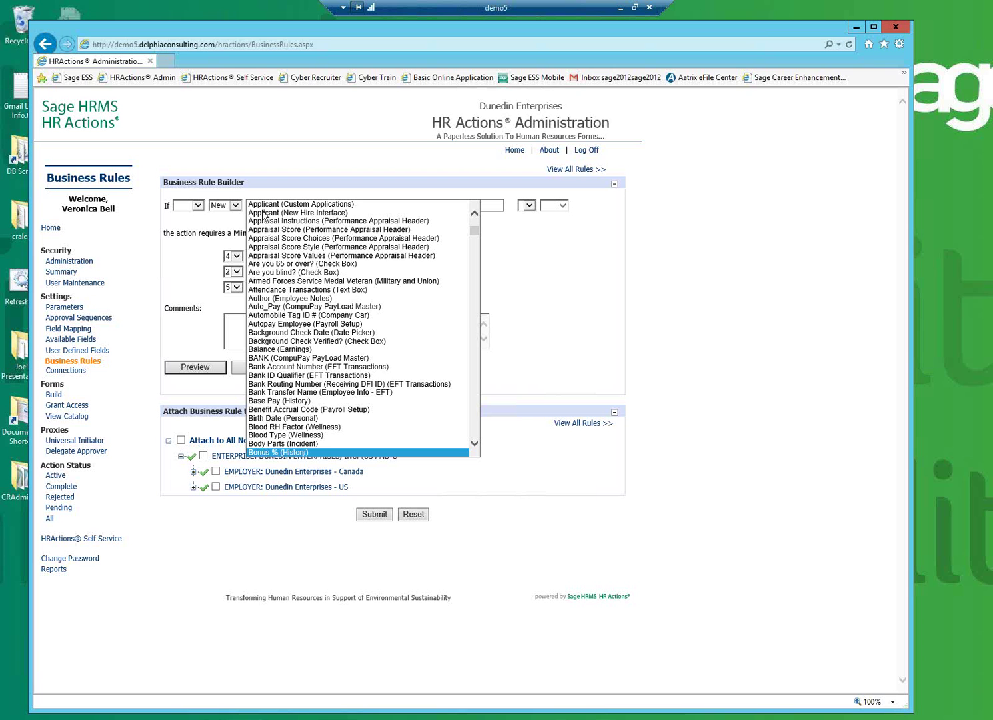
scroll(270, 230, "down", 1)
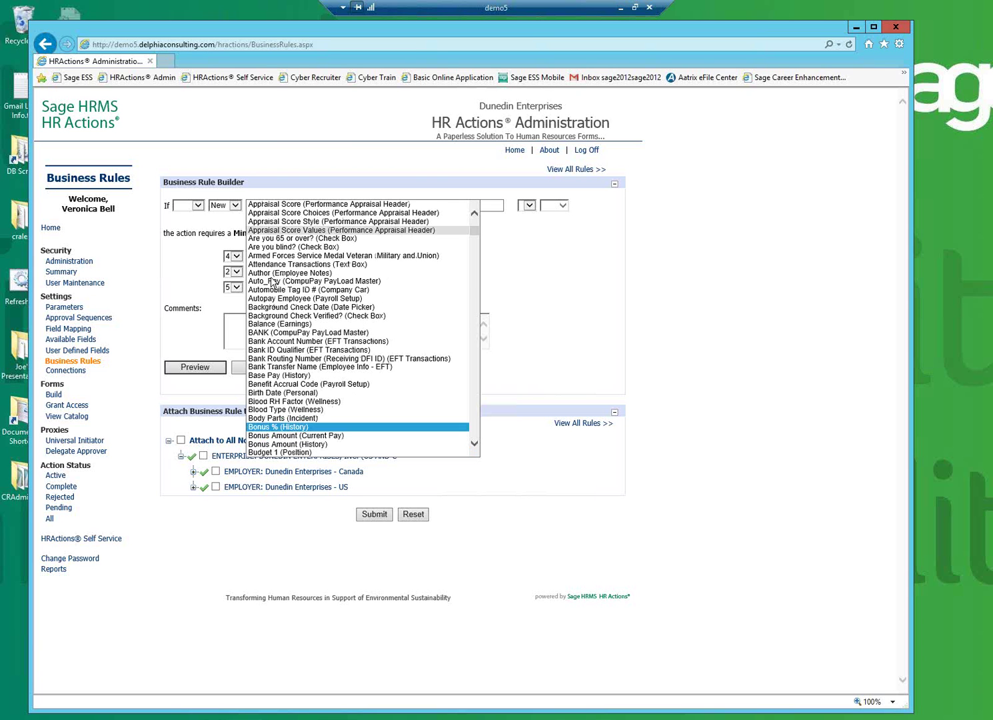
left_click(318, 436)
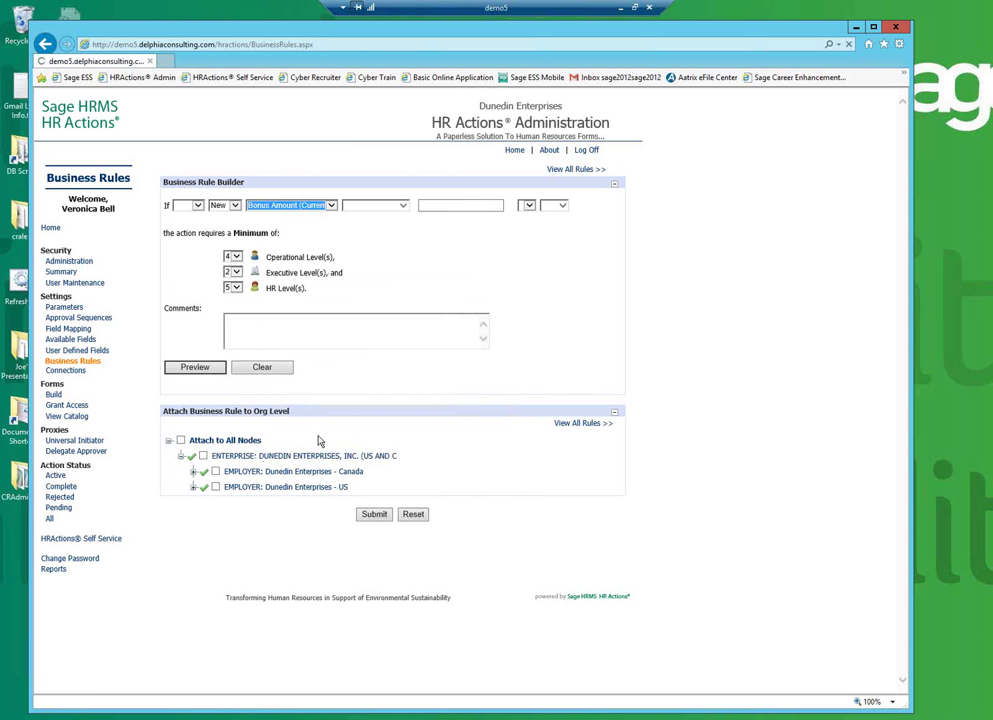
left_click(401, 207)
left_click(398, 221)
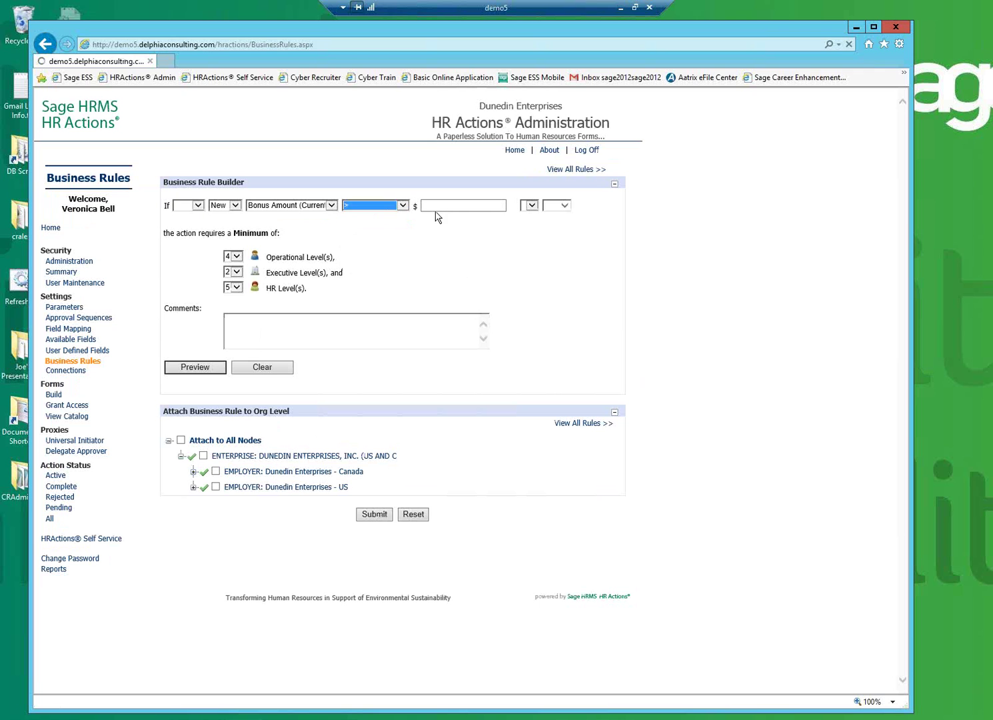
left_click(439, 206)
type("1500")
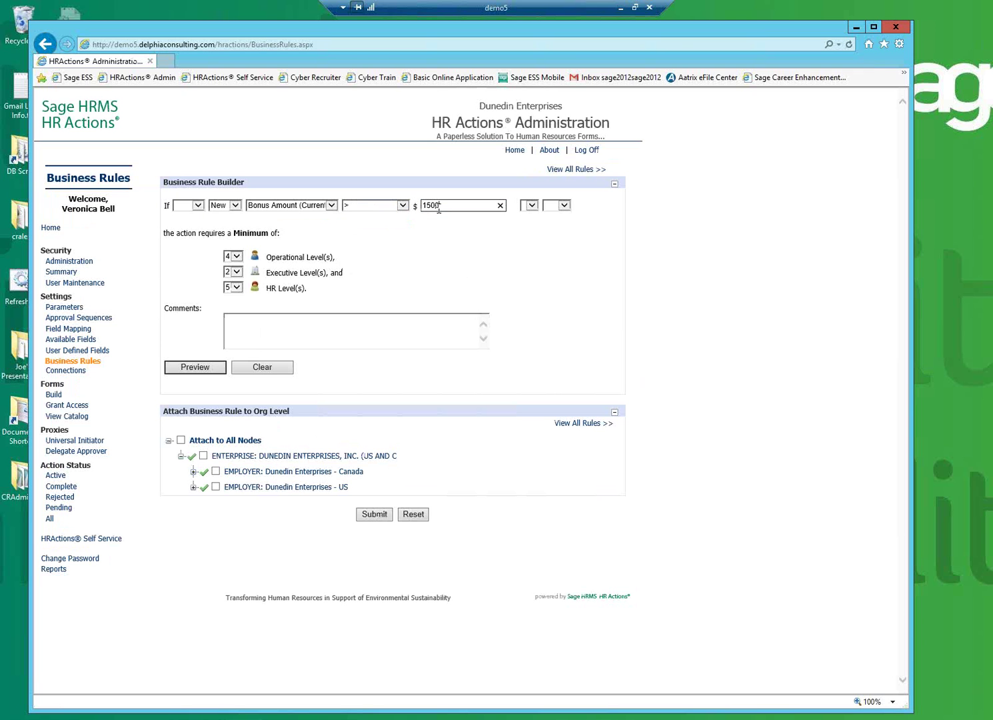
Require 2 Operational and 0 HR approval levels, attach to all org nodes, and submit.
left_click(235, 256)
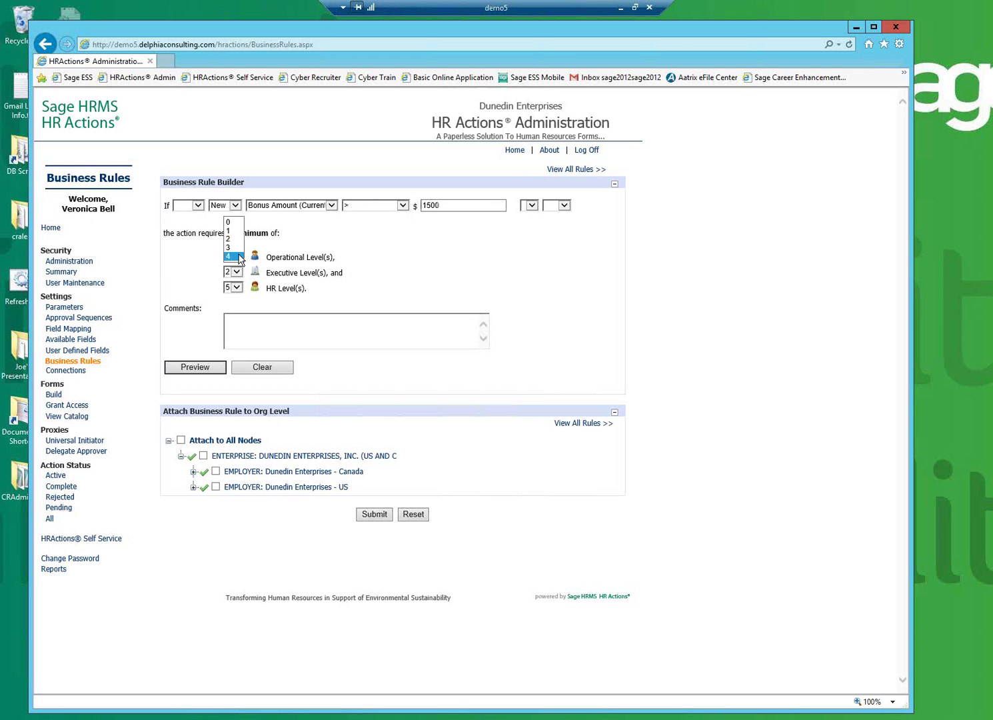
left_click(233, 239)
left_click(234, 270)
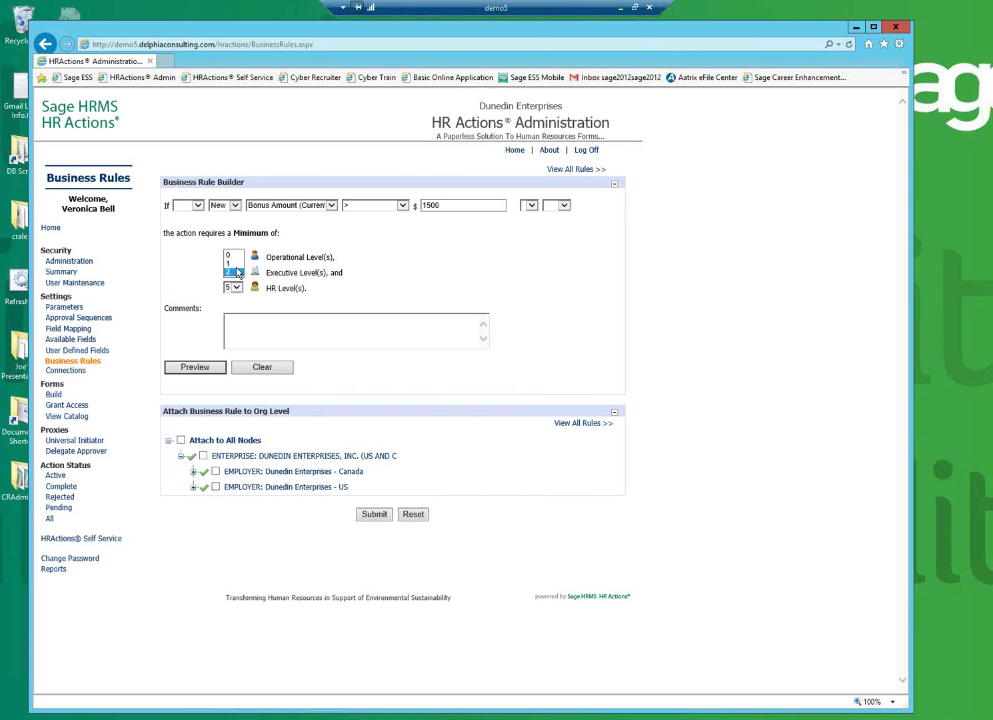
left_click(233, 257)
left_click(233, 288)
left_click(230, 246)
left_click(182, 441)
left_click(372, 516)
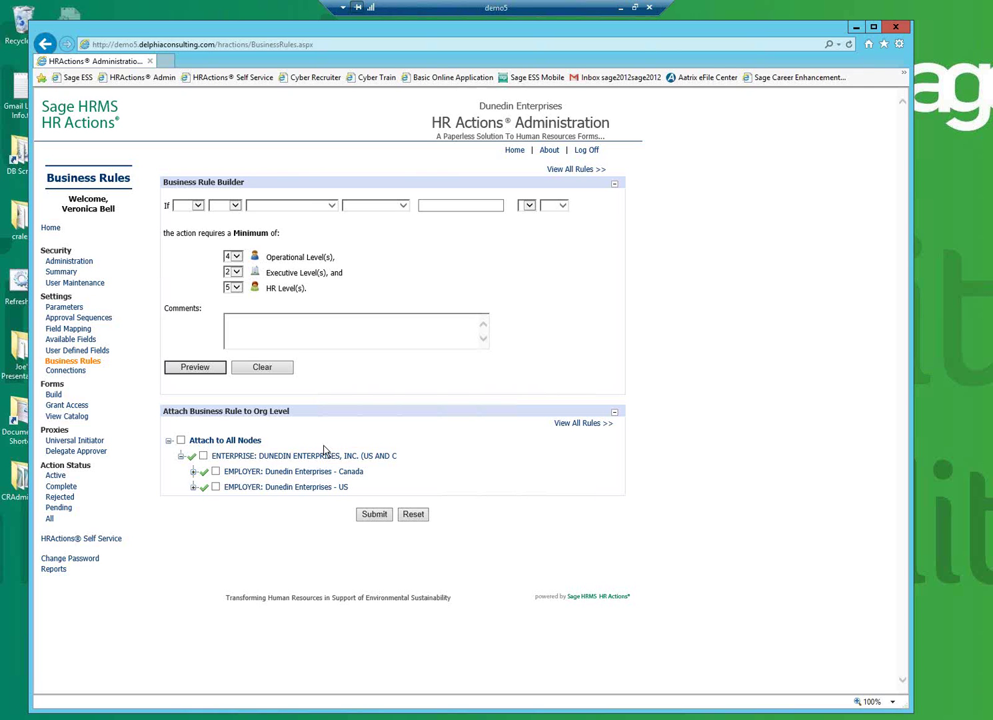
Build a second rule condition: New Bonus Amount (Current Pay) greater than 5000.
left_click(198, 205)
left_click(233, 208)
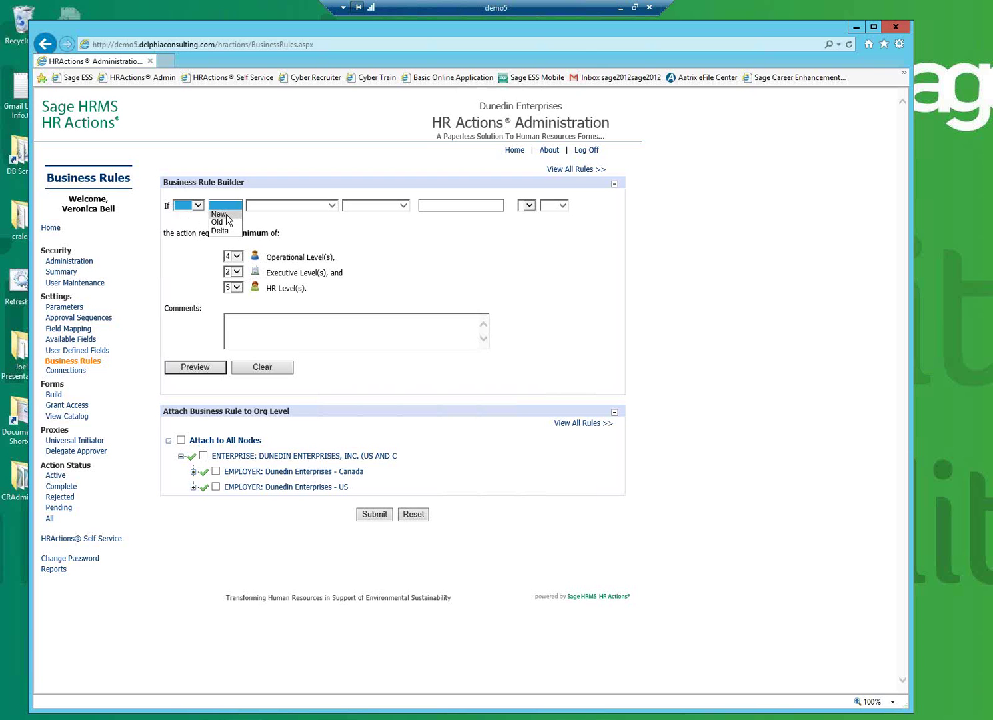
left_click(226, 214)
left_click(267, 207)
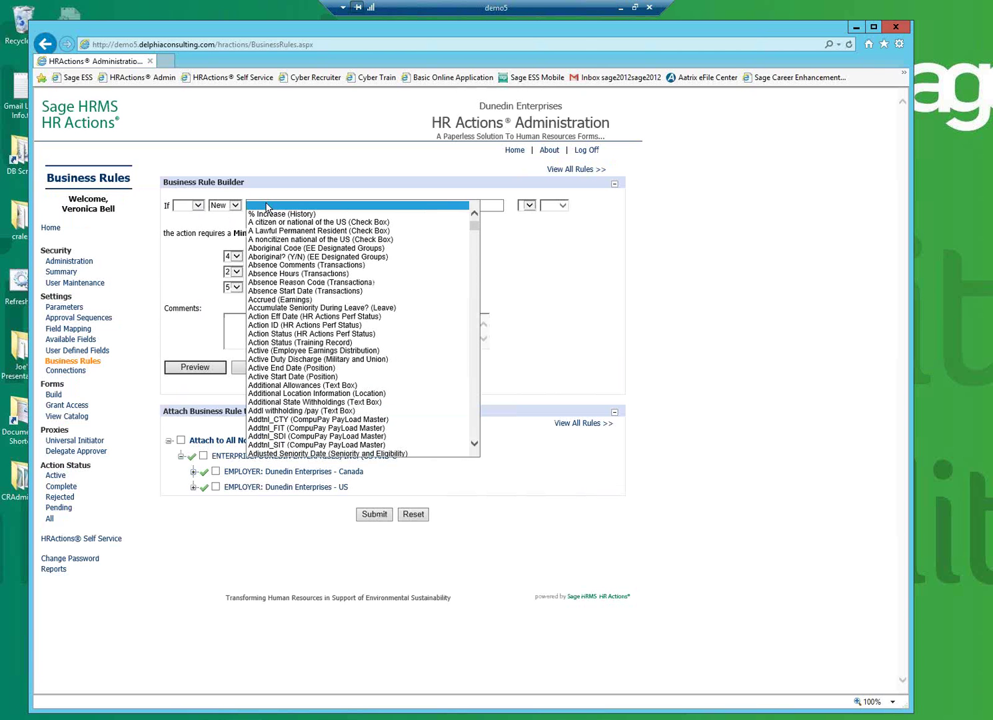
key("Down")
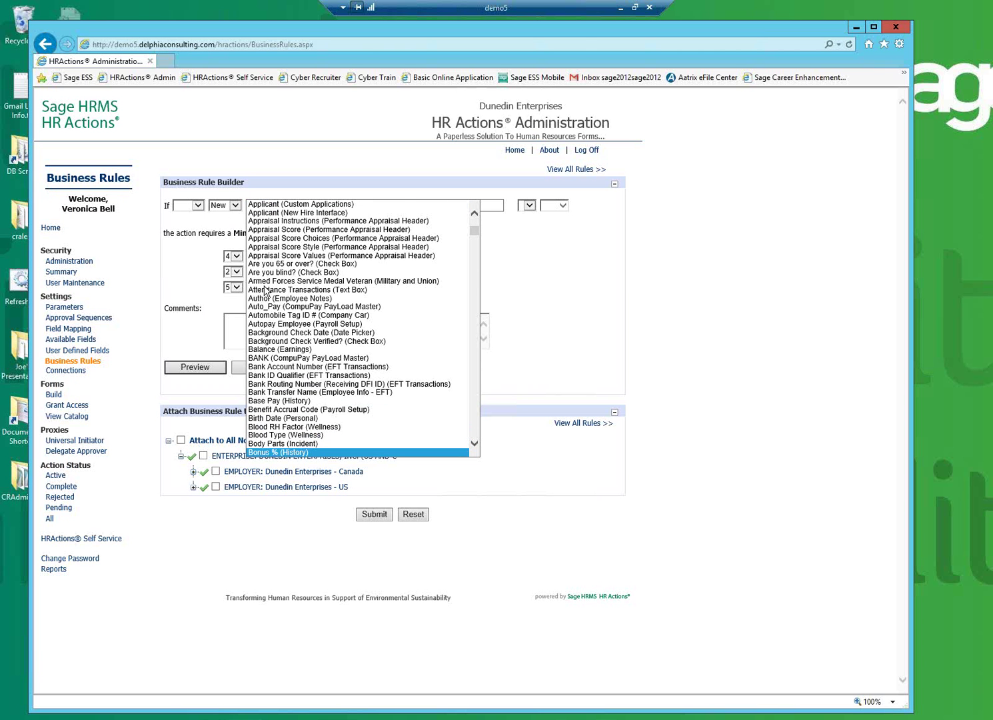
scroll(267, 293, "down", 2)
left_click(297, 416)
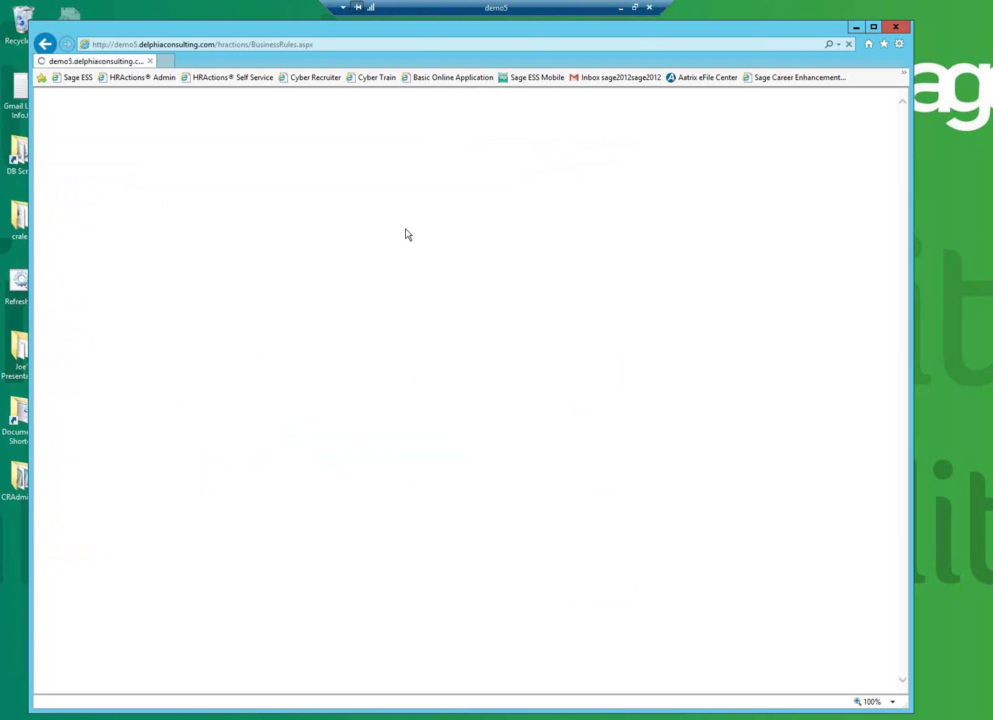
left_click(404, 205)
left_click(390, 221)
left_click(437, 206)
type("5000")
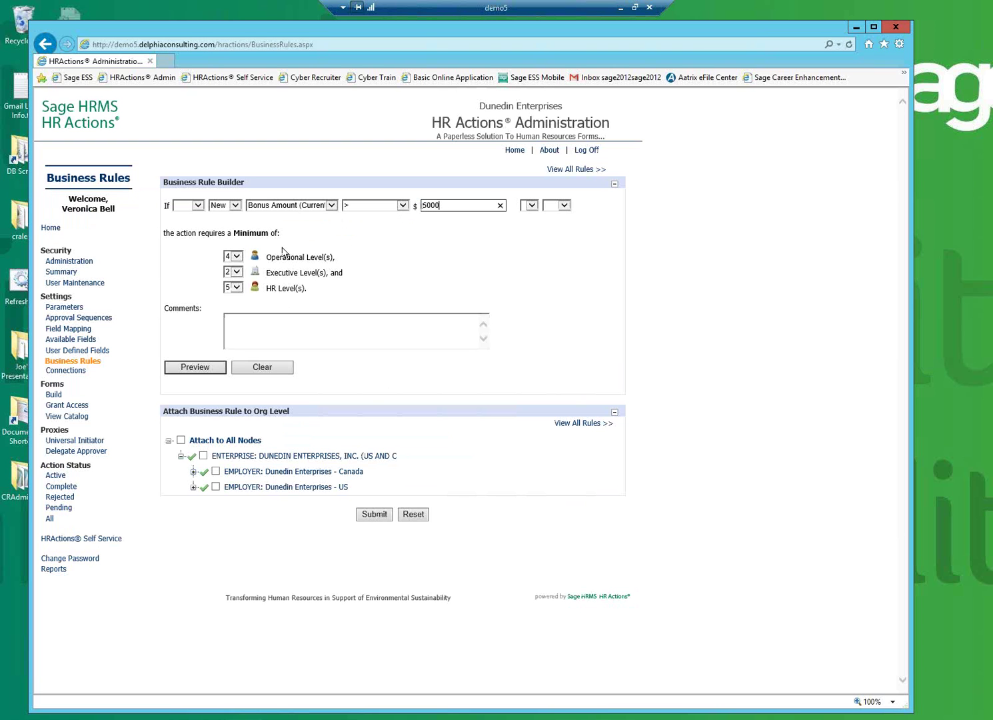
Require 0 Operational, 1 Executive and 0 HR levels, attach to all nodes, submit, then log off.
left_click(236, 256)
left_click(230, 230)
left_click(236, 272)
left_click(238, 269)
left_click(236, 287)
left_click(232, 246)
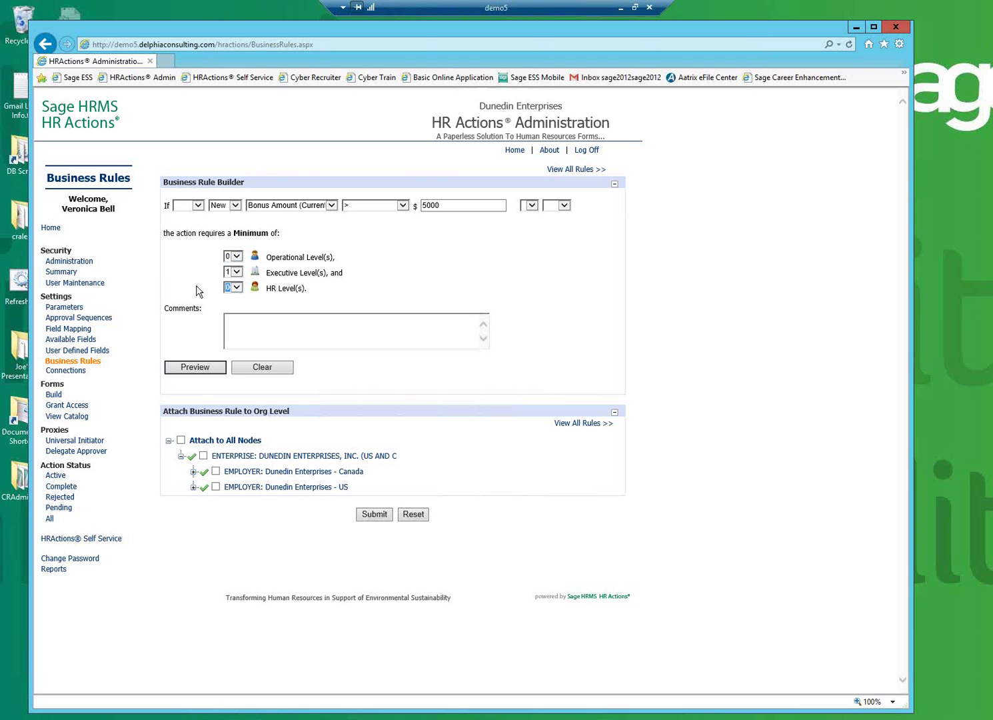
left_click(180, 440)
left_click(374, 514)
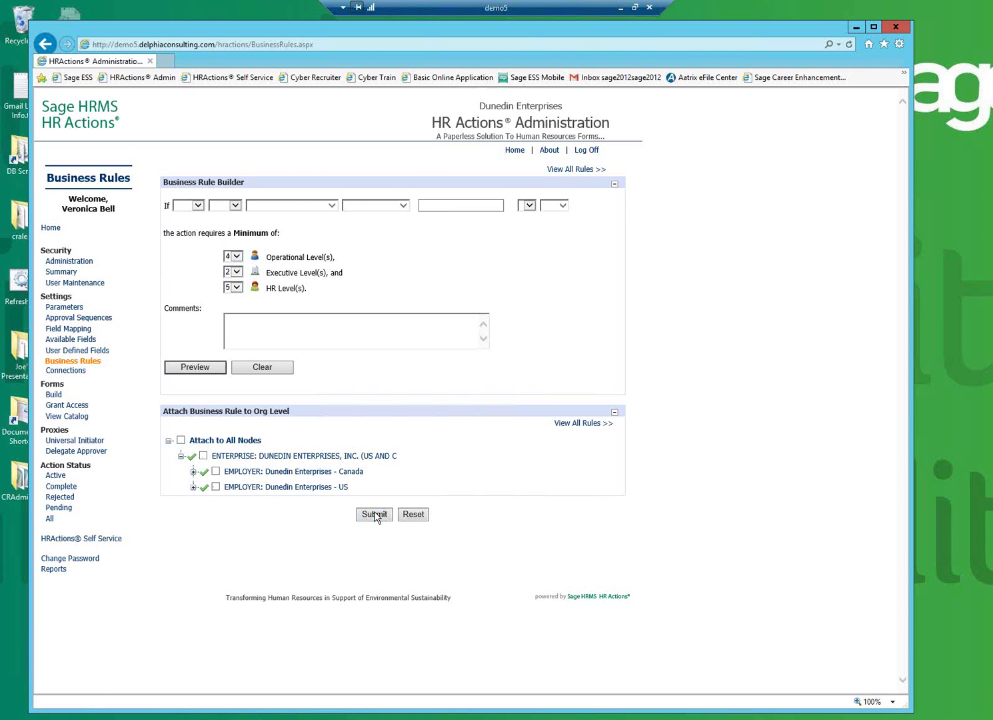
left_click(587, 150)
Log on to Sage ESS with the manager's user name and saved password, then start a manager HR action.
left_click(67, 78)
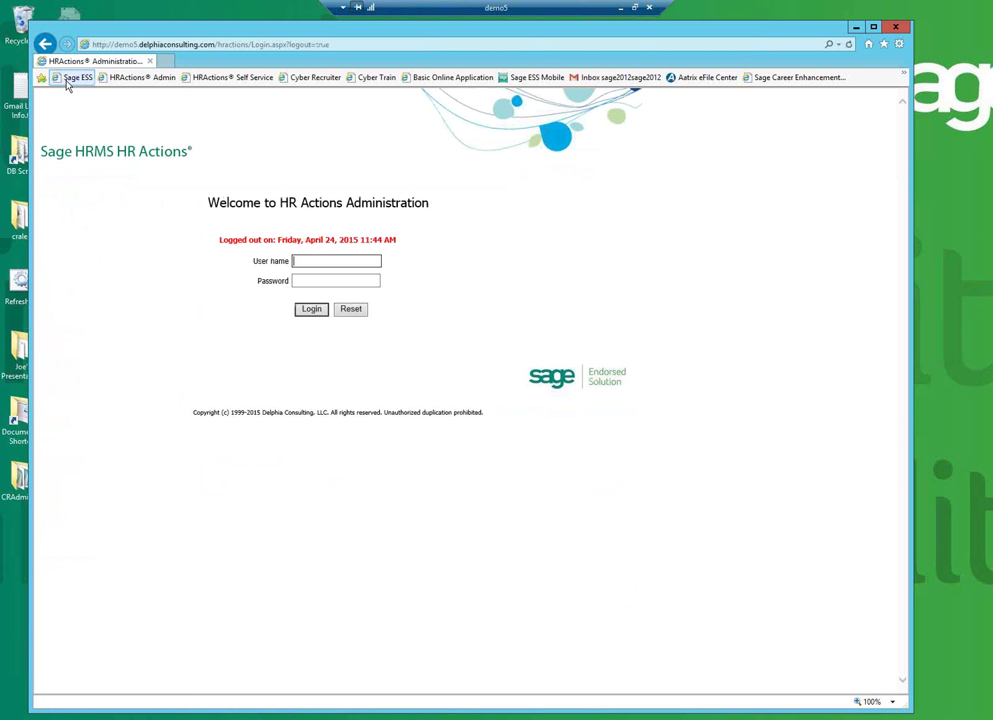
type("jwayne")
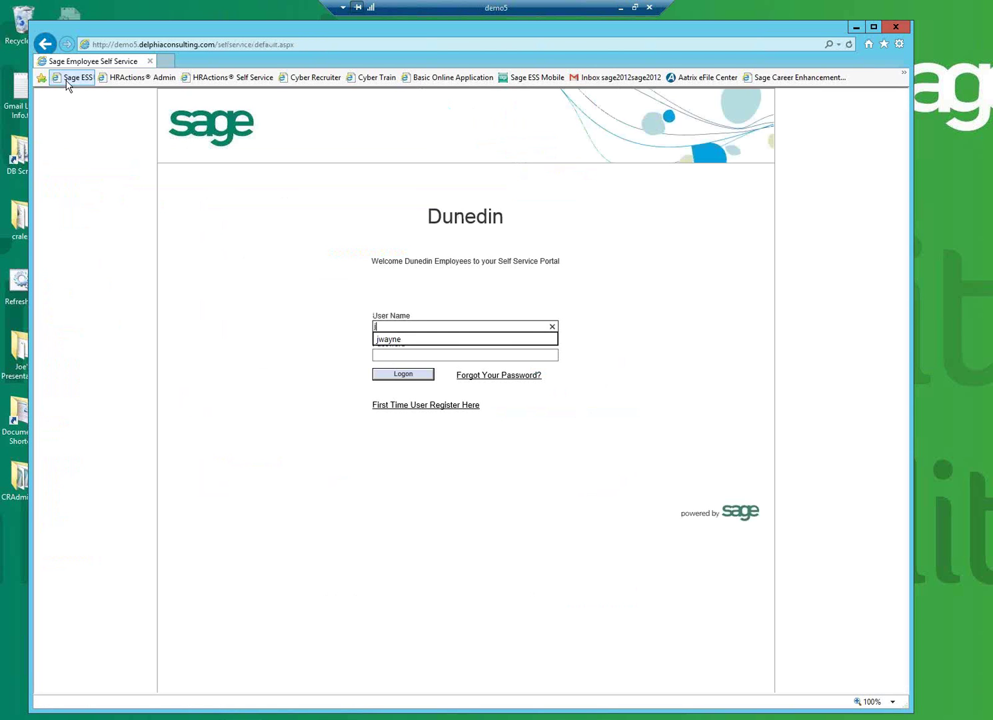
key("Tab")
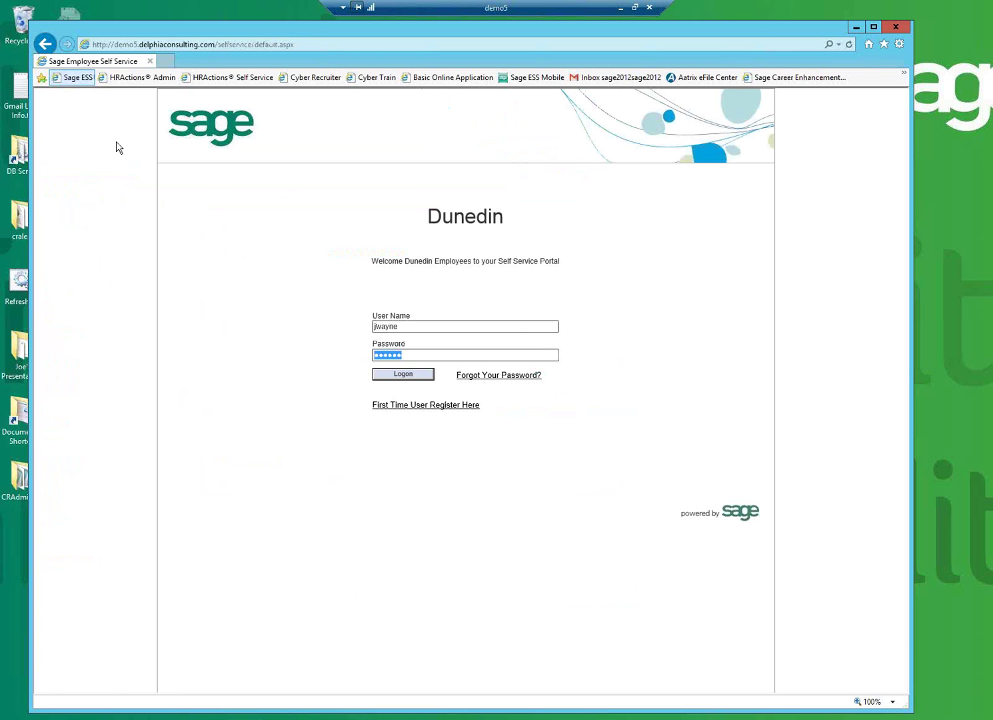
left_click(393, 377)
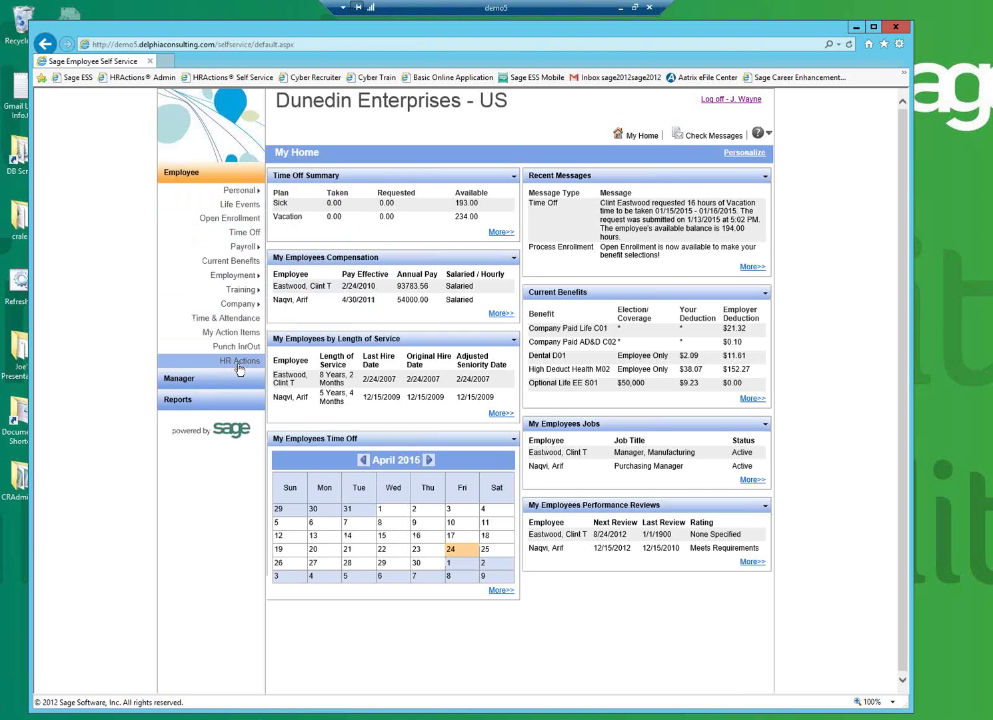
left_click(238, 365)
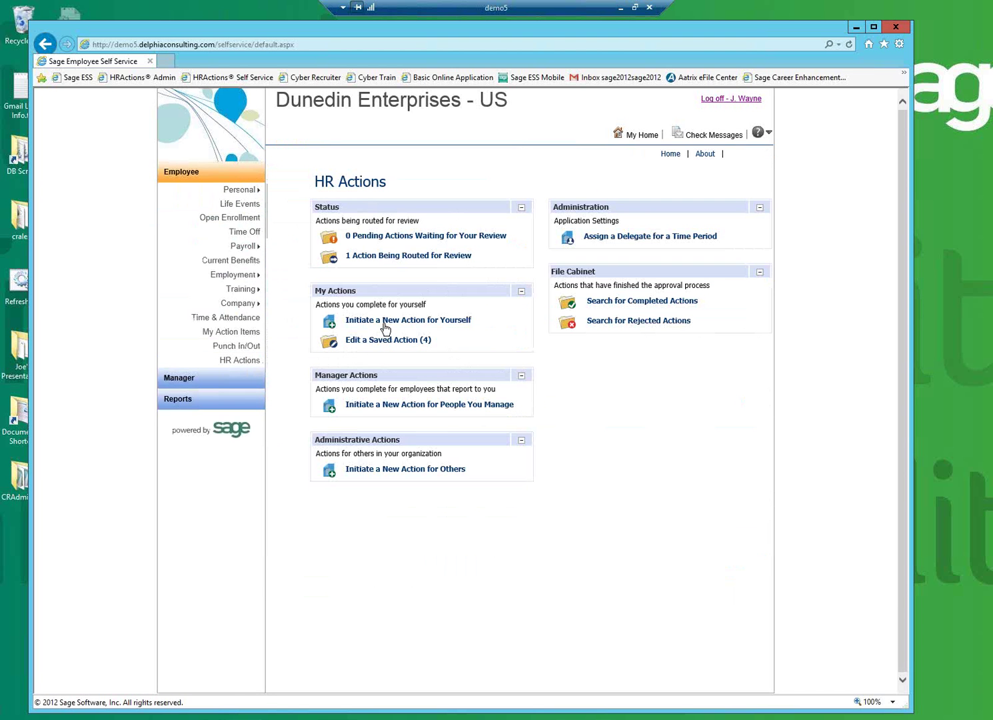
left_click(394, 404)
Choose the first direct report, select the Transfer form, and submit.
left_click(419, 378)
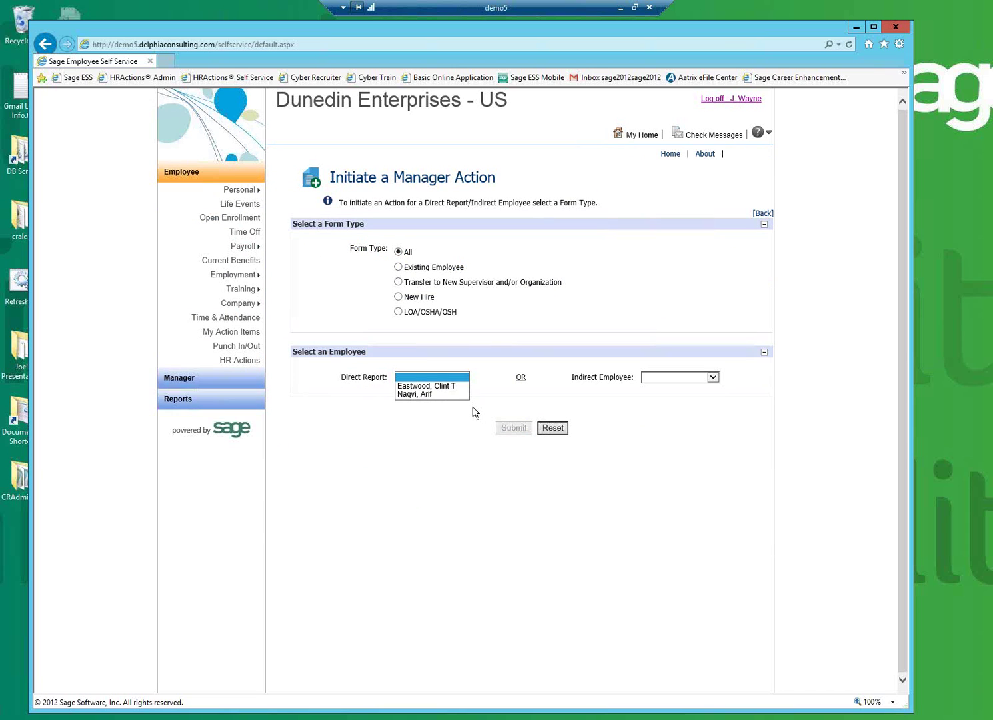
left_click(431, 387)
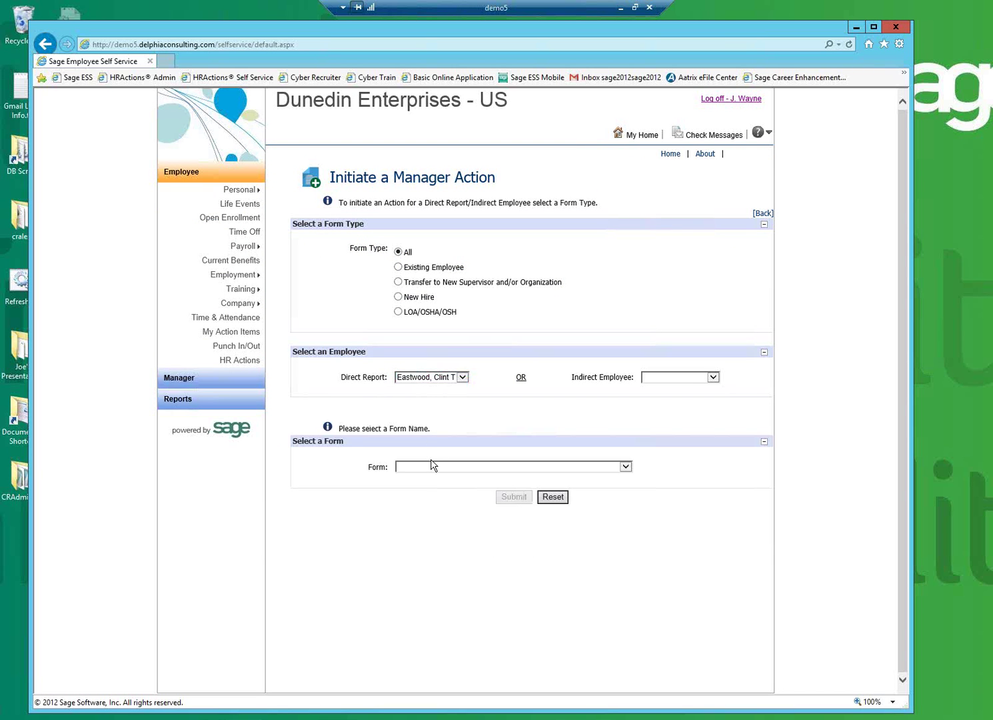
left_click(425, 467)
scroll(466, 599, "down", 12)
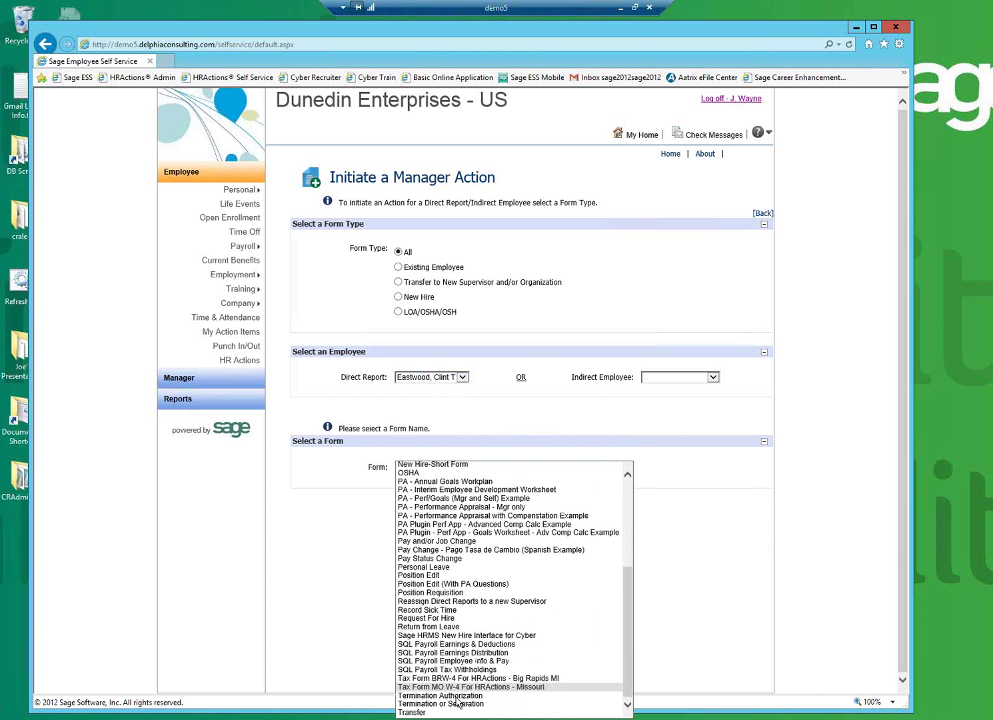
left_click(431, 713)
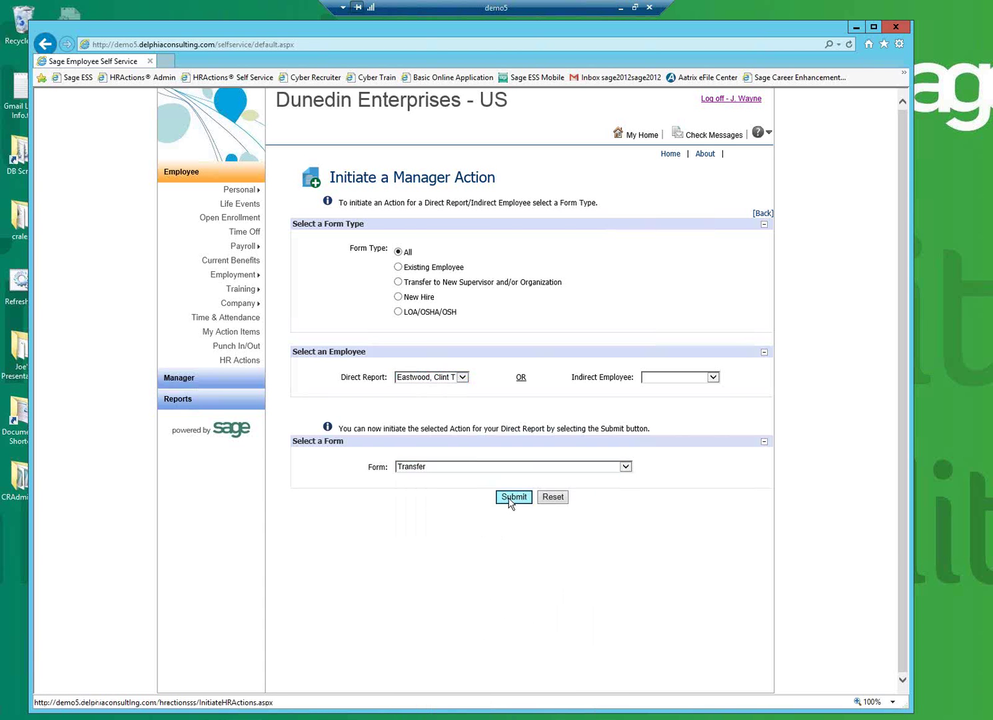
left_click(510, 499)
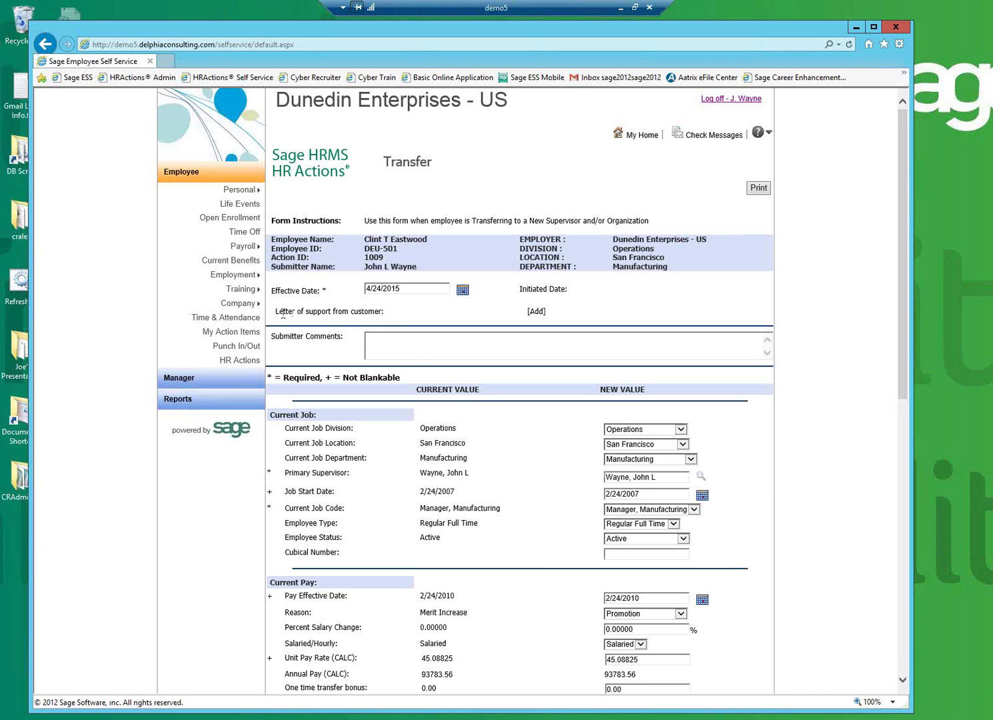
Try adding an attachment for the customer support letter, then cancel without uploading a file.
triple_click(336, 317)
left_click(537, 312)
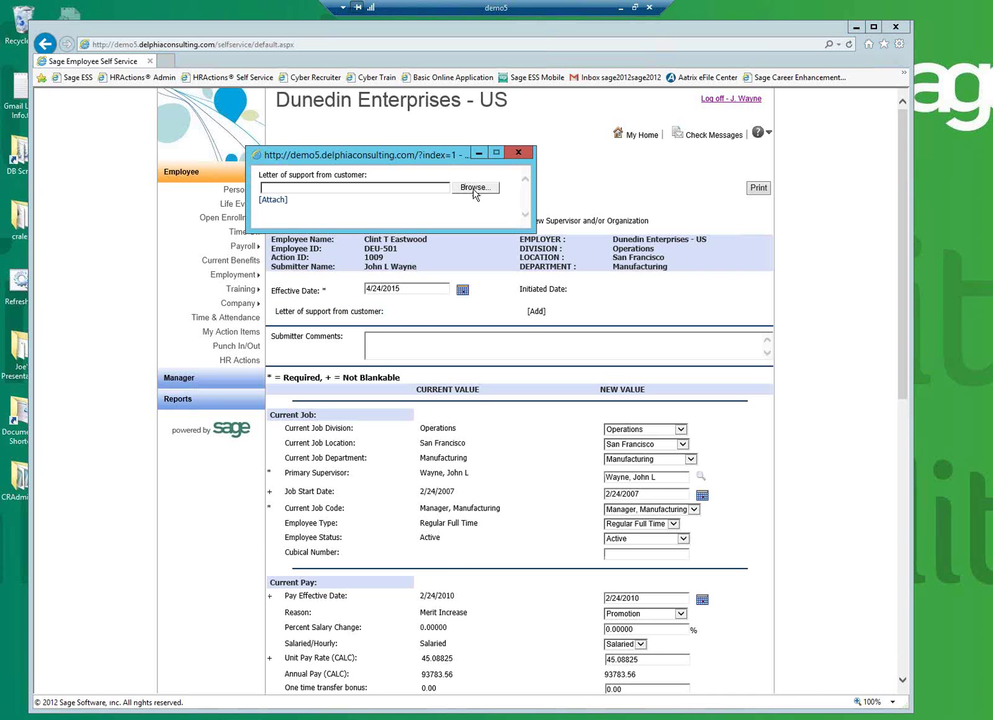
left_click(474, 189)
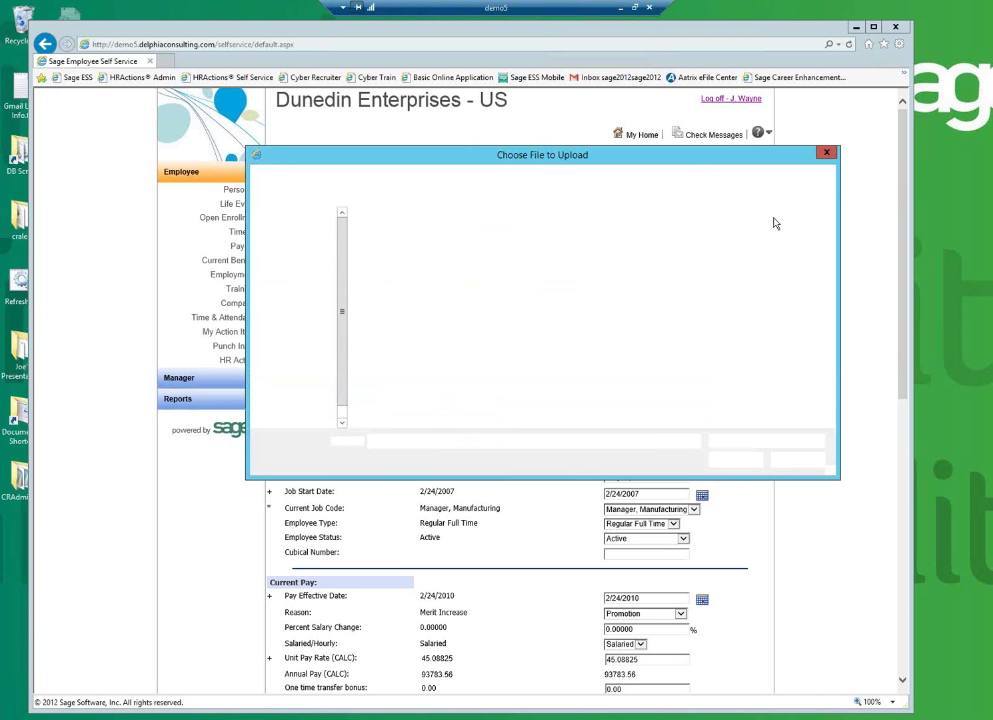
left_click(827, 154)
left_click(521, 154)
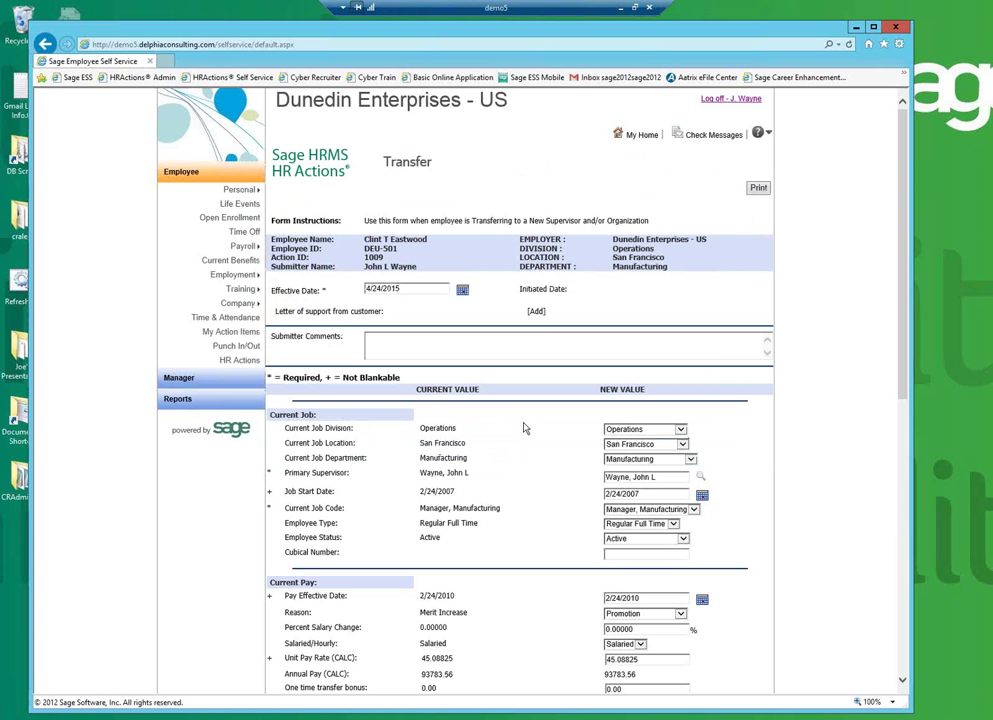
Delete the draft Transfer action and begin a new action for people you manage.
scroll(523, 427, "down", 3)
left_click_drag(287, 510, 453, 514)
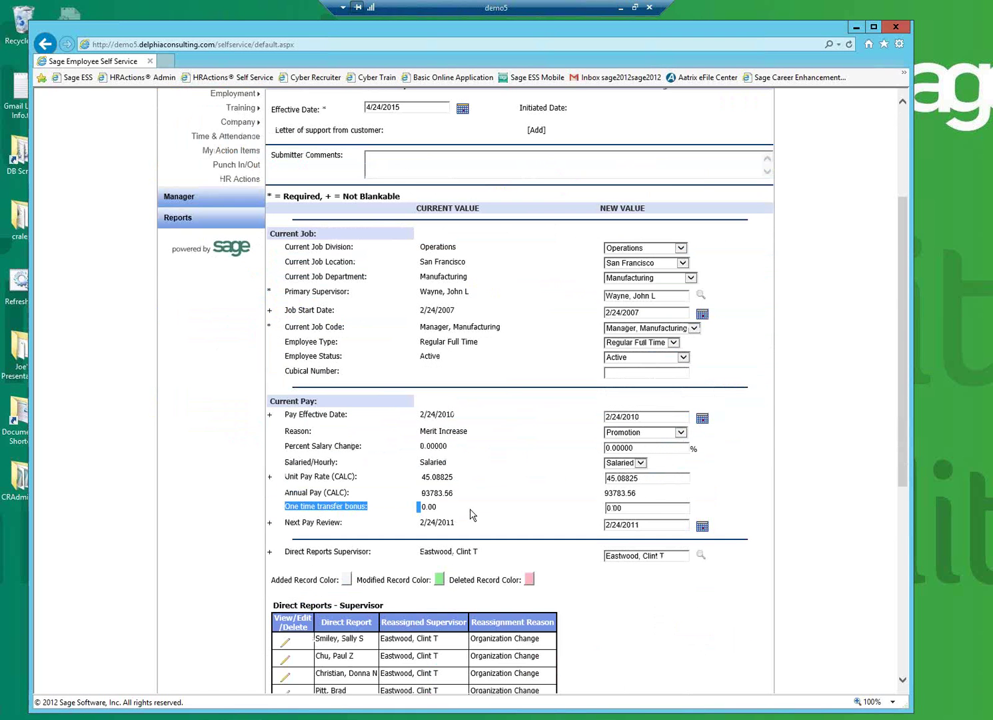
scroll(471, 514, "down", 6)
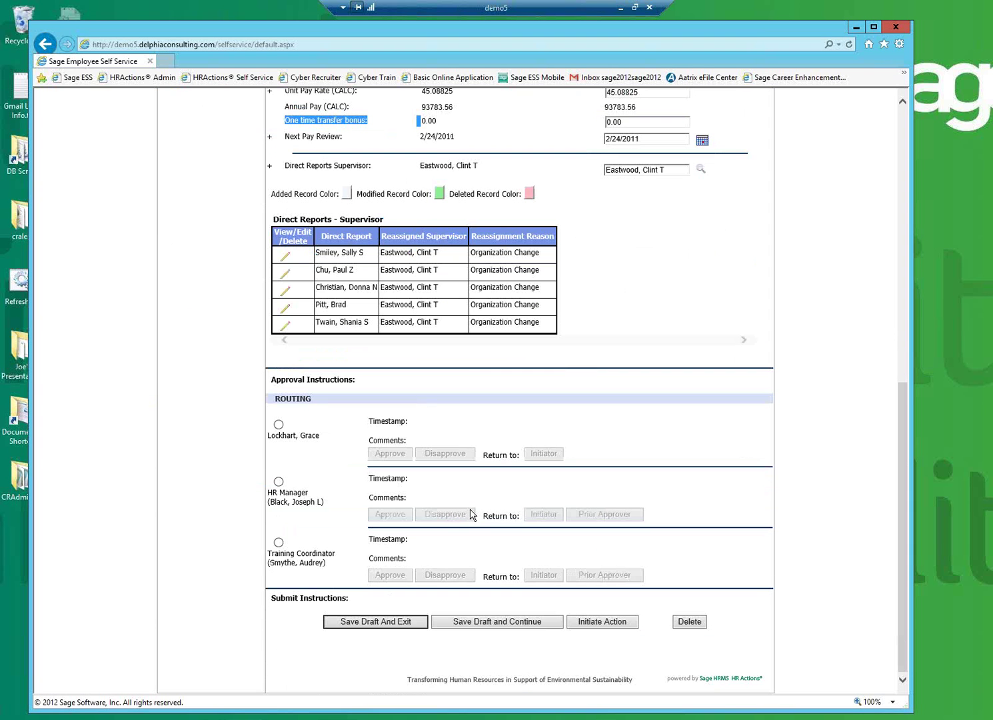
left_click(700, 626)
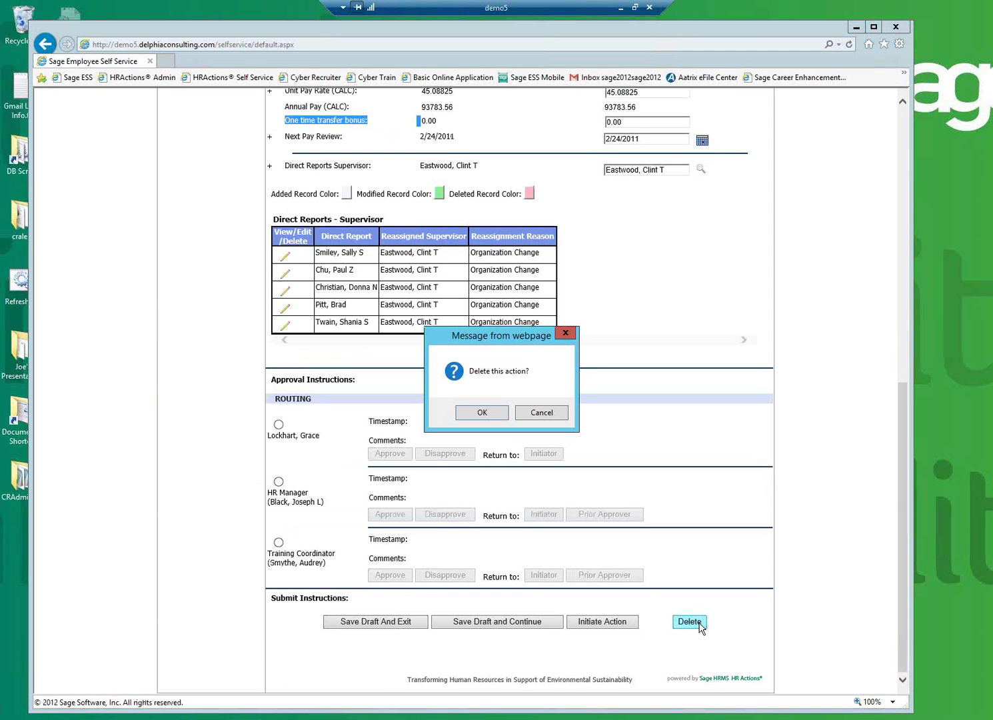
left_click(484, 414)
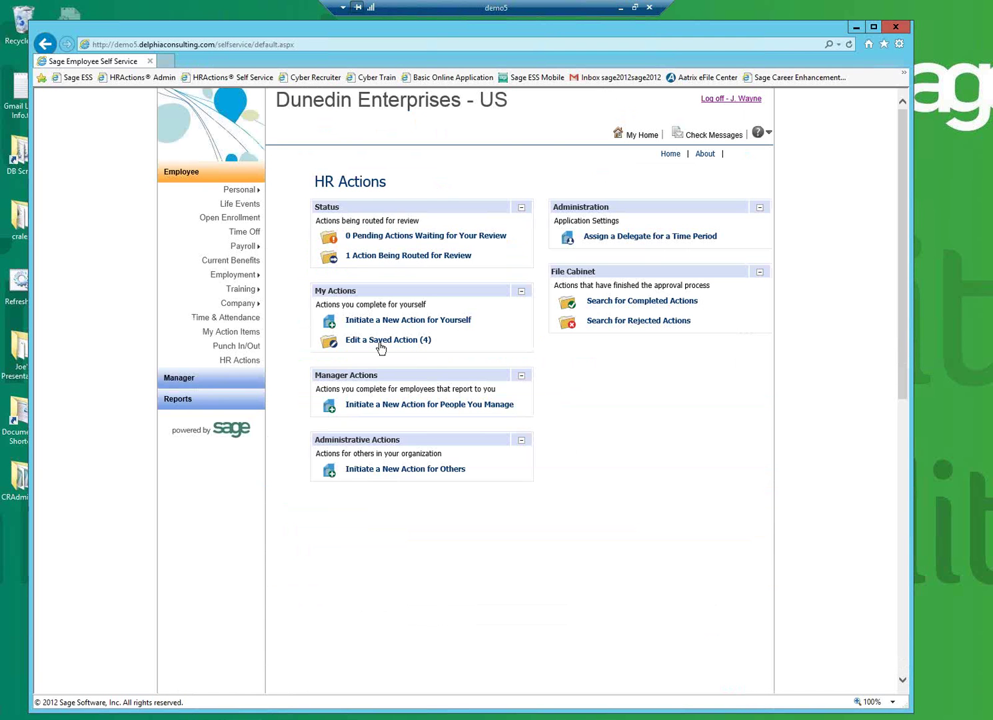
left_click(372, 407)
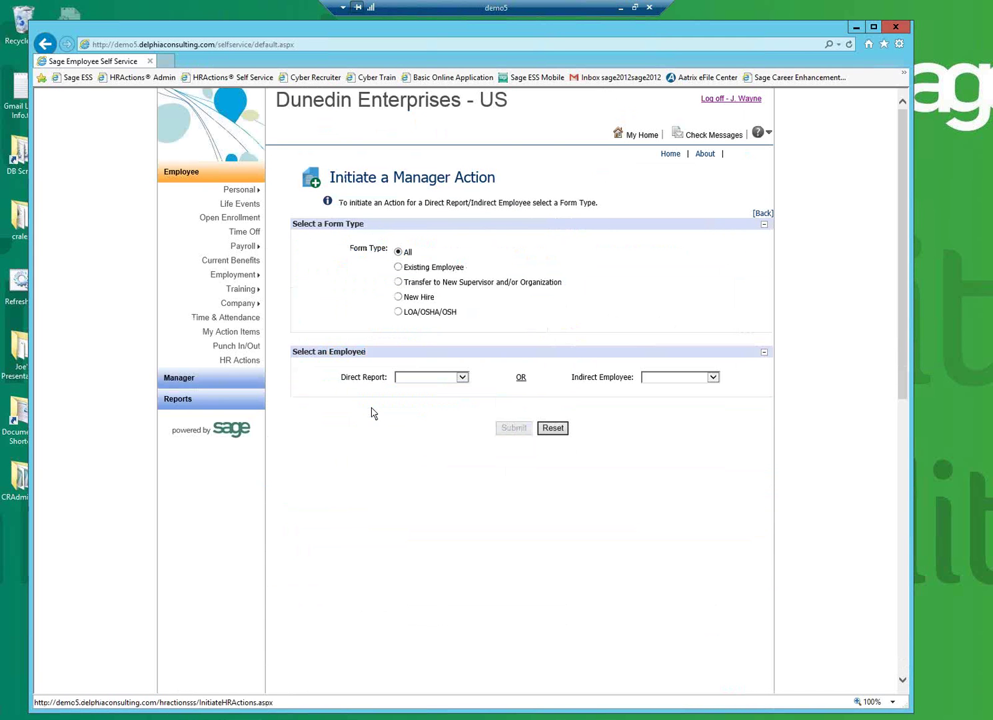
Choose the second direct report, select PA - Perf/Goals (Mgr and Self) Example, and submit.
left_click(427, 377)
left_click(418, 394)
left_click(401, 468)
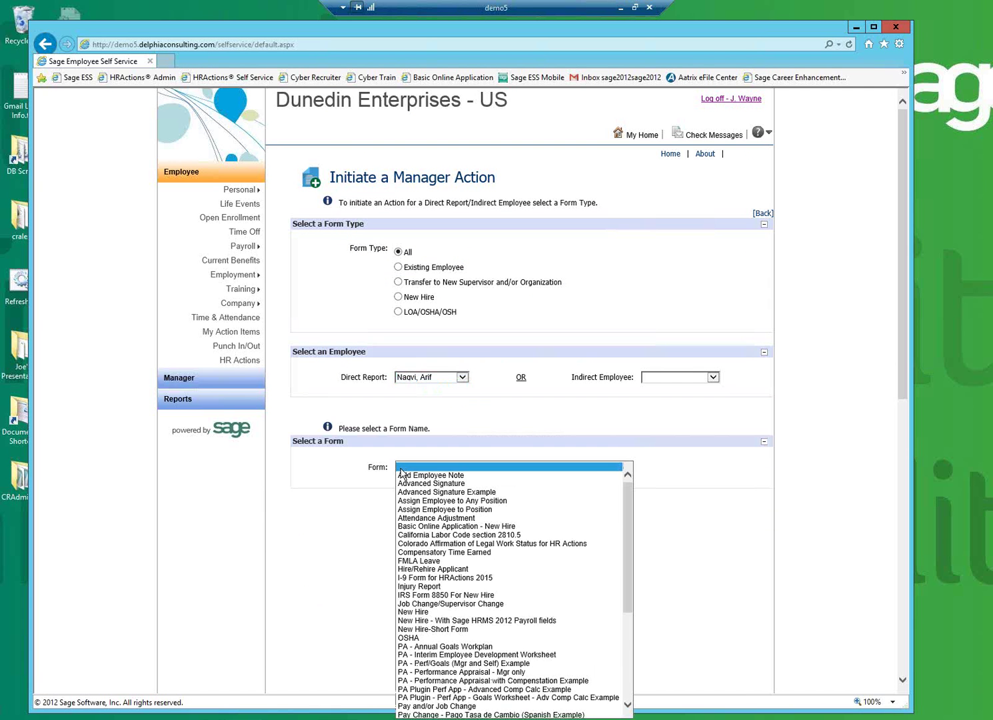
scroll(513, 573, "down", 2)
scroll(499, 588, "down", 3)
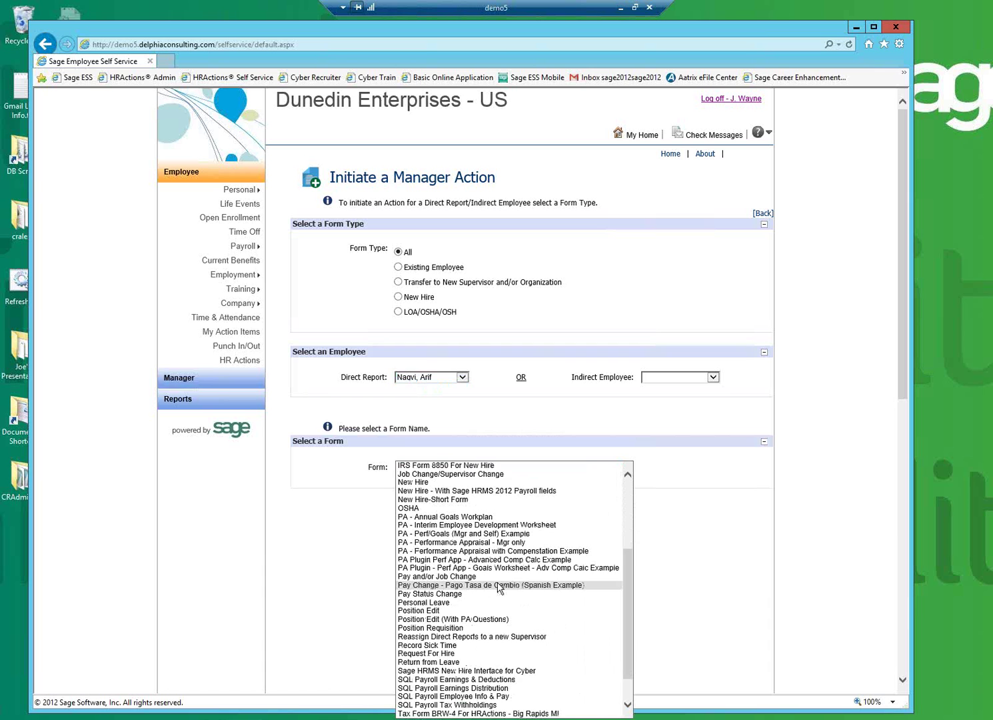
scroll(499, 587, "down", 1)
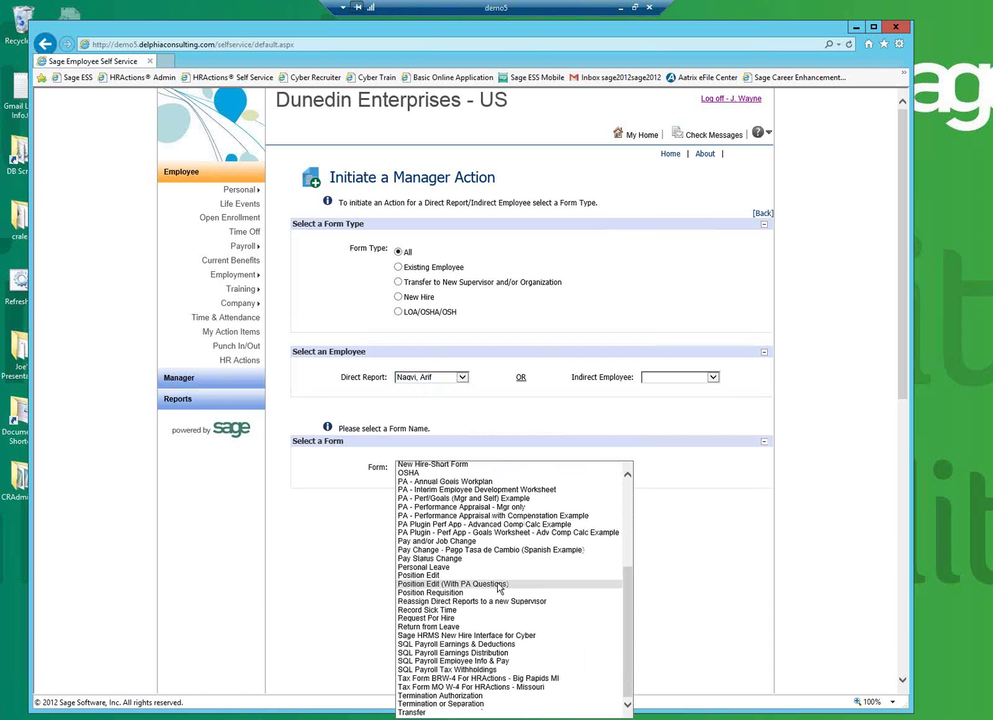
left_click(489, 499)
left_click(513, 500)
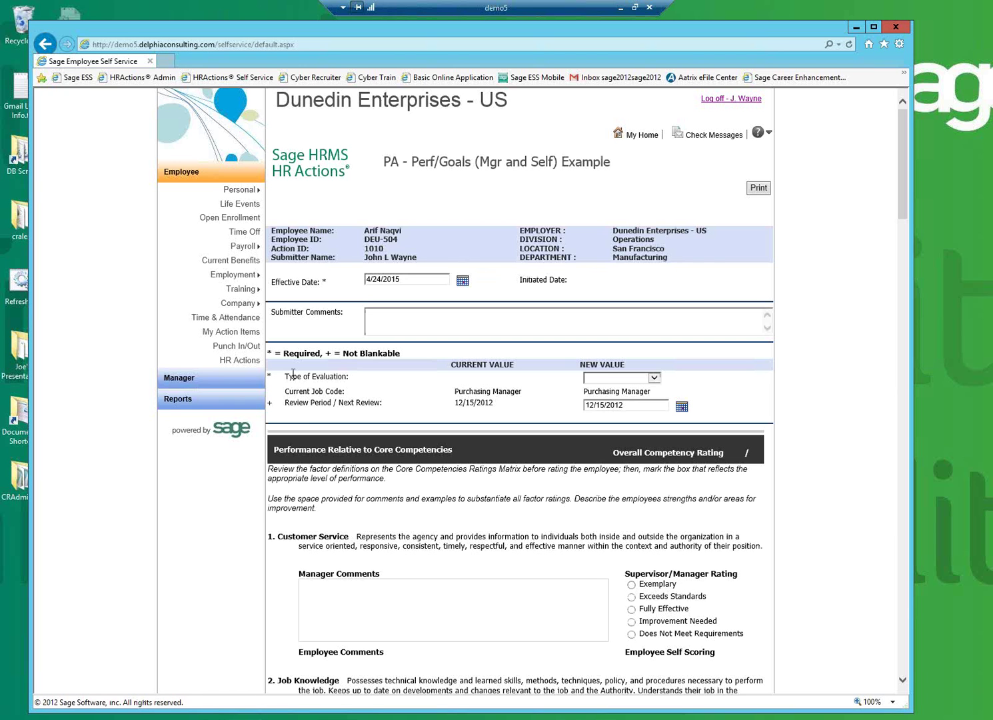
left_click_drag(287, 378, 745, 400)
left_click(745, 400)
scroll(749, 394, "down", 3)
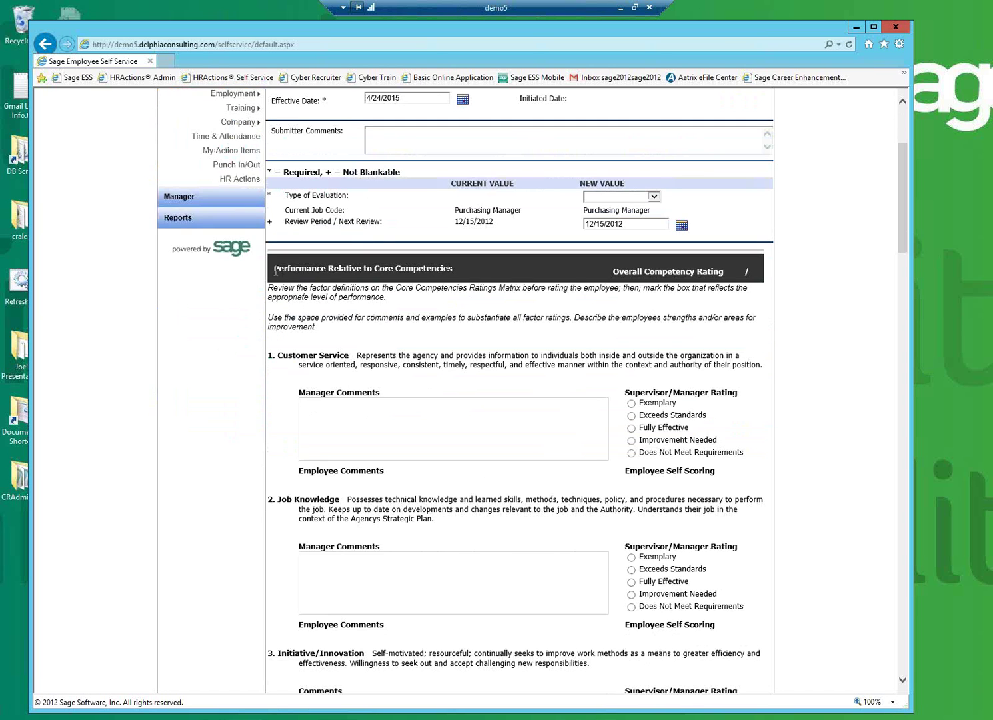
left_click_drag(275, 274, 733, 284)
left_click(733, 283)
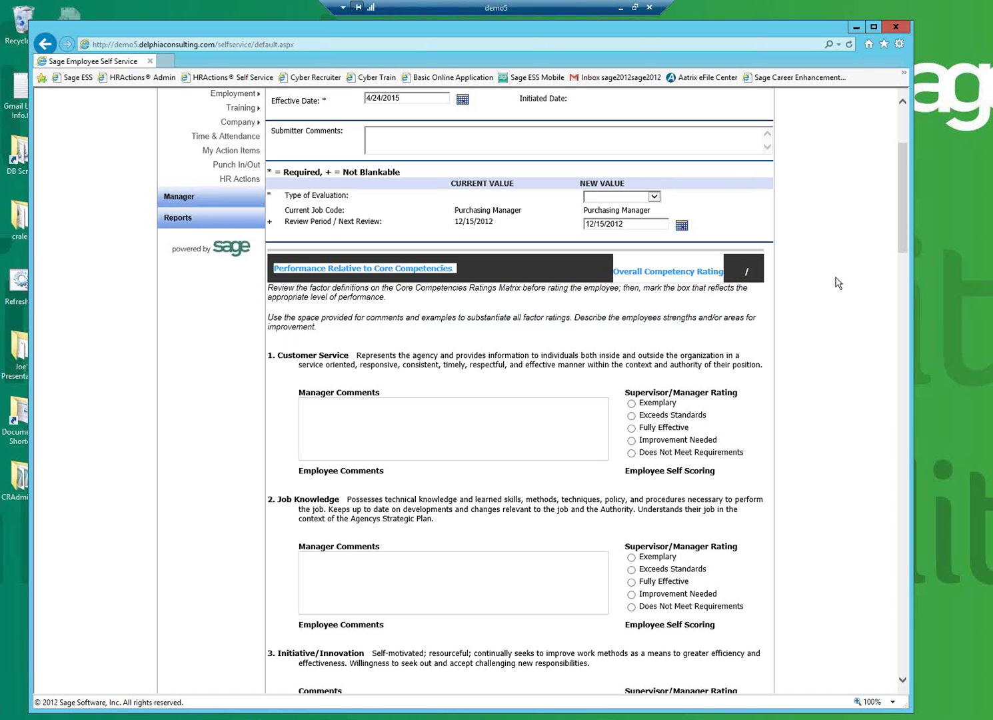
scroll(838, 284, "down", 15)
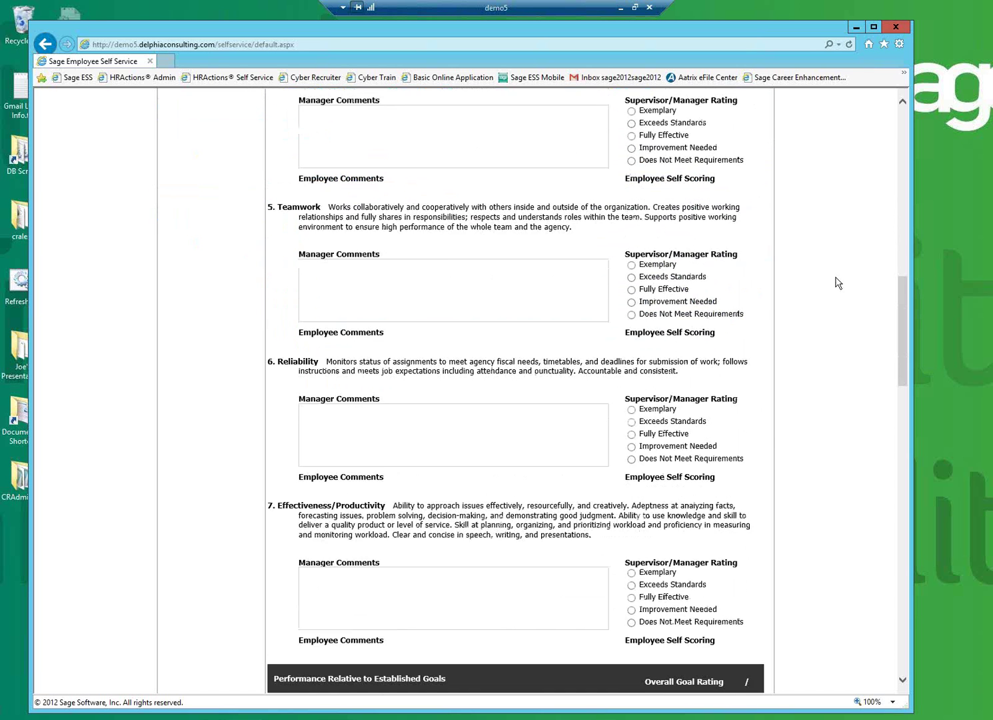
scroll(837, 284, "down", 15)
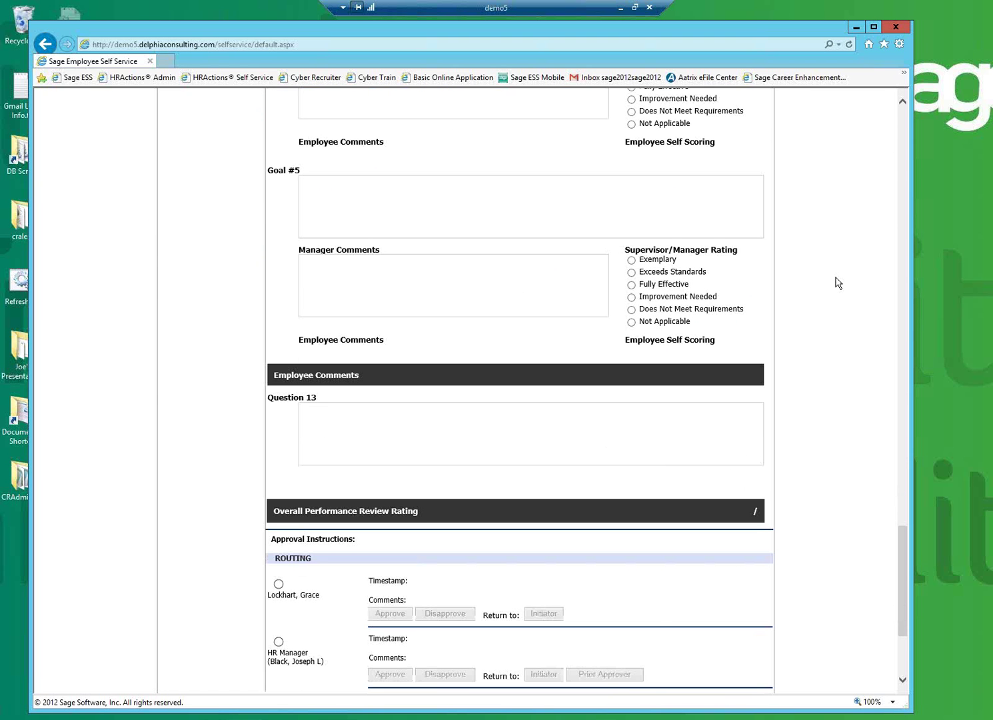
scroll(838, 283, "up", 20)
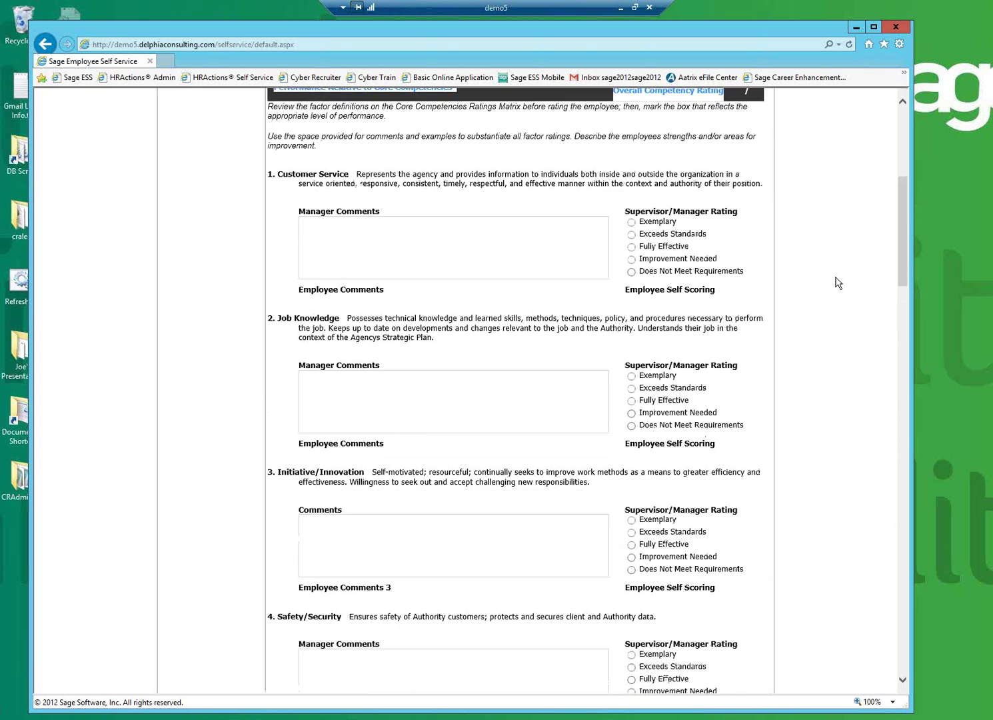
left_click_drag(363, 329, 271, 288)
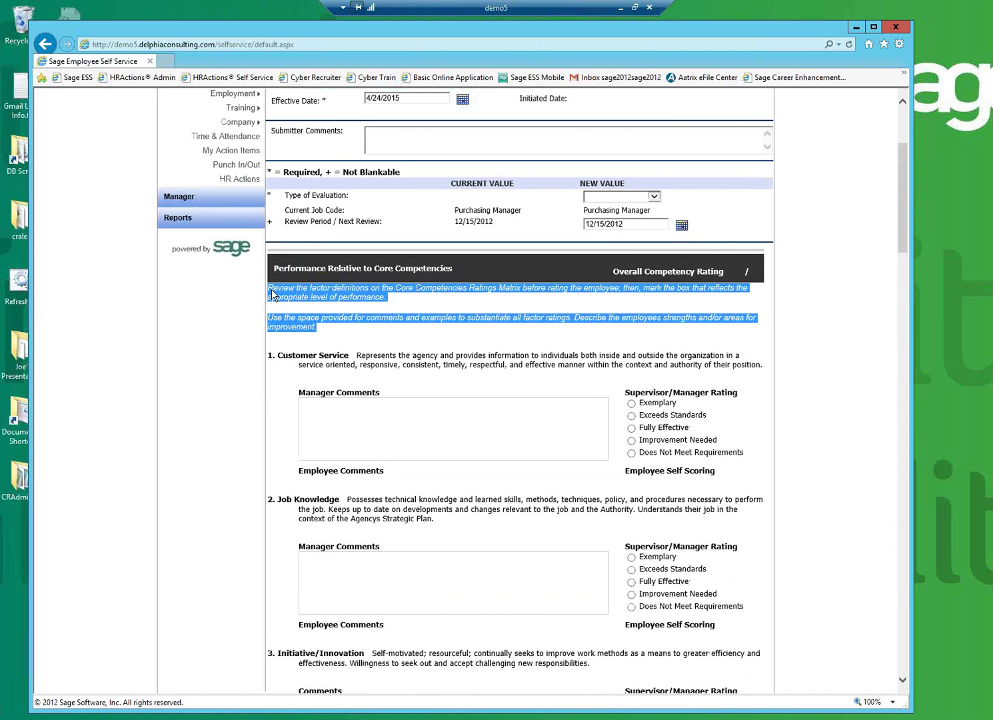
left_click(391, 356)
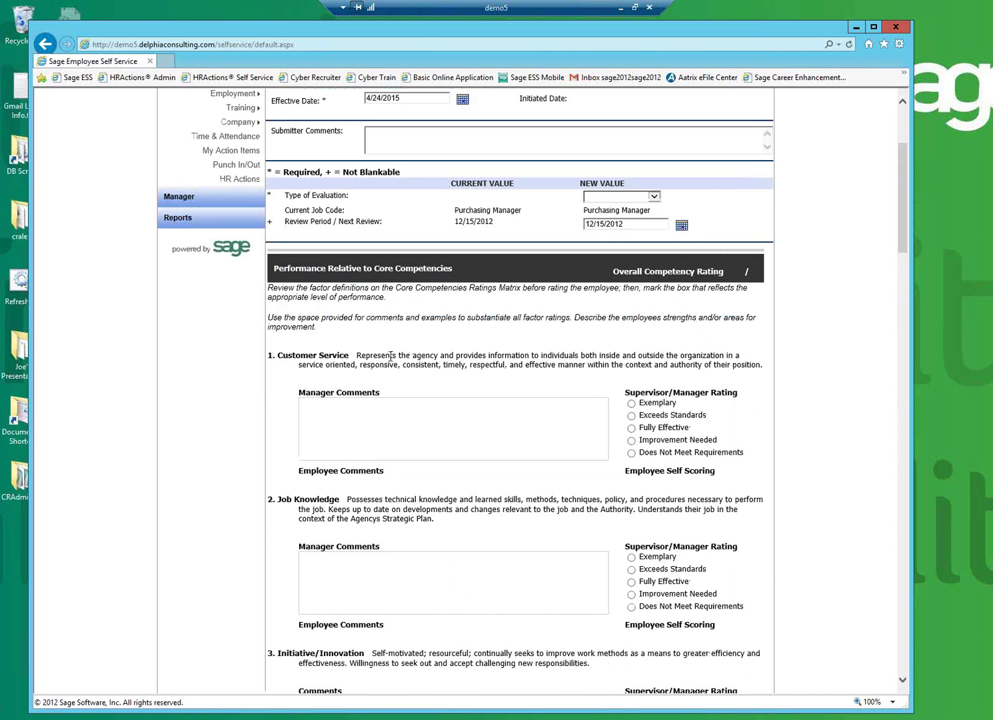
left_click_drag(499, 367, 379, 360)
triple_click(377, 357)
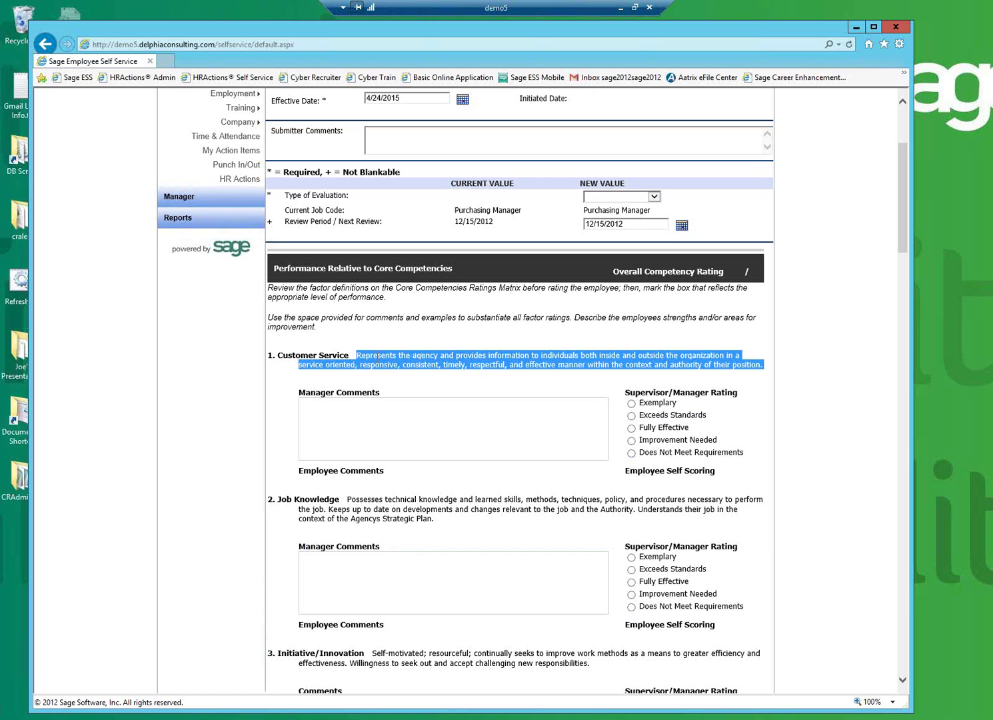
left_click(838, 393)
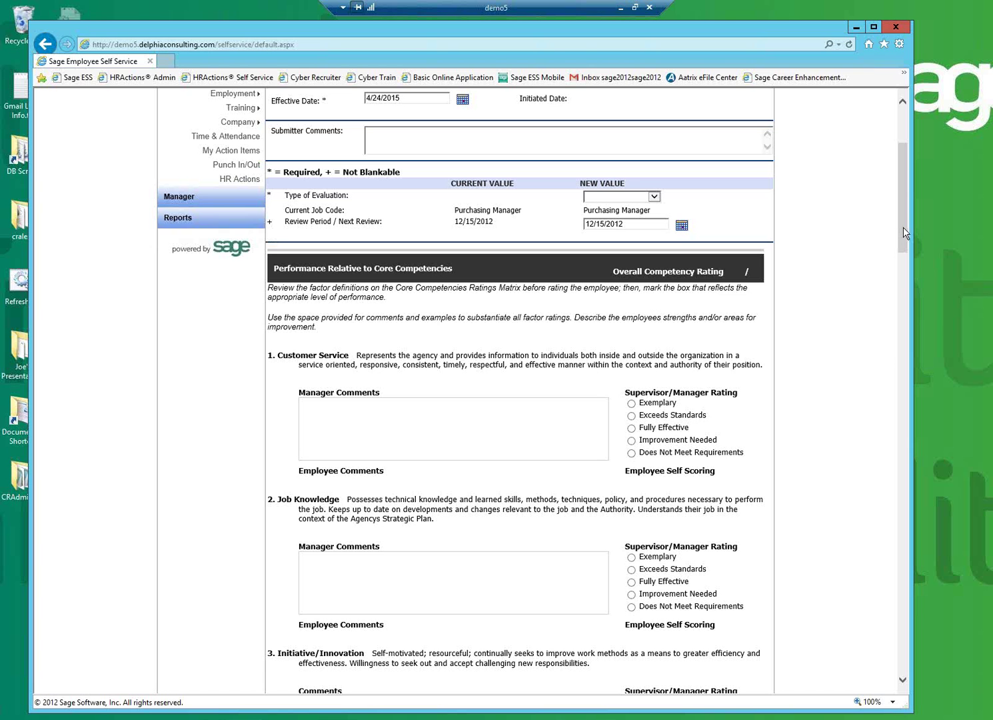
scroll(904, 227, "down", 1)
left_click_drag(919, 352, 908, 628)
left_click_drag(318, 329, 275, 335)
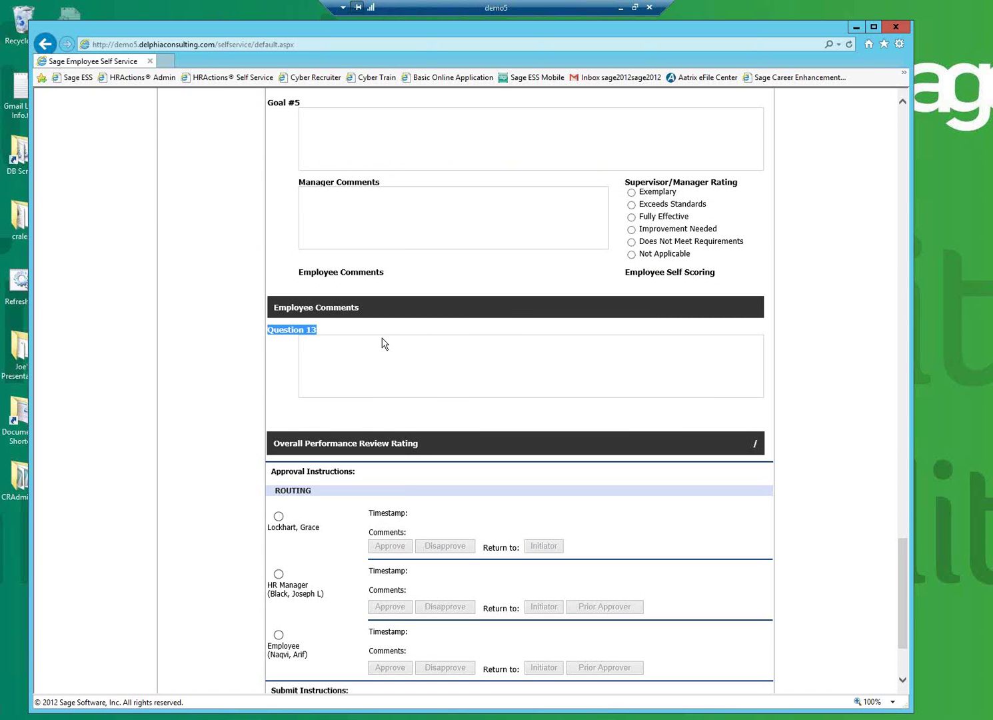
scroll(683, 434, "up", 20)
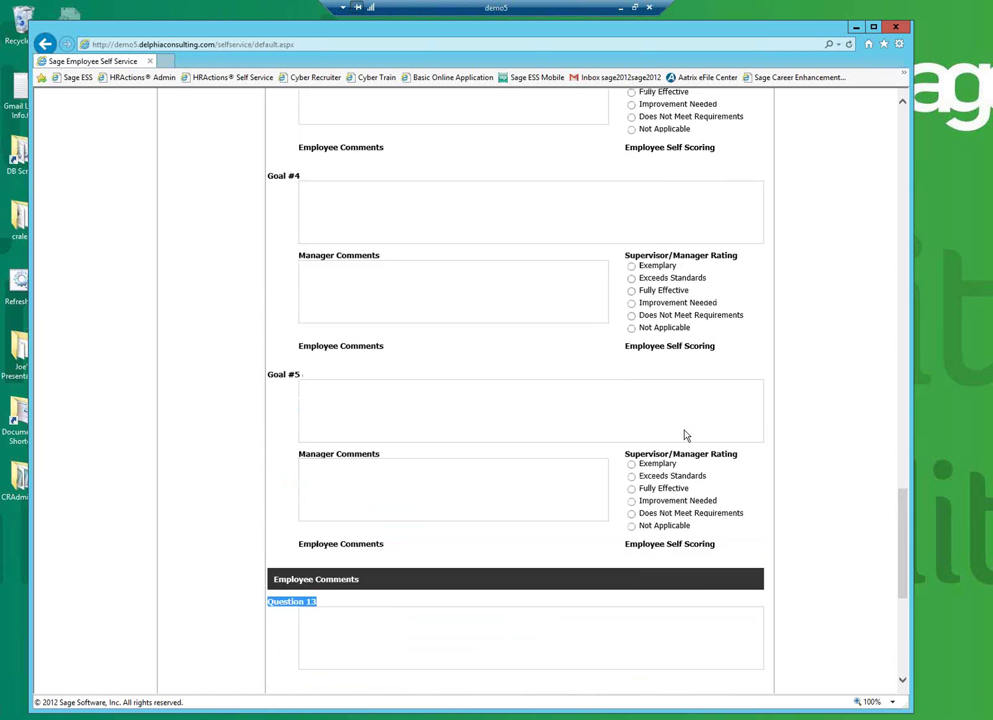
scroll(684, 435, "up", 7)
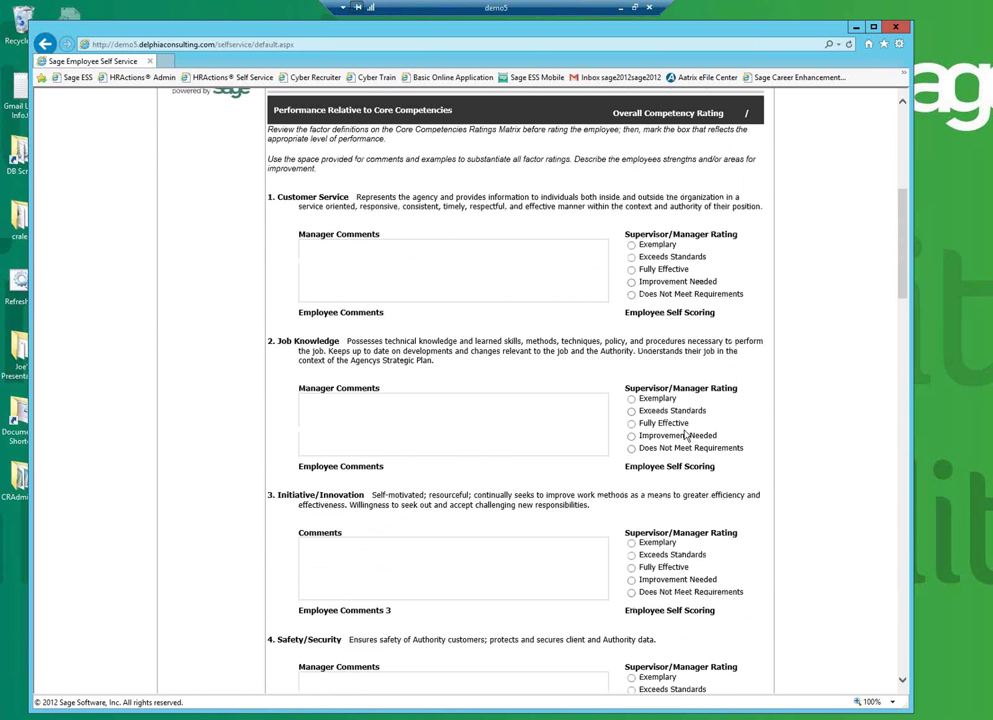
scroll(687, 430, "down", 5)
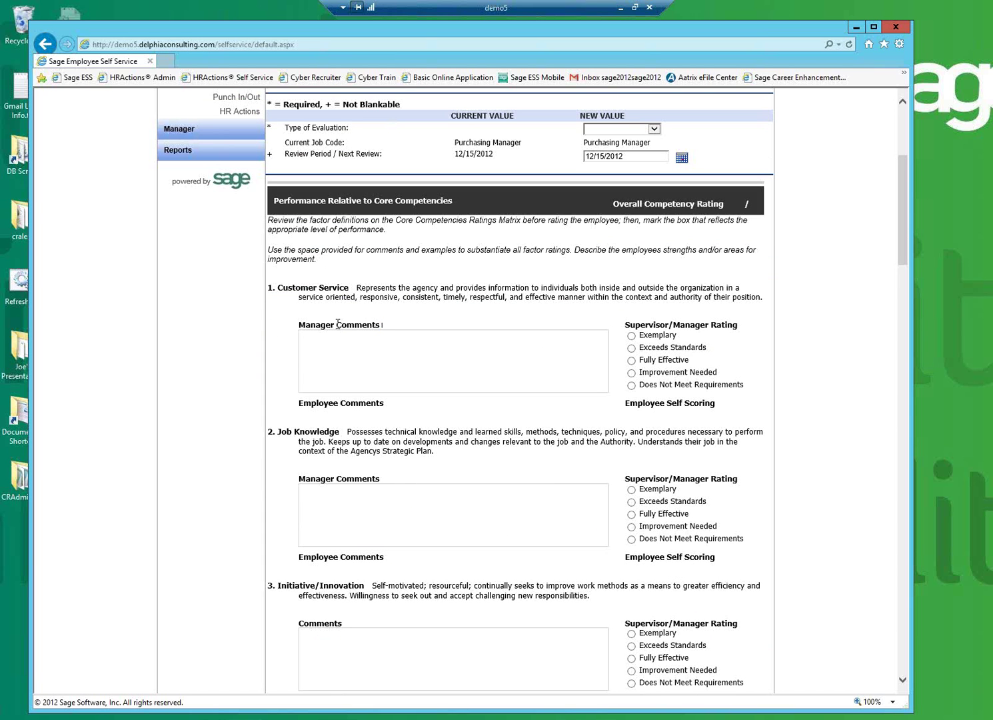
left_click_drag(338, 325, 311, 319)
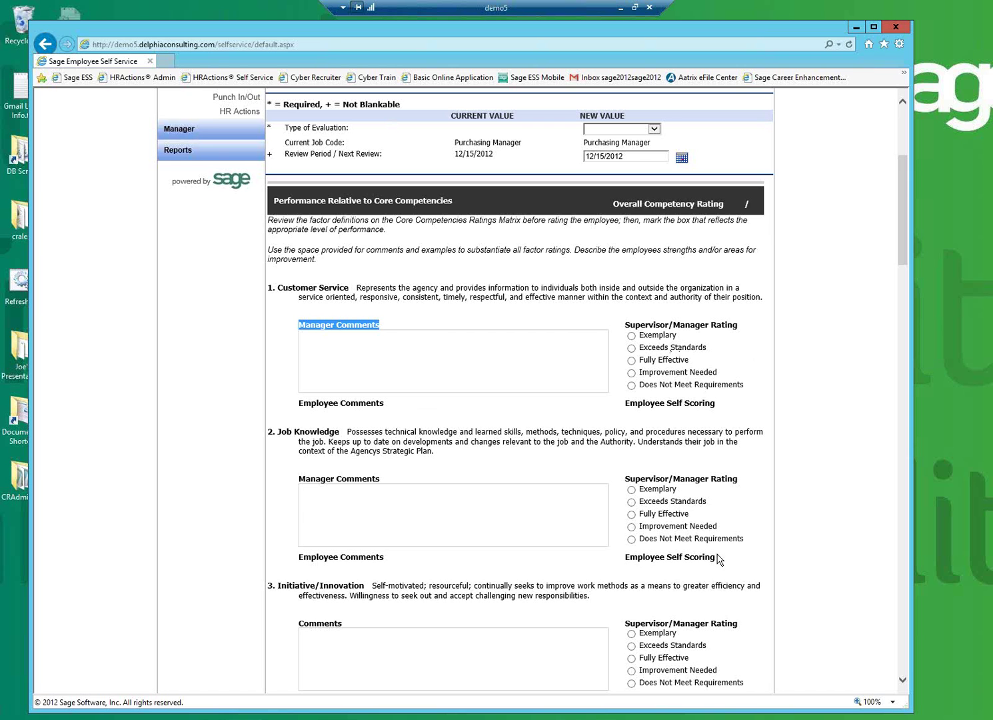
scroll(703, 609, "down", 1)
scroll(713, 587, "down", 4)
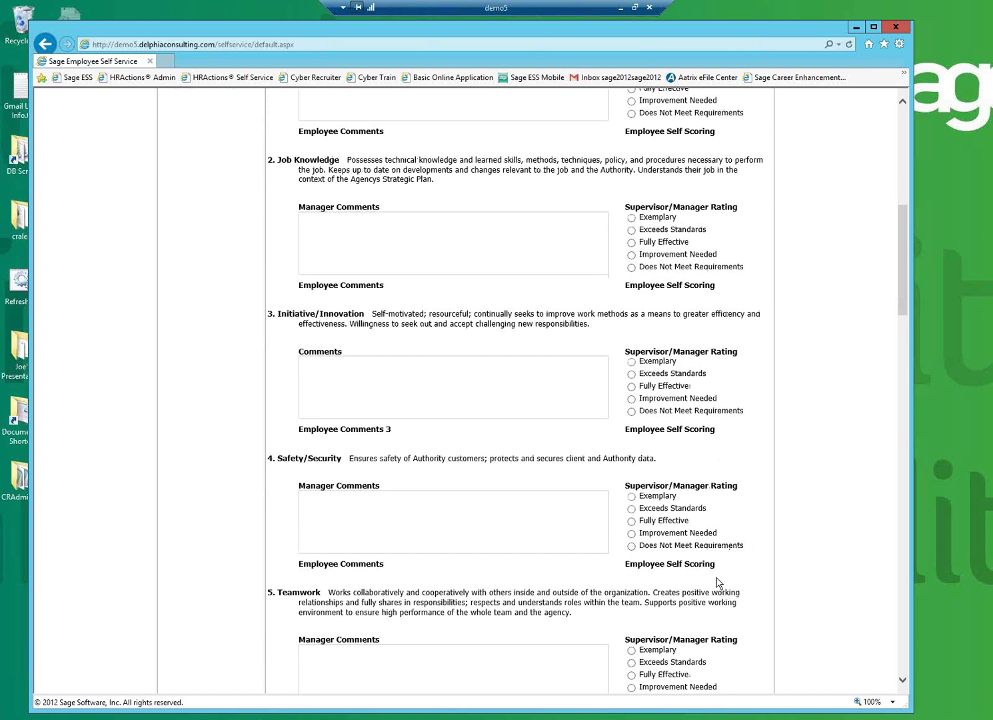
scroll(719, 574, "down", 1)
scroll(717, 572, "down", 3)
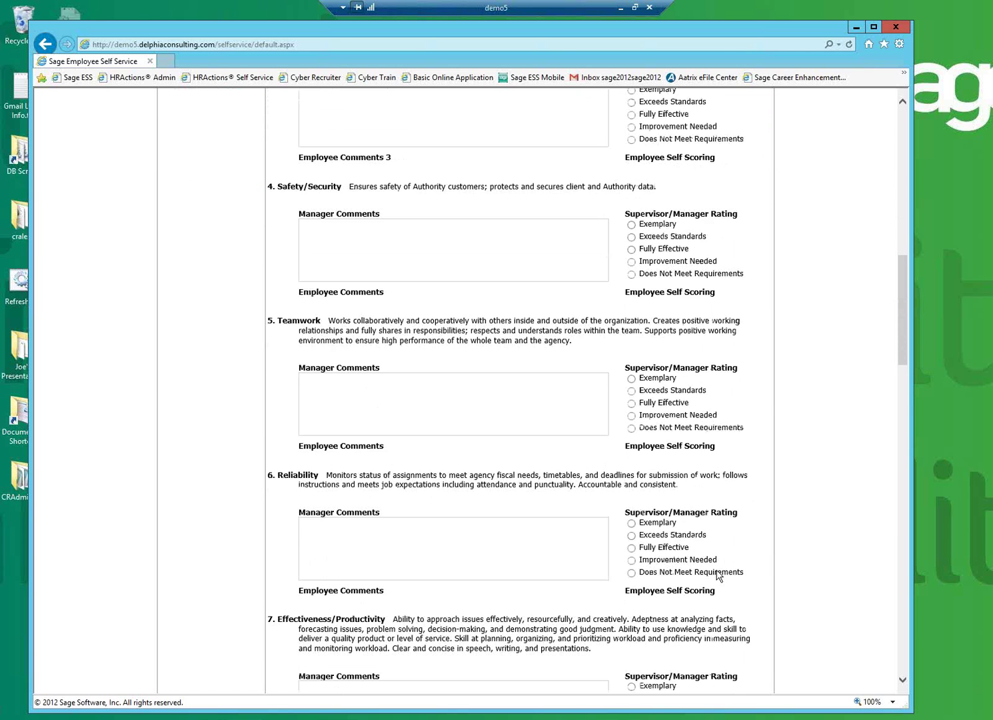
scroll(717, 569, "down", 3)
scroll(717, 572, "up", 12)
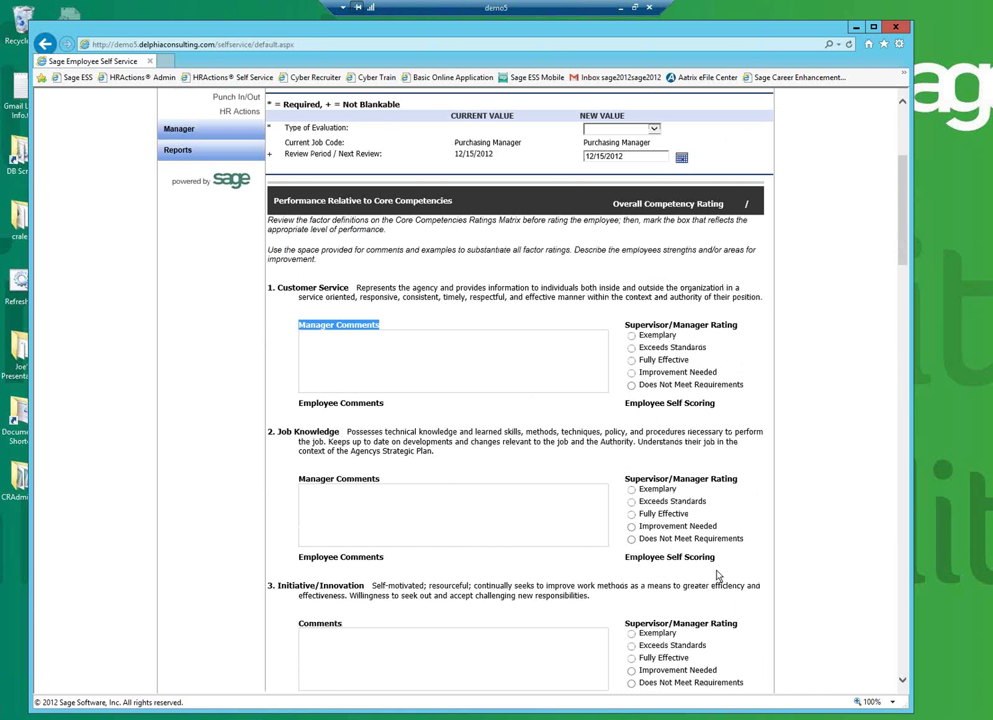
left_click(481, 390)
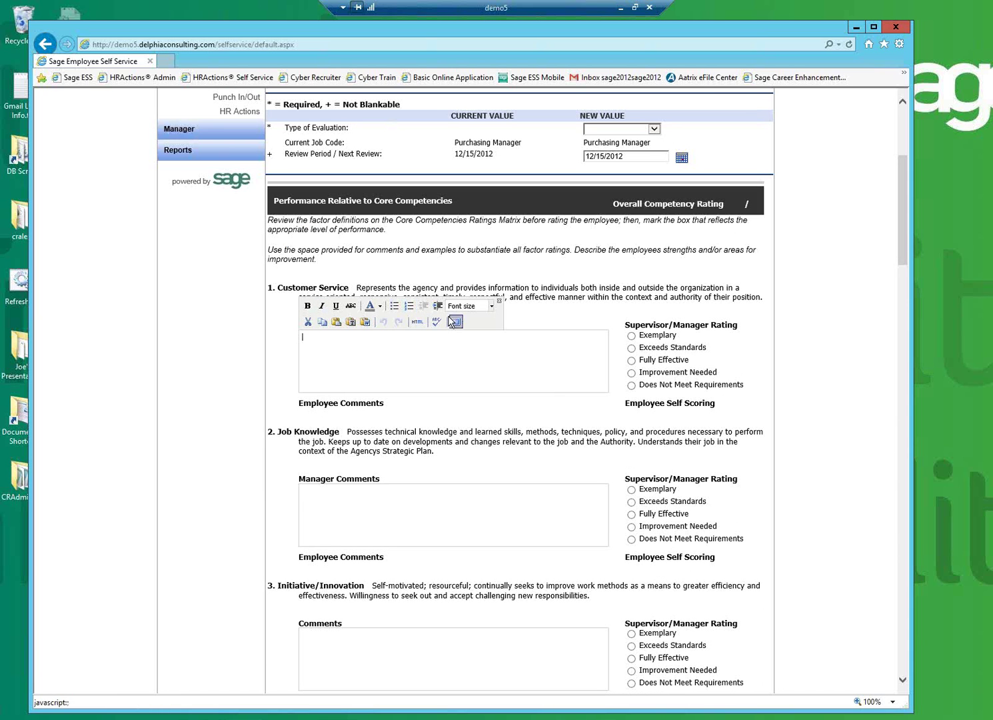
type("fgh")
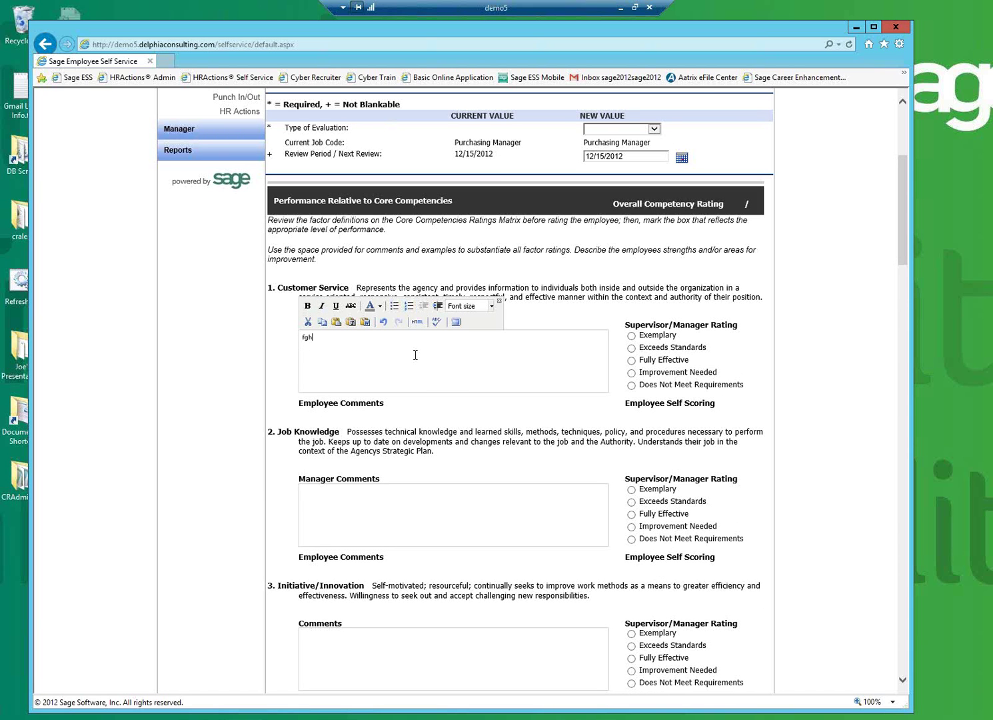
type(" fgh fgh fhfg hfg hfg hf ghfg hgfn fg")
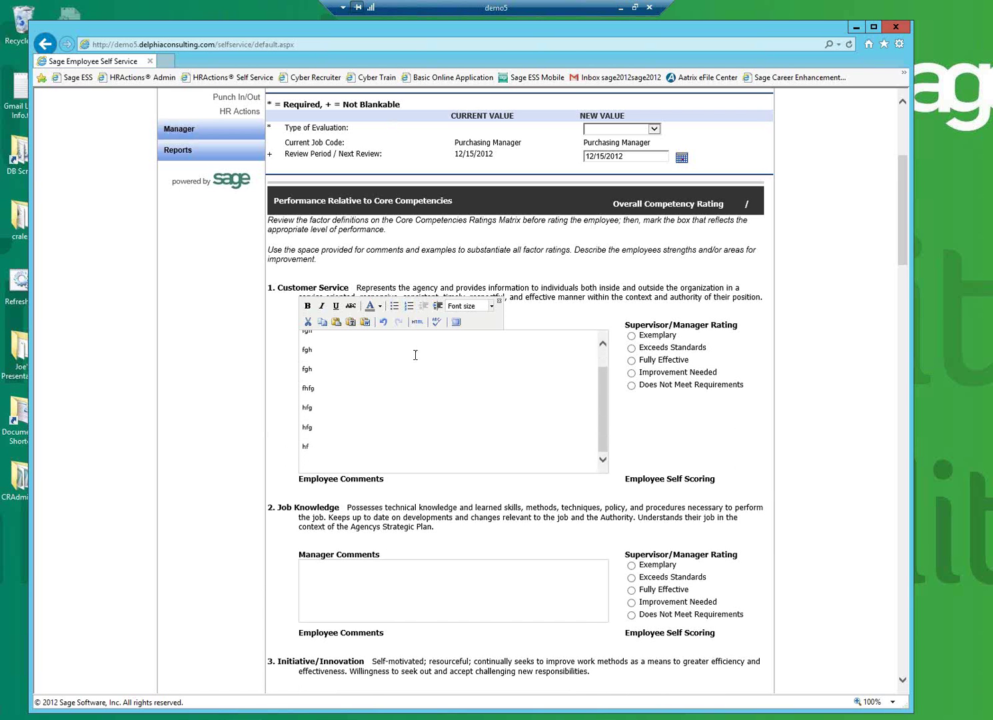
key("ctrl+a")
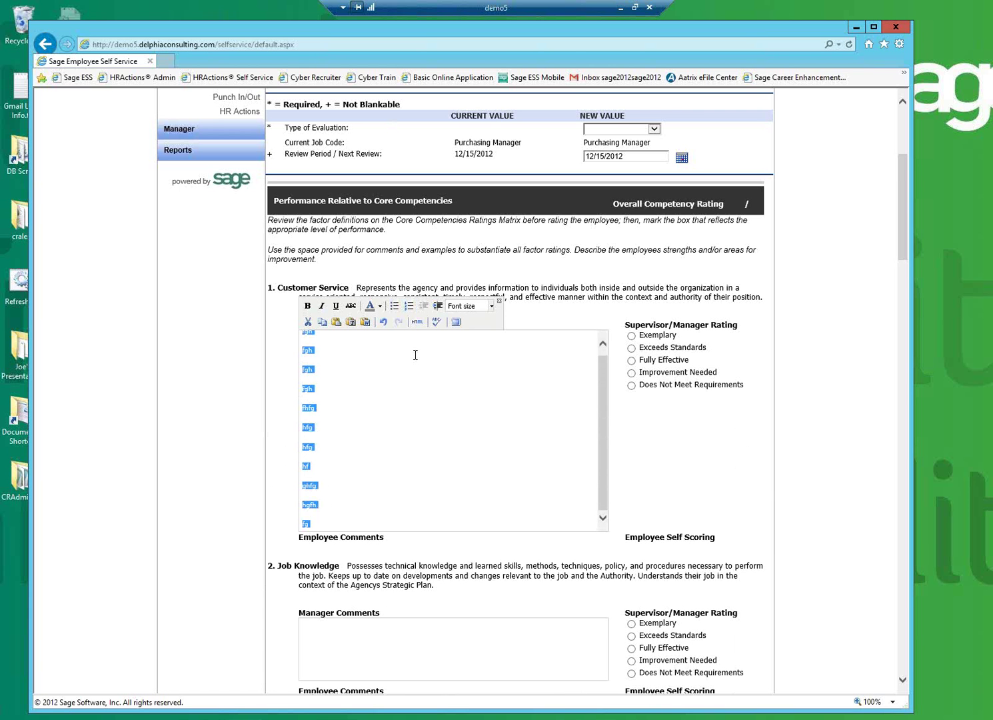
key("Delete")
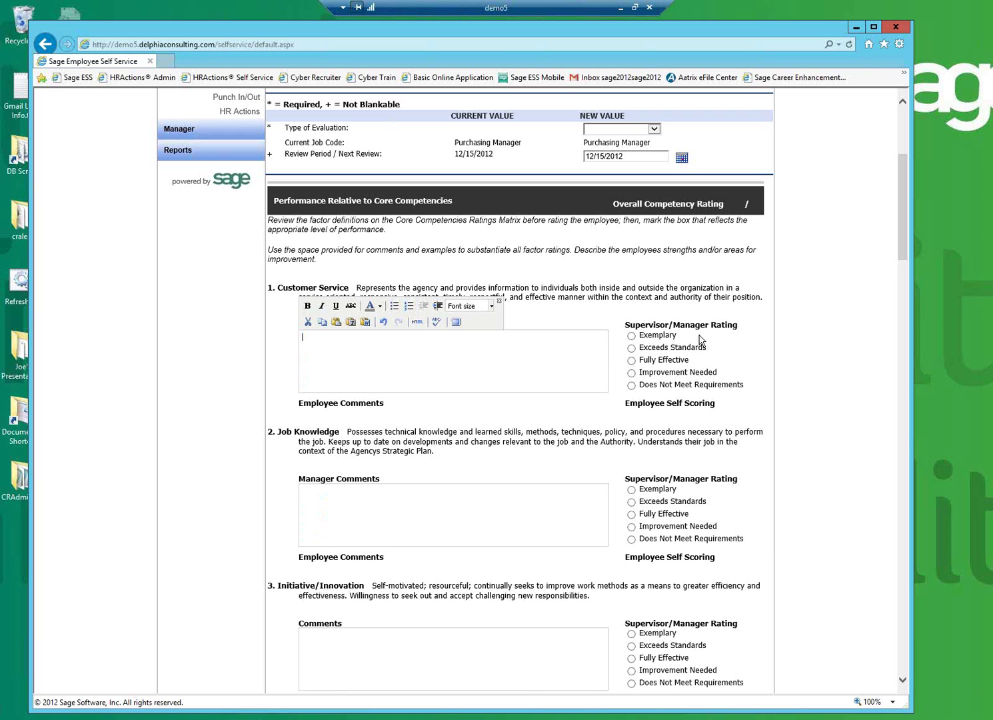
Rate Customer Service, Job Knowledge, Safety/Security Fully Effective; Reliability, Effectiveness/Productivity Improvement Needed.
left_click(631, 336)
left_click(643, 515)
left_click(632, 360)
scroll(637, 373, "down", 3)
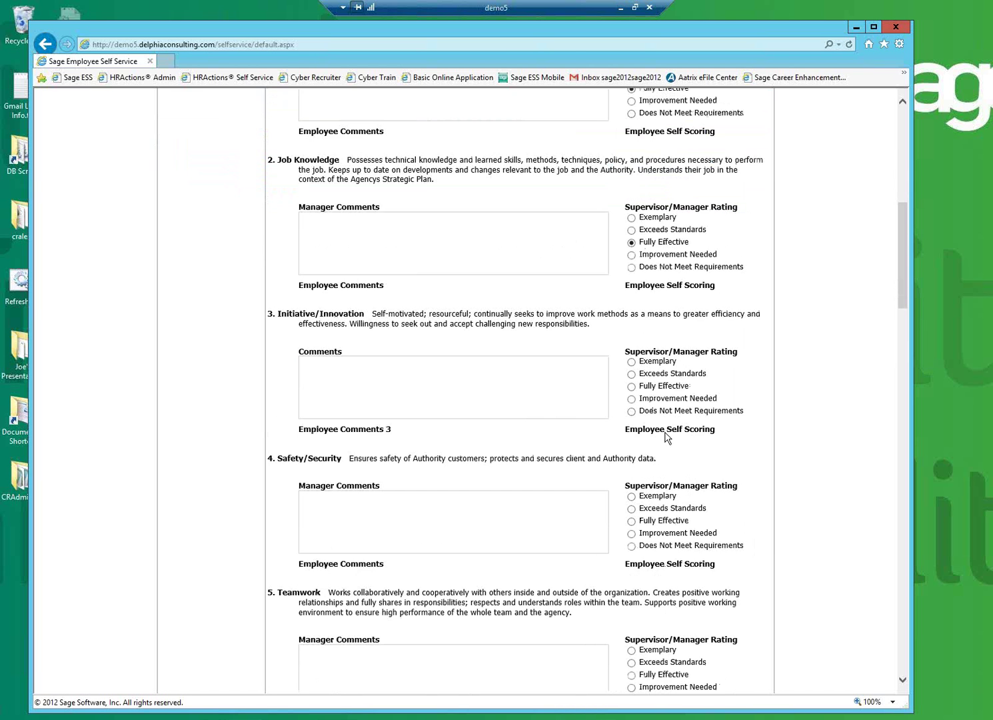
left_click(637, 521)
scroll(658, 553, "down", 4)
left_click(632, 470)
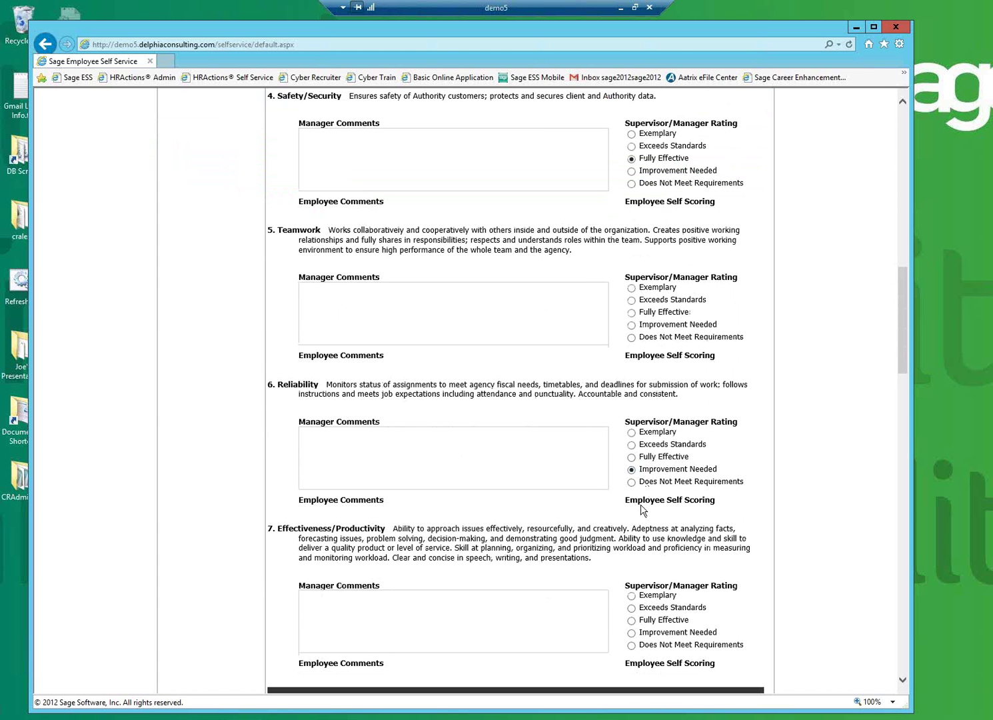
left_click(632, 633)
Rate Goals 1, 2, 4, 5 Improvement Needed and Goal 3 Fully Effective, then save the draft.
scroll(632, 533, "down", 5)
left_click(631, 432)
scroll(643, 557, "down", 3)
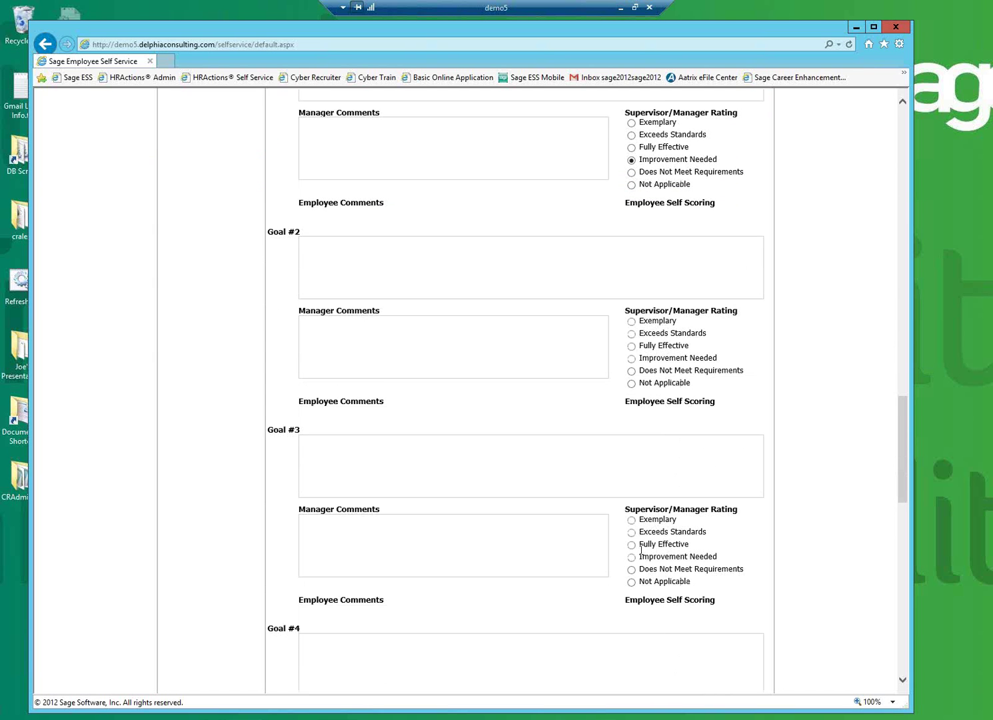
left_click(644, 360)
left_click(646, 546)
scroll(646, 549, "down", 5)
left_click(646, 392)
left_click(664, 593)
scroll(660, 593, "down", 8)
left_click(449, 533)
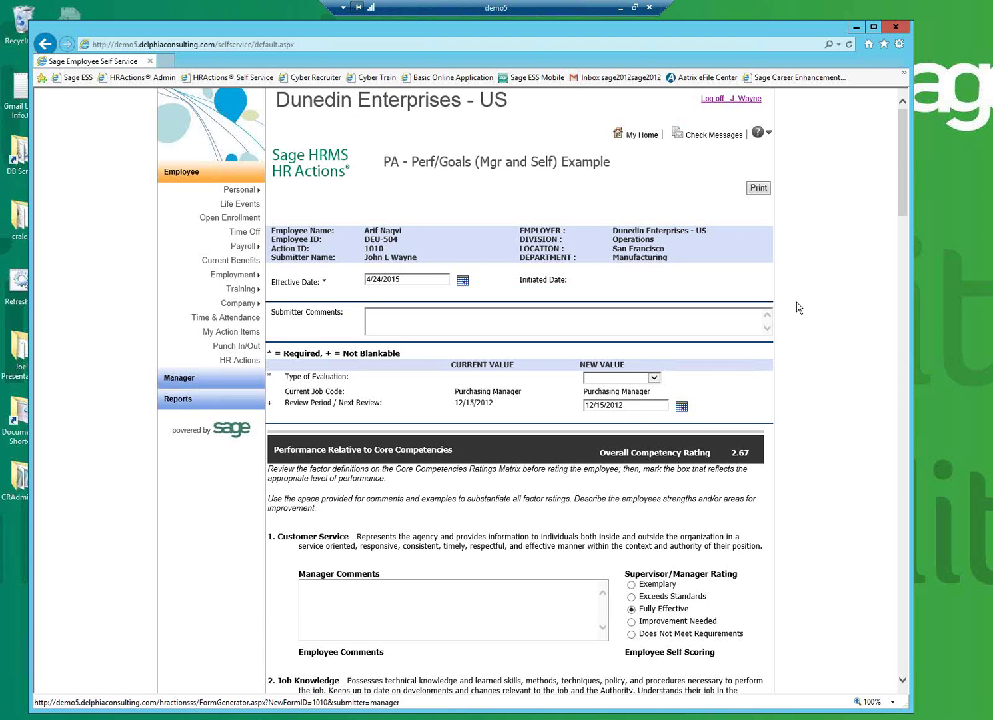
Delete the test appraisal action and advance the PowerPoint show to the 'Paperless Made Easy' slide.
scroll(745, 348, "down", 4)
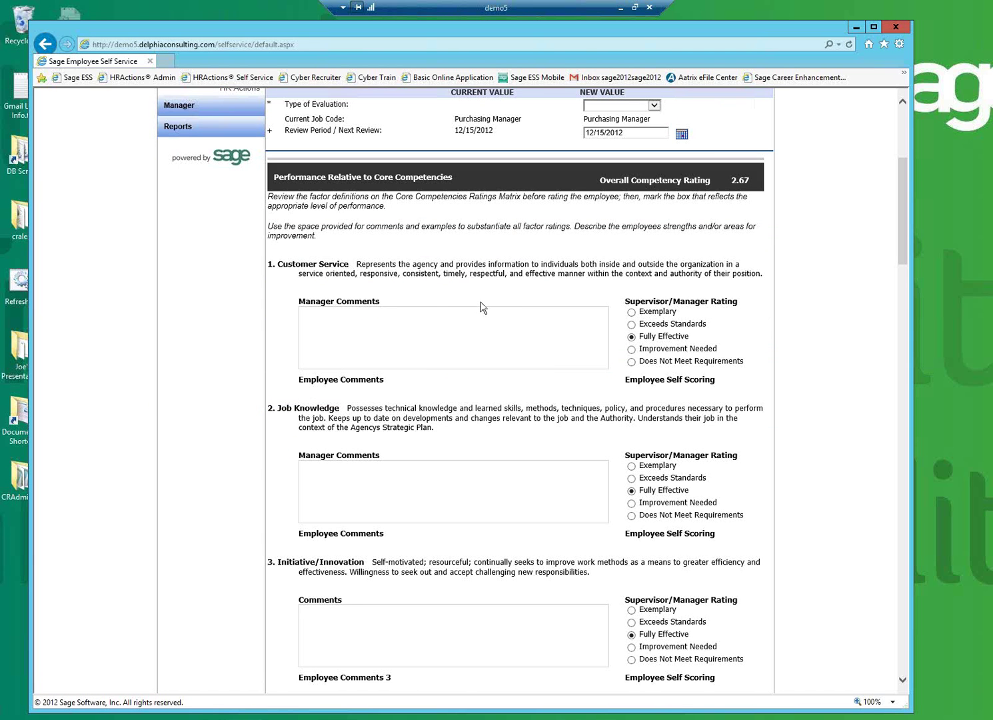
left_click(472, 363)
scroll(470, 363, "down", 20)
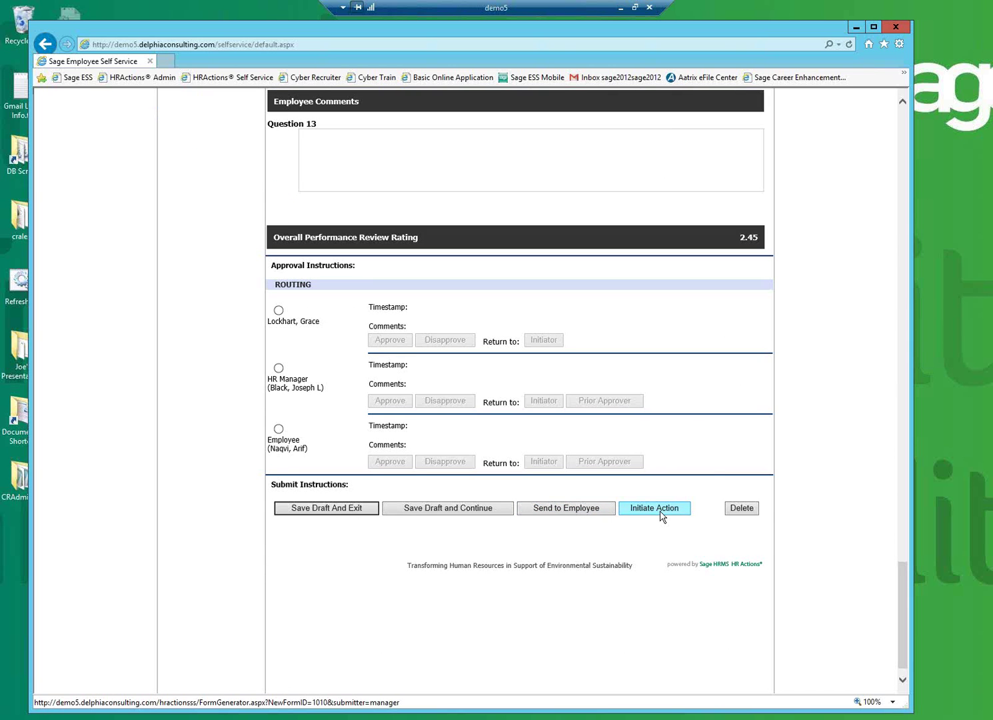
left_click(741, 508)
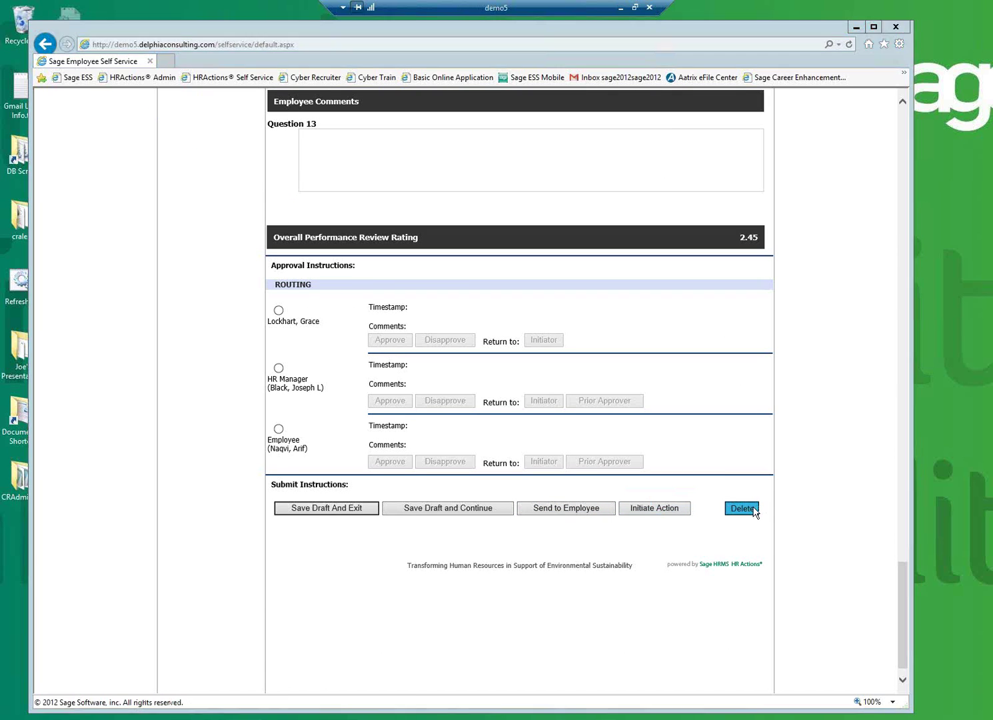
left_click(481, 413)
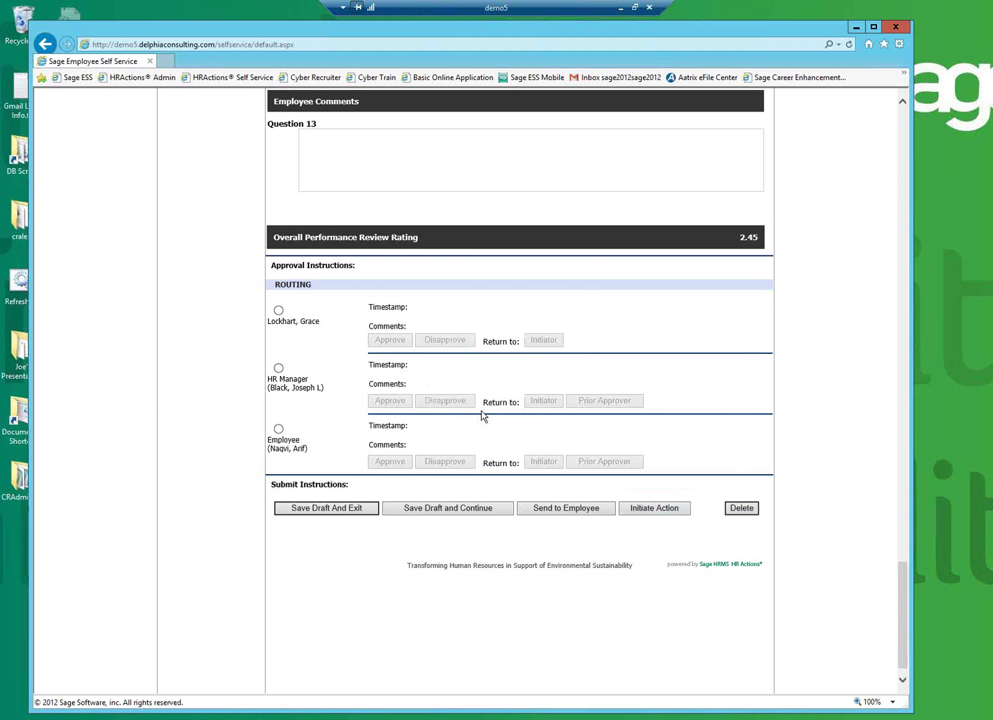
key("alt+Tab")
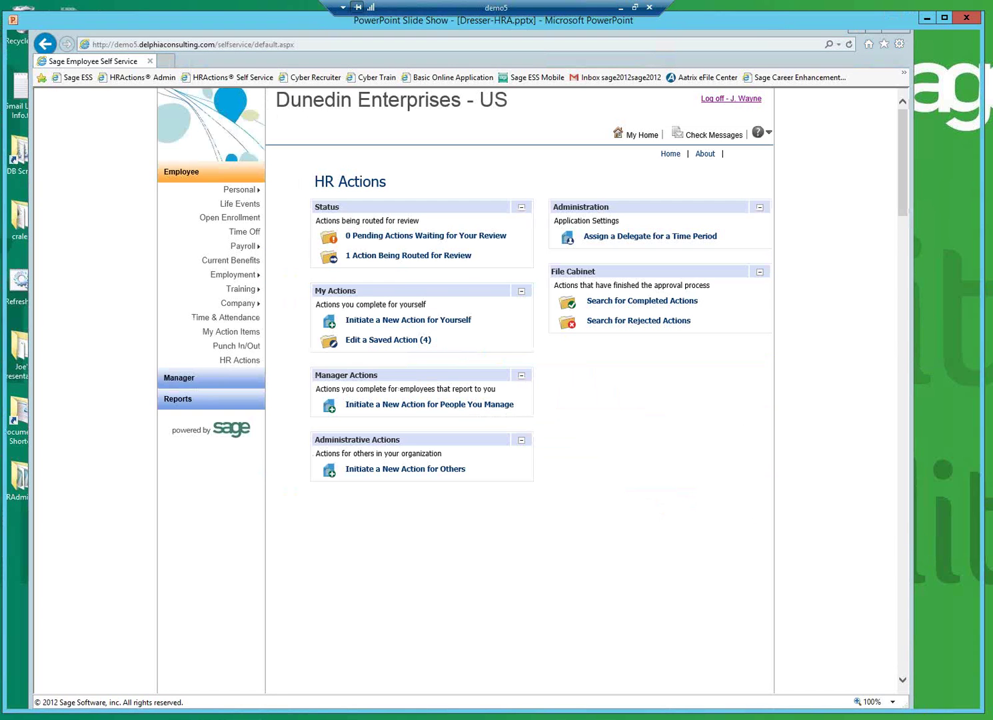
left_click(303, 512)
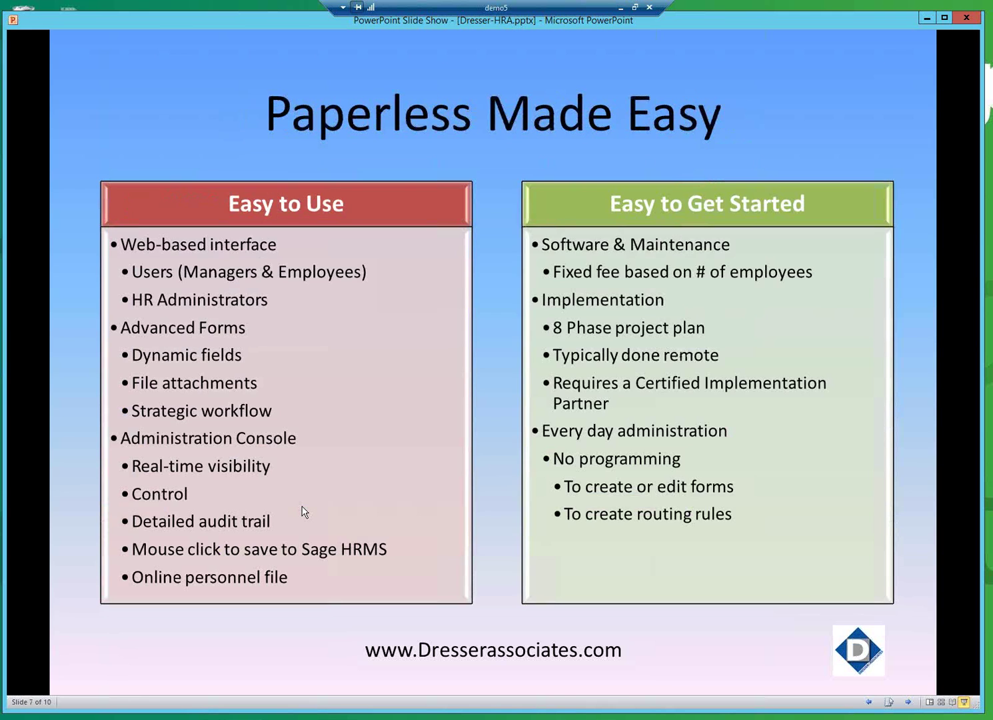